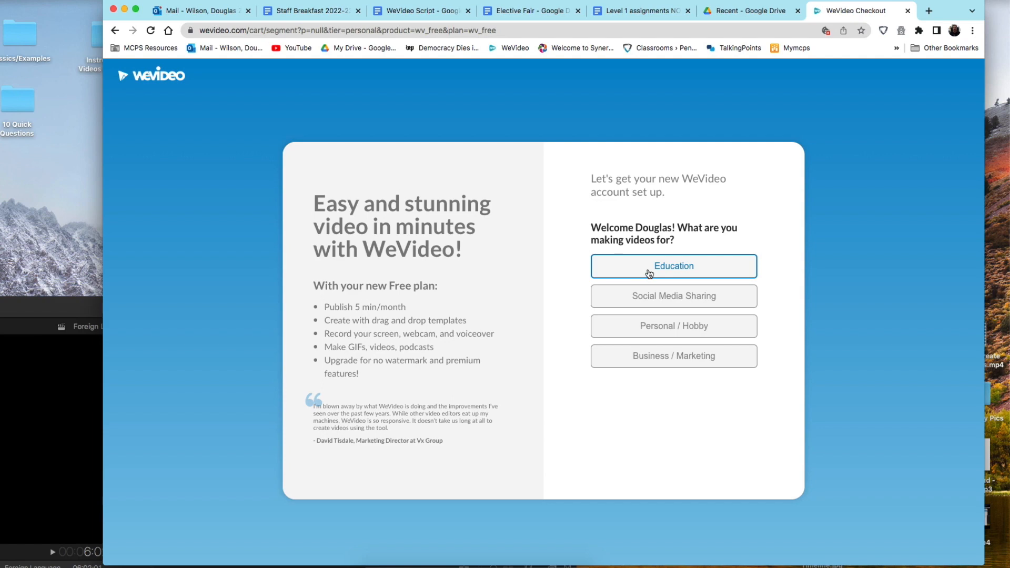
Step: Set the WeVideo account up for education, as a student making school projects
left_click(650, 273)
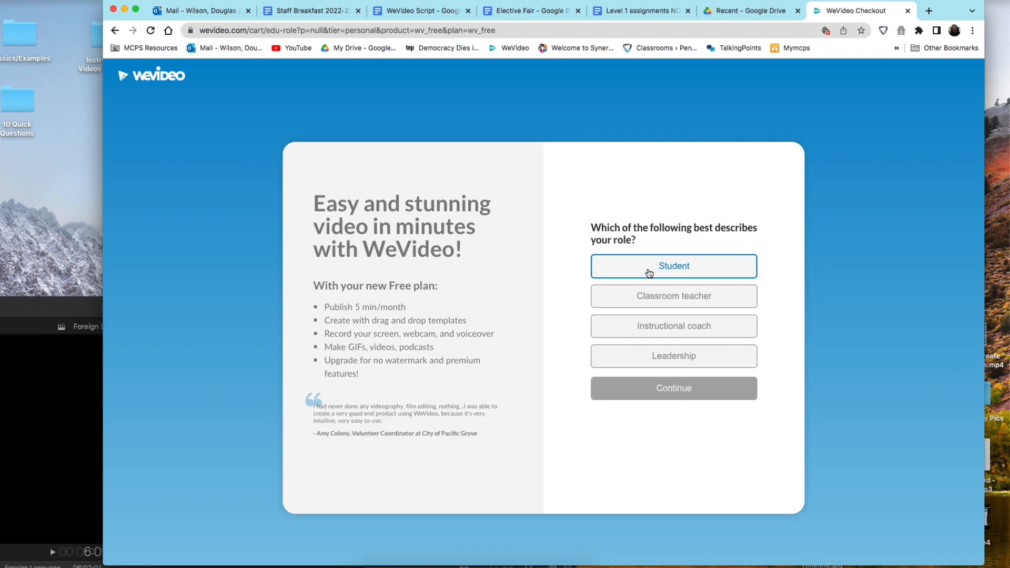
left_click(649, 272)
left_click(658, 389)
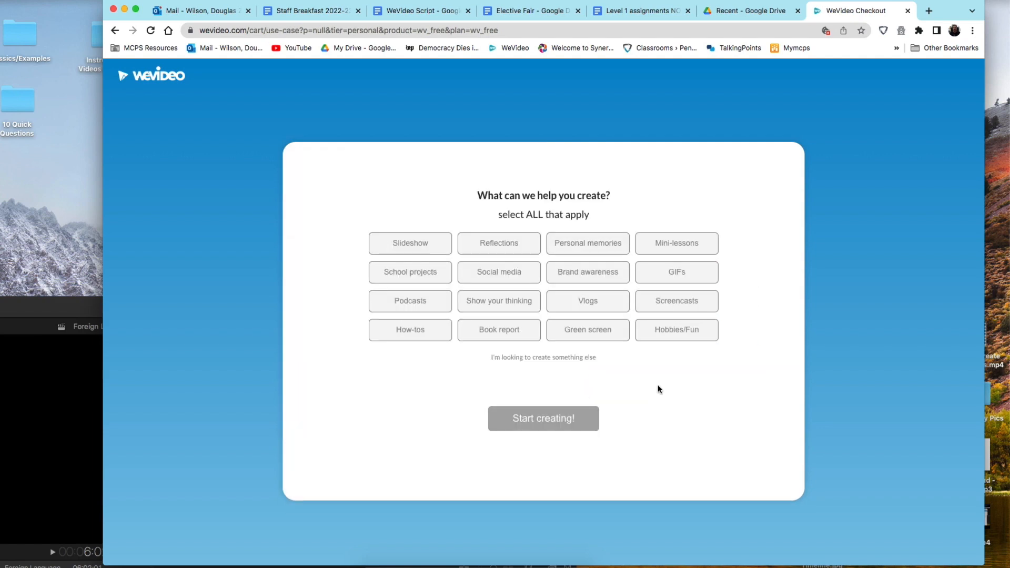
left_click(405, 279)
left_click(553, 418)
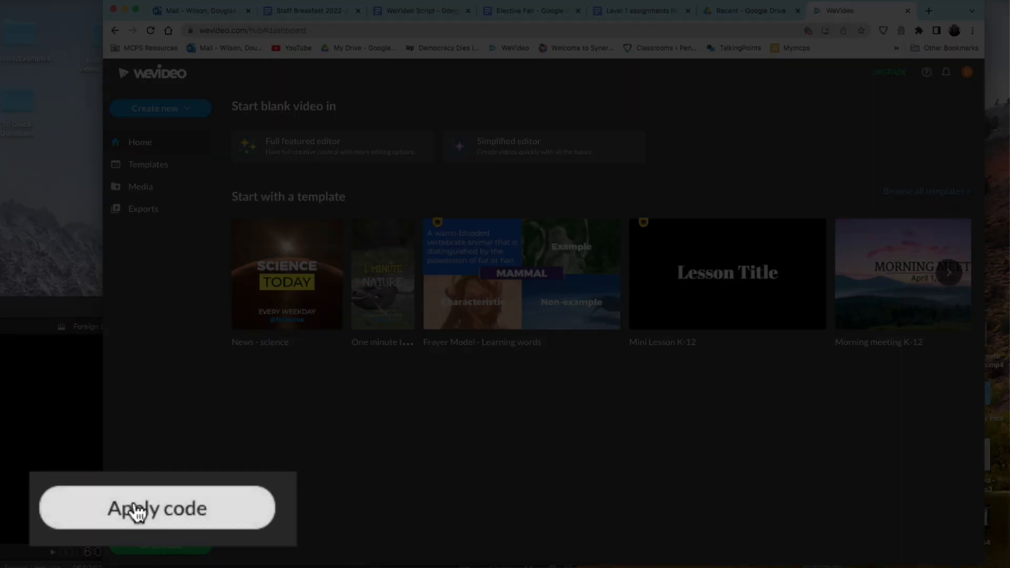
Step: Enter and verify the school's invite code to join the Takoma Park Middle School network
left_click(152, 508)
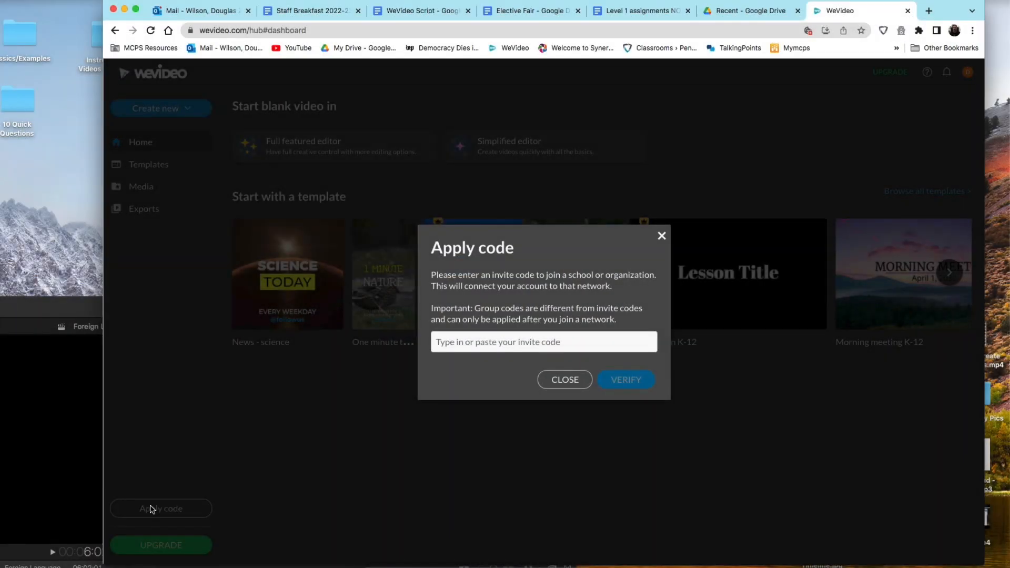
left_click(472, 346)
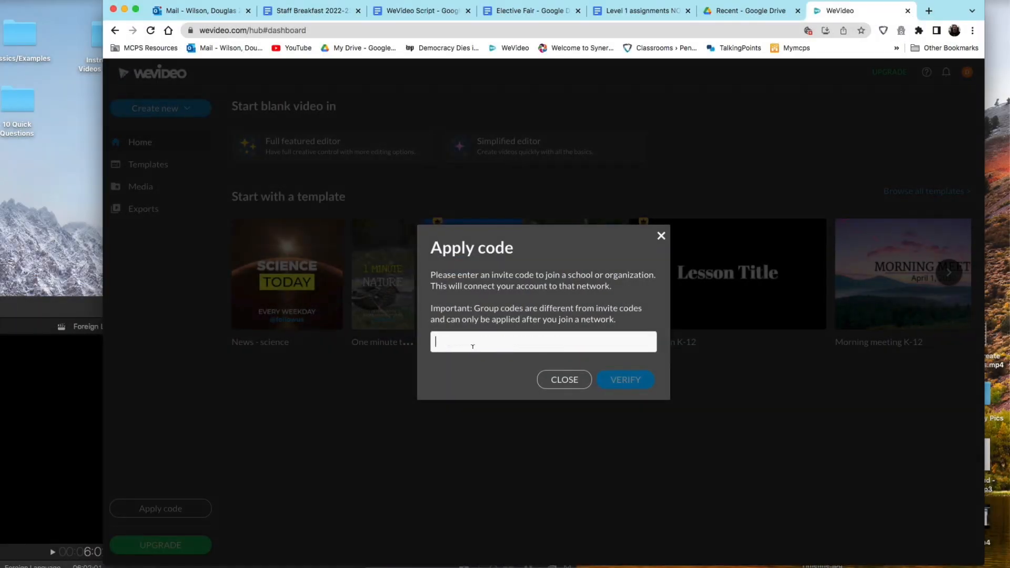
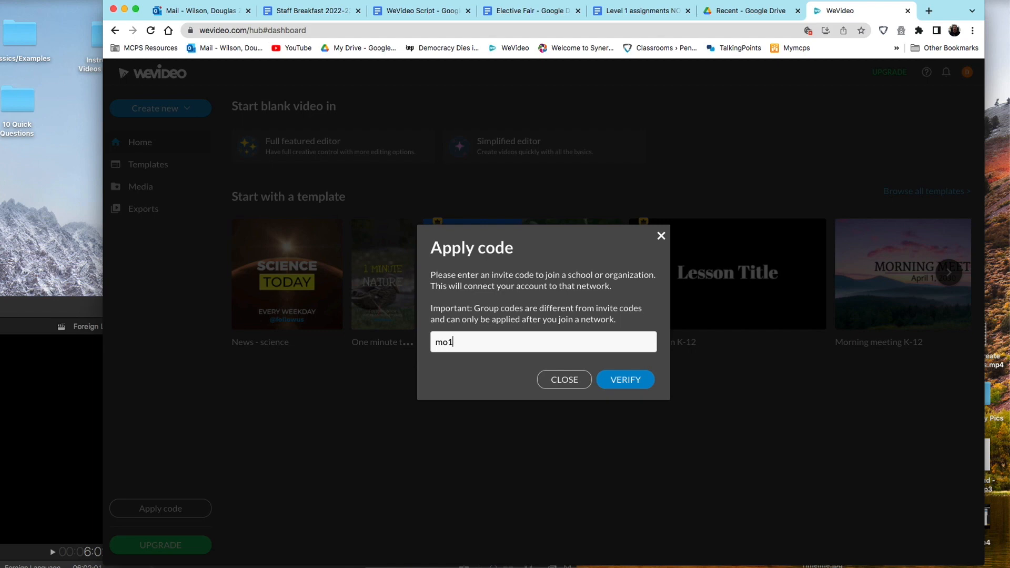
left_click(629, 382)
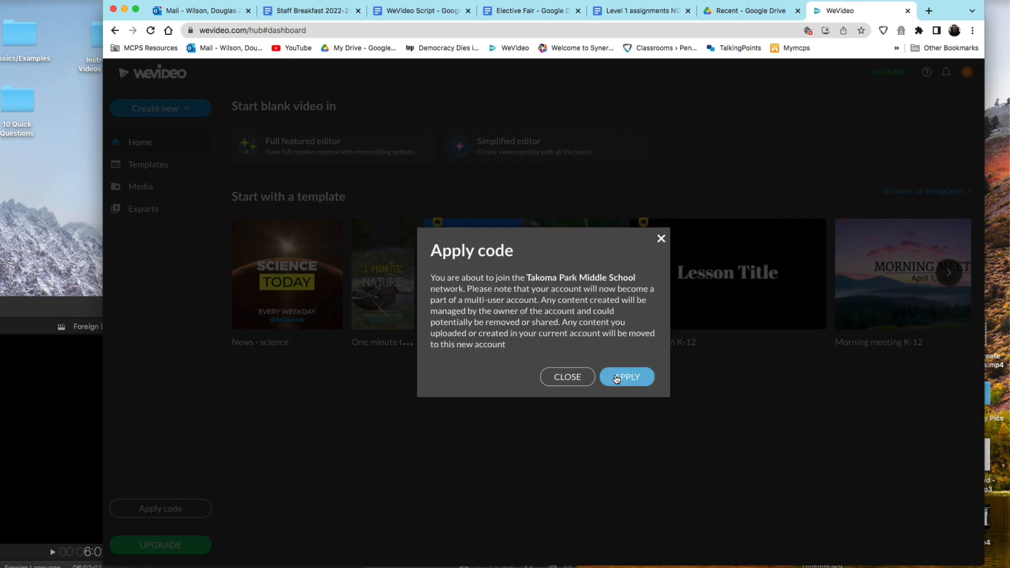
left_click(616, 379)
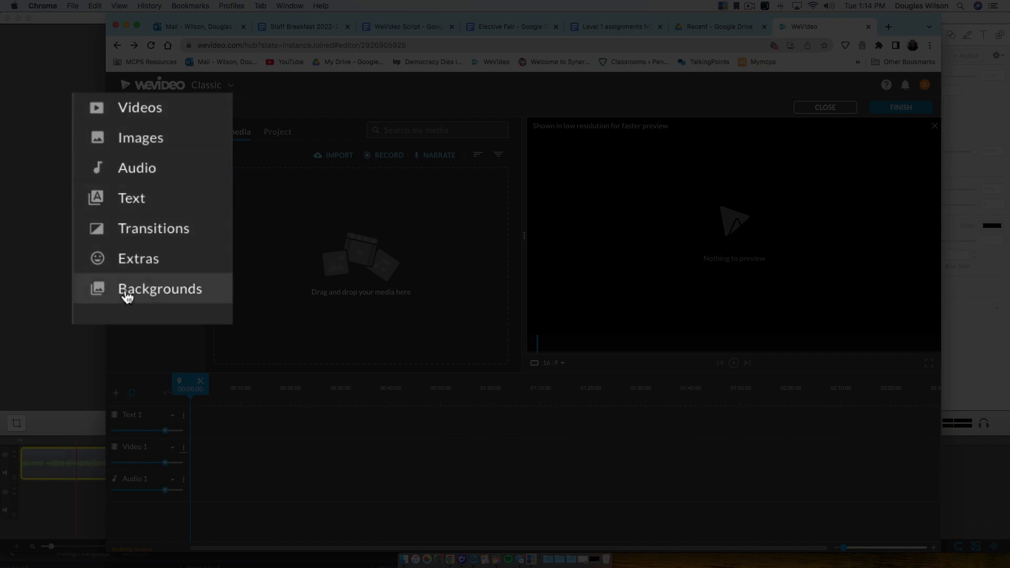
Step: Show the stock Videos library and scroll through its clip categories
left_click(139, 119)
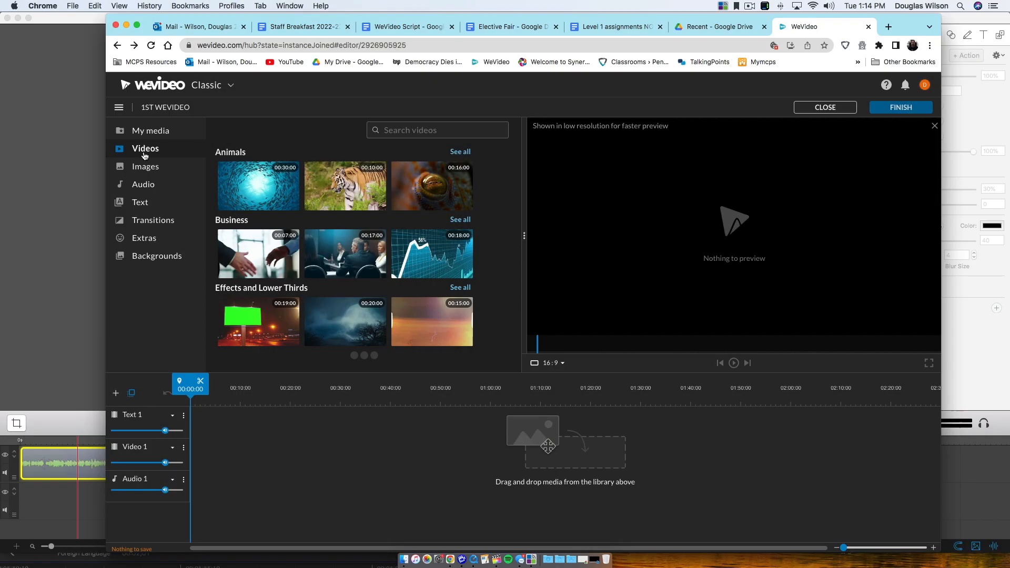
scroll(276, 189, "down", 5)
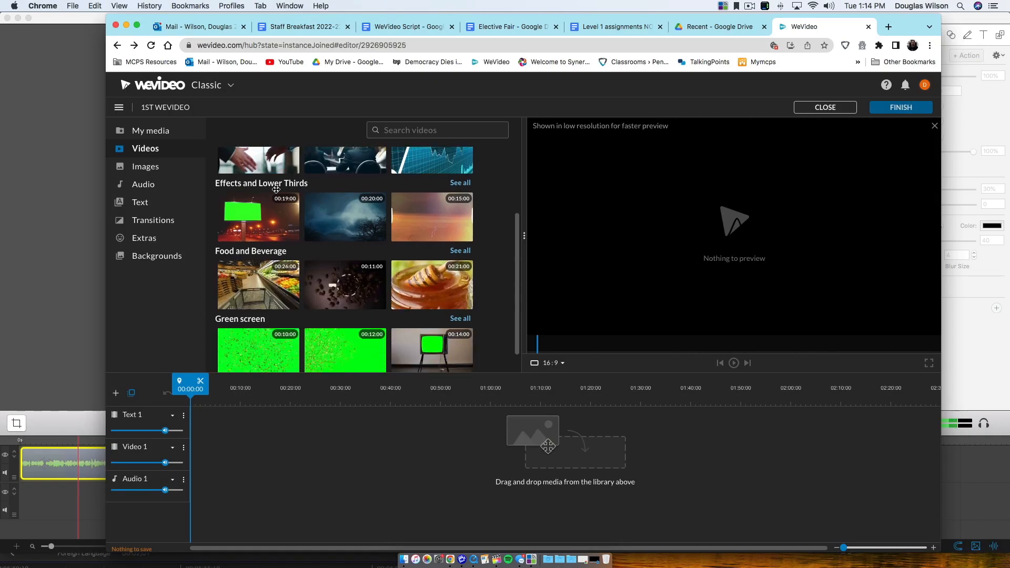
scroll(275, 189, "down", 5)
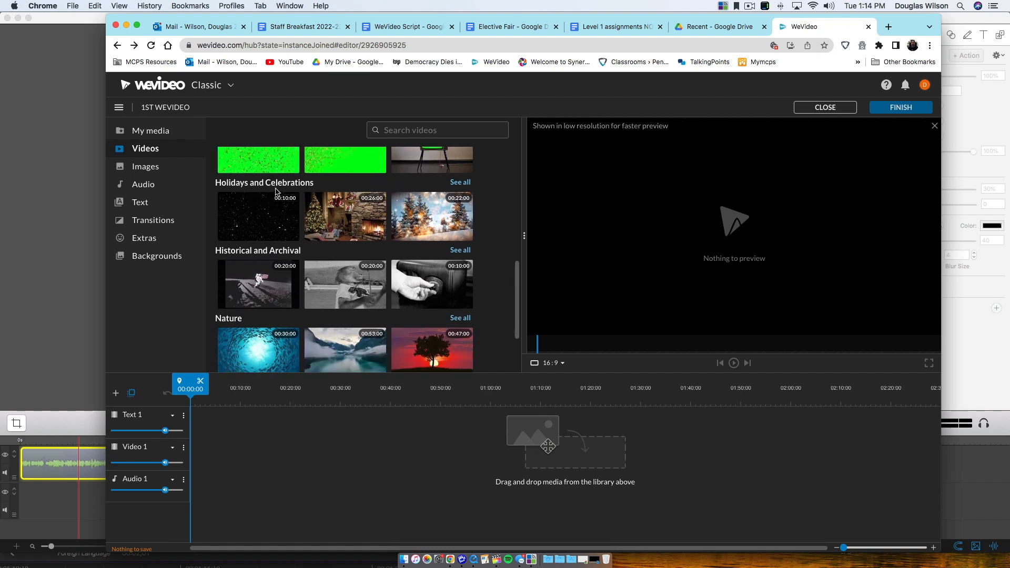
scroll(276, 189, "down", 2)
scroll(277, 192, "up", 5)
scroll(277, 192, "up", 3)
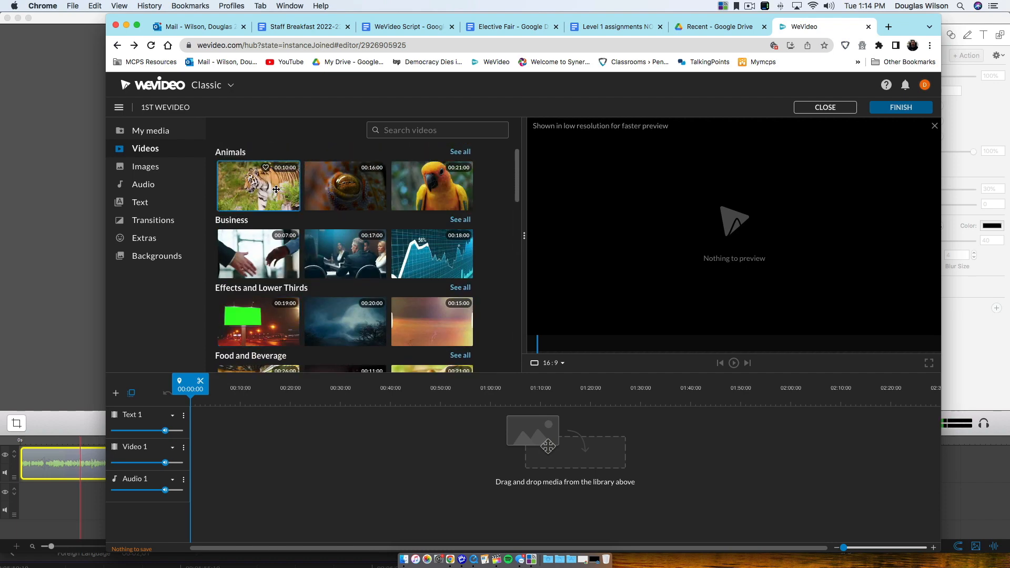
scroll(255, 263, "down", 5)
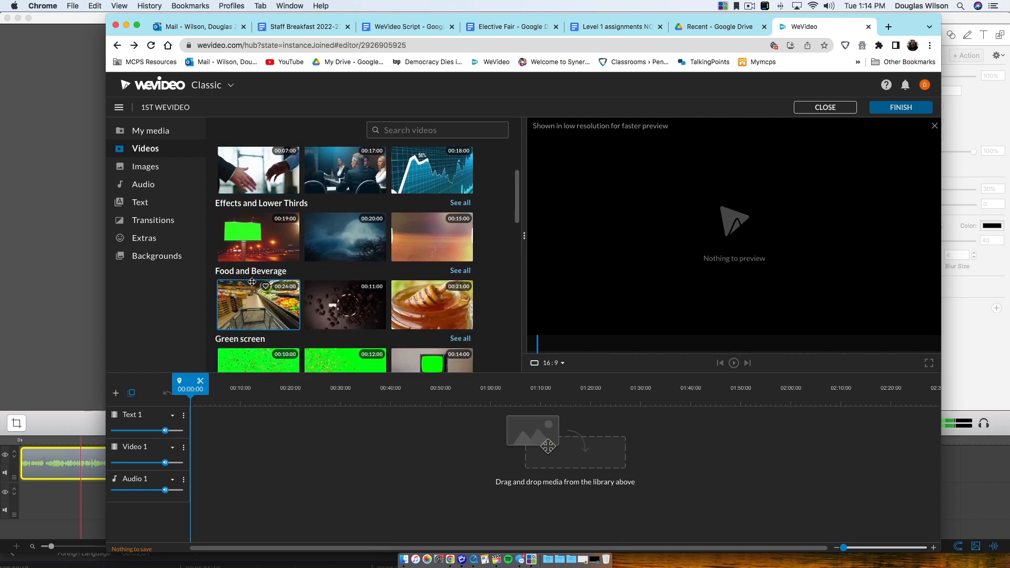
scroll(252, 282, "down", 2)
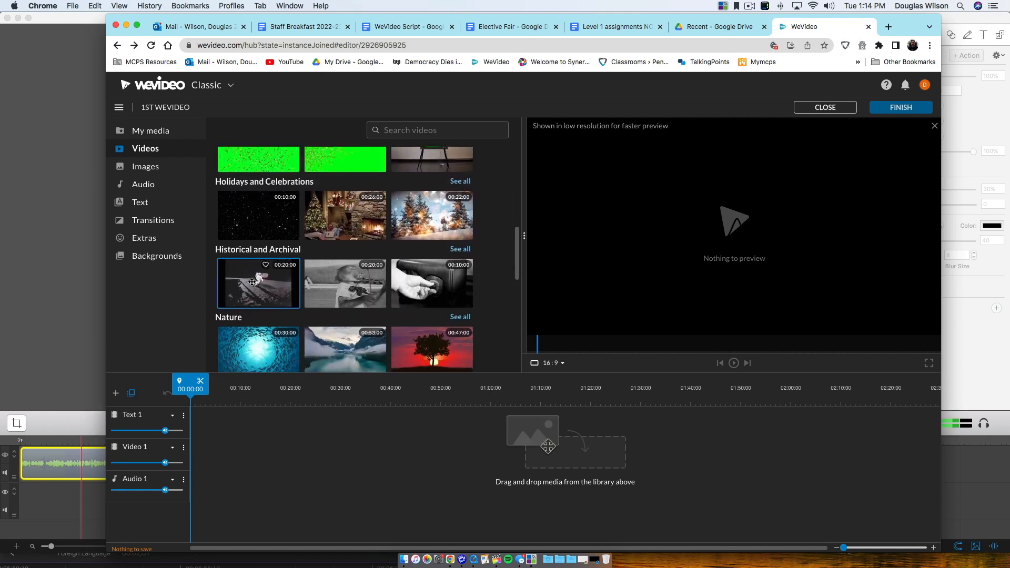
scroll(252, 282, "up", 6)
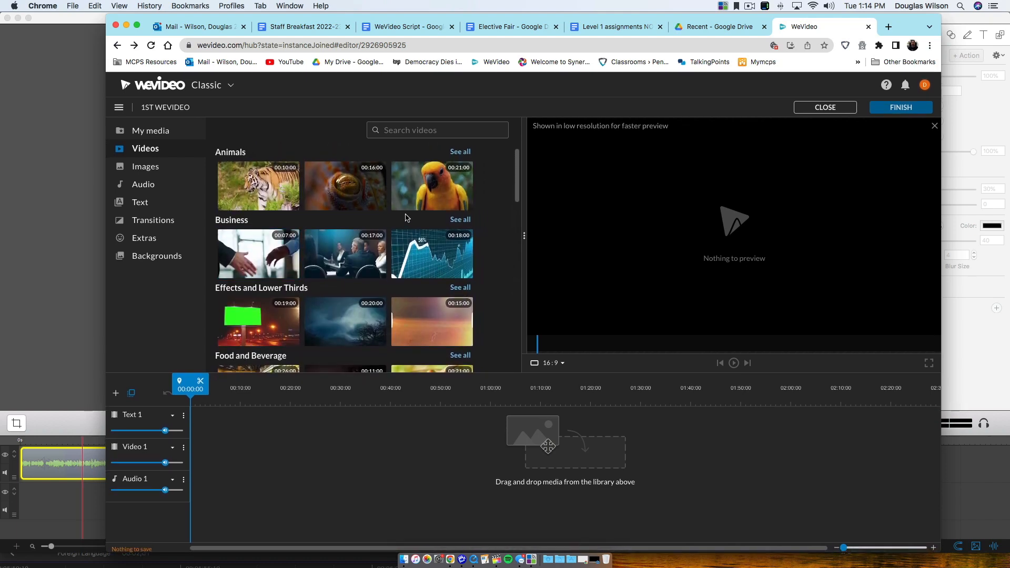
Step: Browse the full Animals collection, then return to the category overview
left_click(461, 152)
scroll(476, 241, "down", 5)
scroll(468, 276, "down", 10)
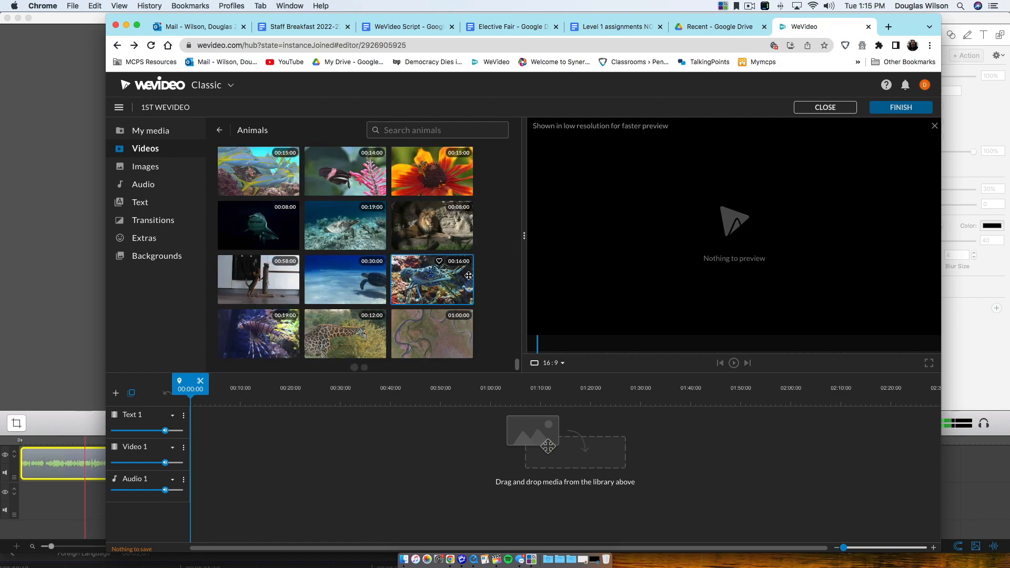
scroll(468, 276, "down", 10)
scroll(468, 275, "up", 5)
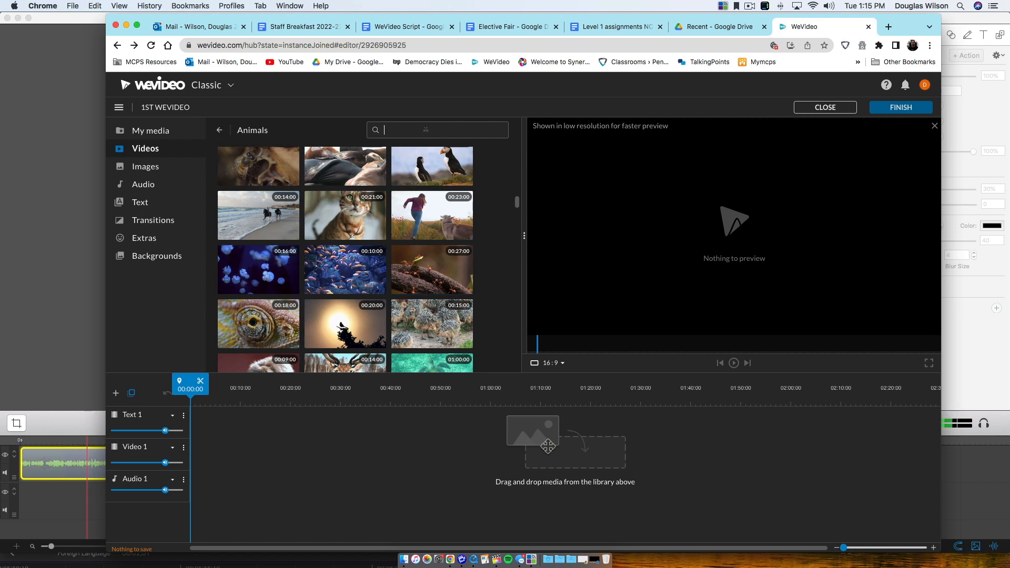
type("ccer")
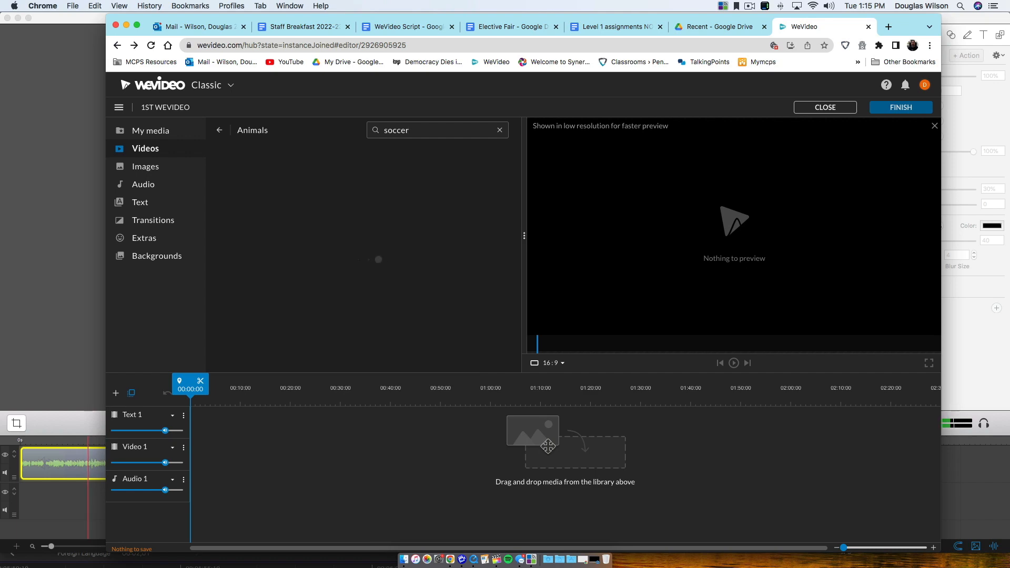
scroll(399, 209, "down", 3)
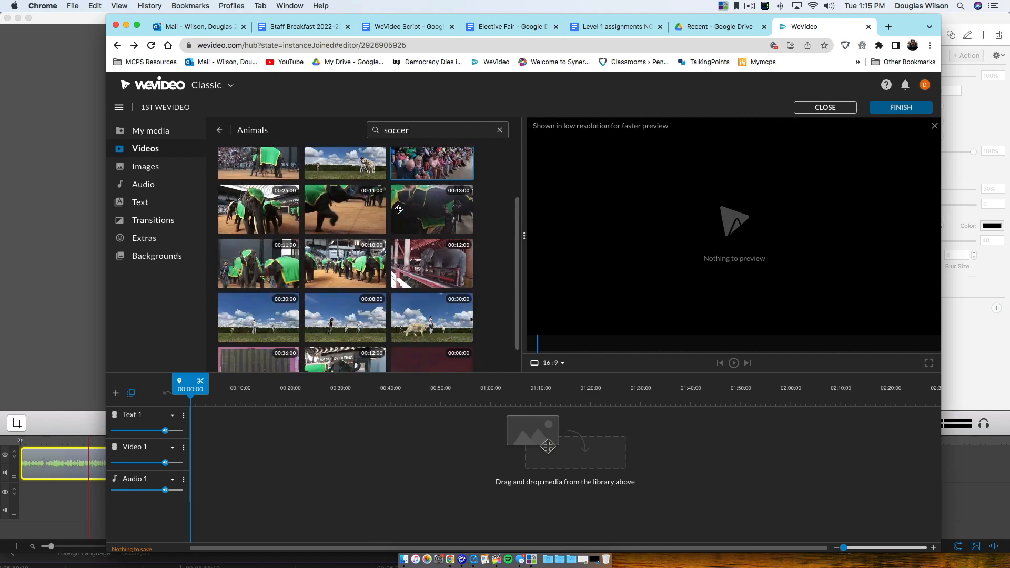
scroll(399, 209, "up", 3)
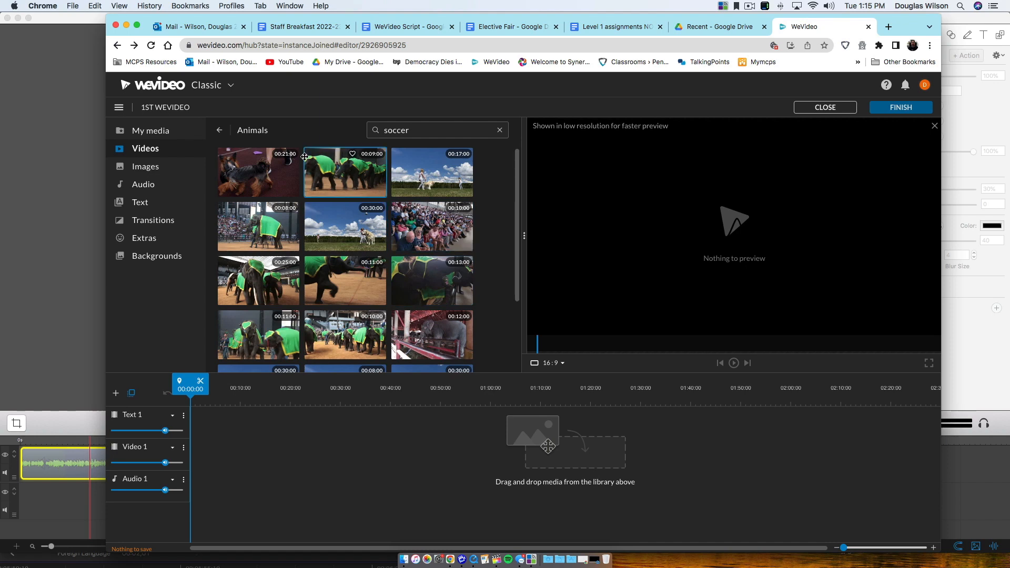
left_click(220, 130)
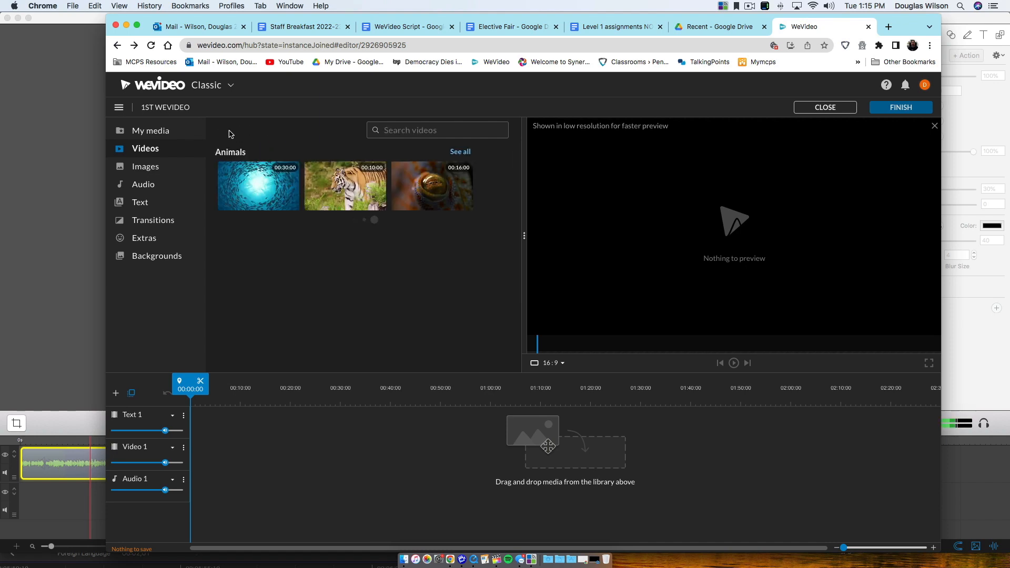
Step: Search stock videos for soccer, mountains and ice hockey, ending on 'banana'
left_click(426, 129)
type("soccer")
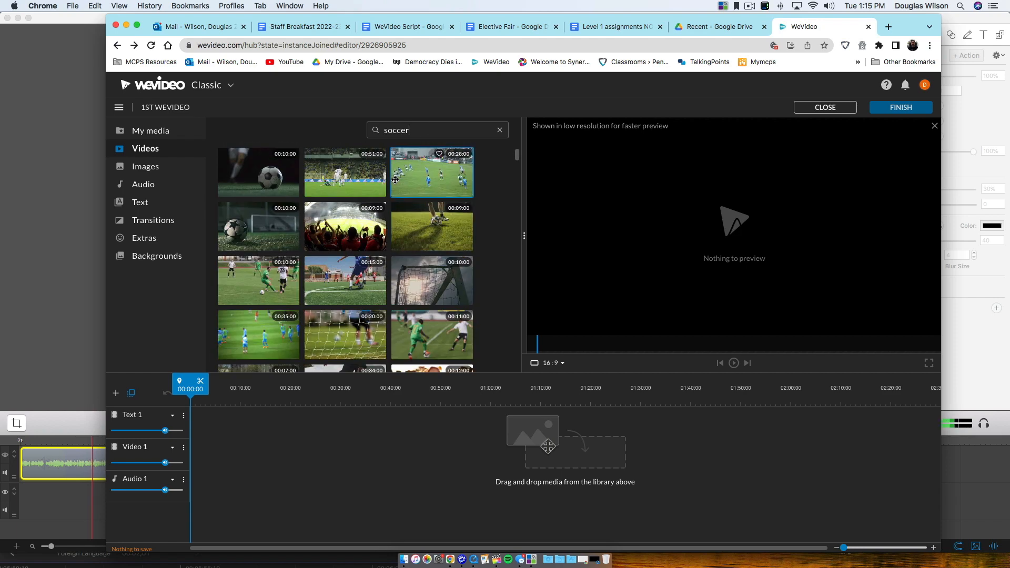
key("super+a")
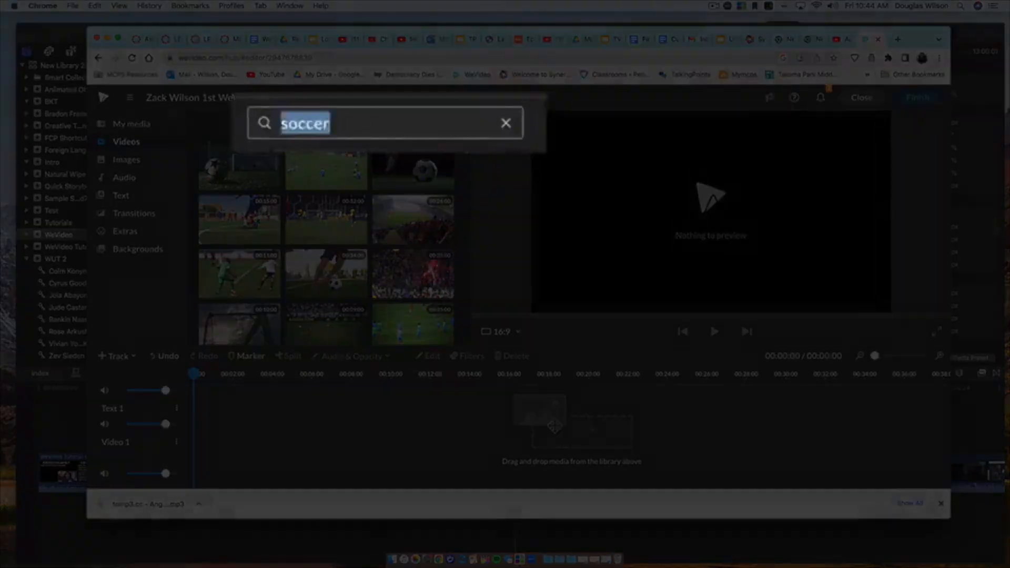
type("mountains")
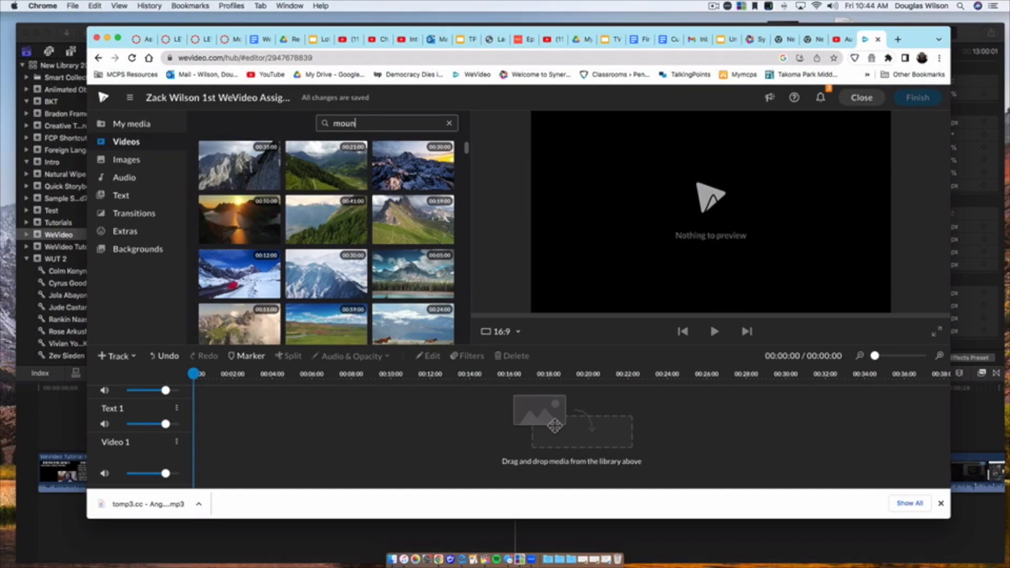
key("BackSpace")
key("BackSpace")
key("BackSpace")
key("BackSpace")
type("ice hockey")
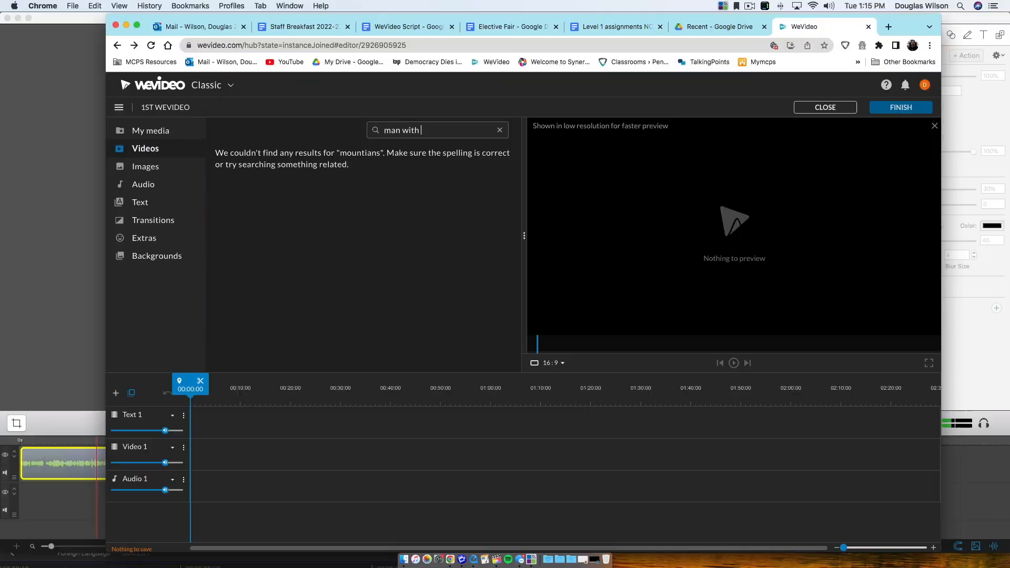
type("banana")
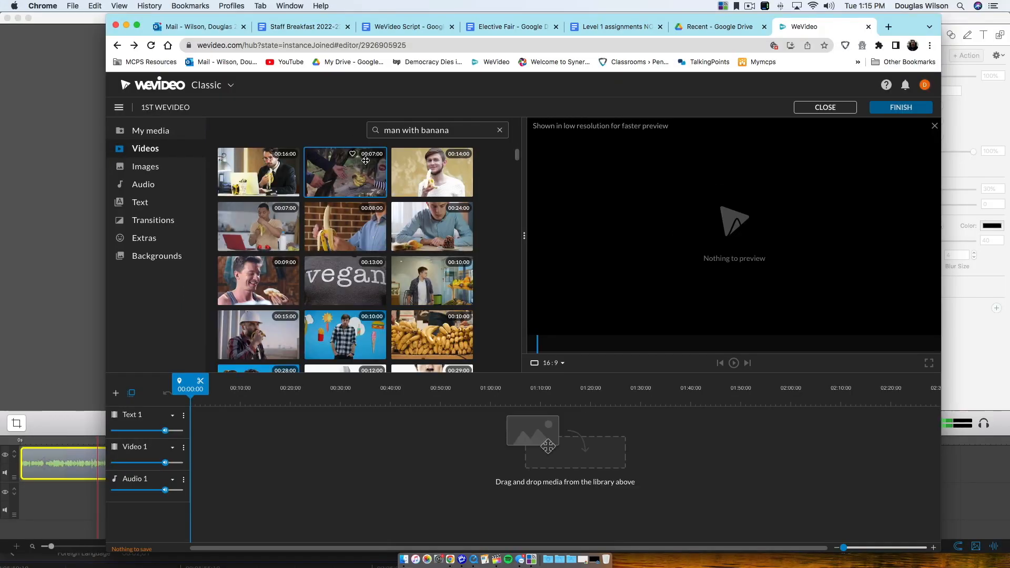
Step: Preview several banana clips, then replace the search with 'media'
left_click(426, 185)
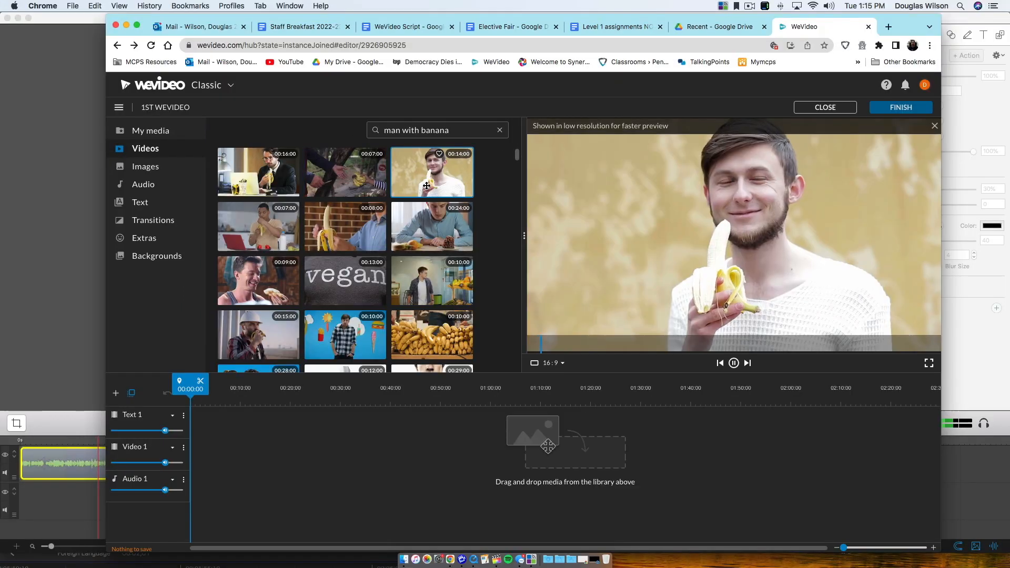
left_click(276, 177)
left_click(284, 224)
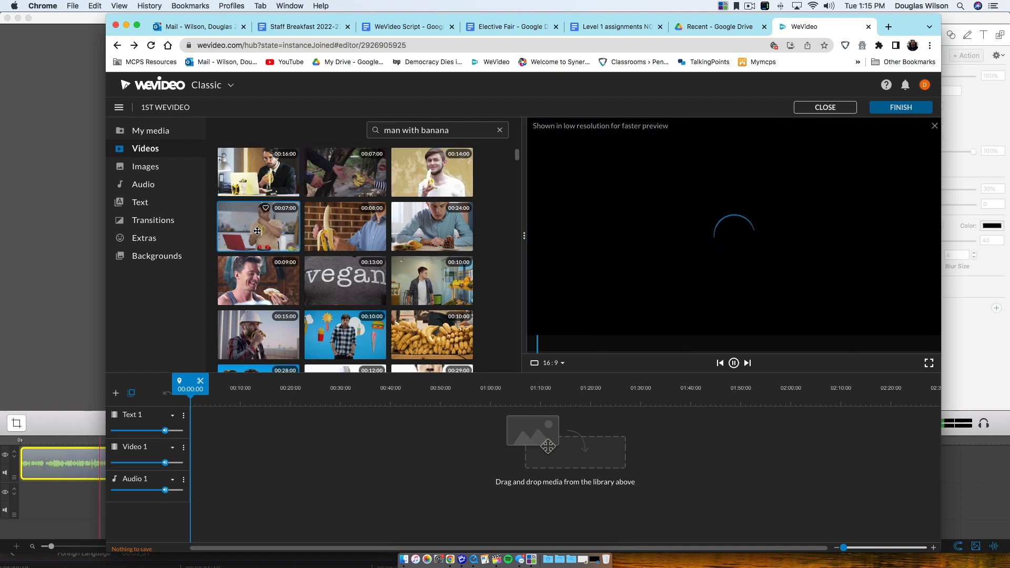
left_click(420, 230)
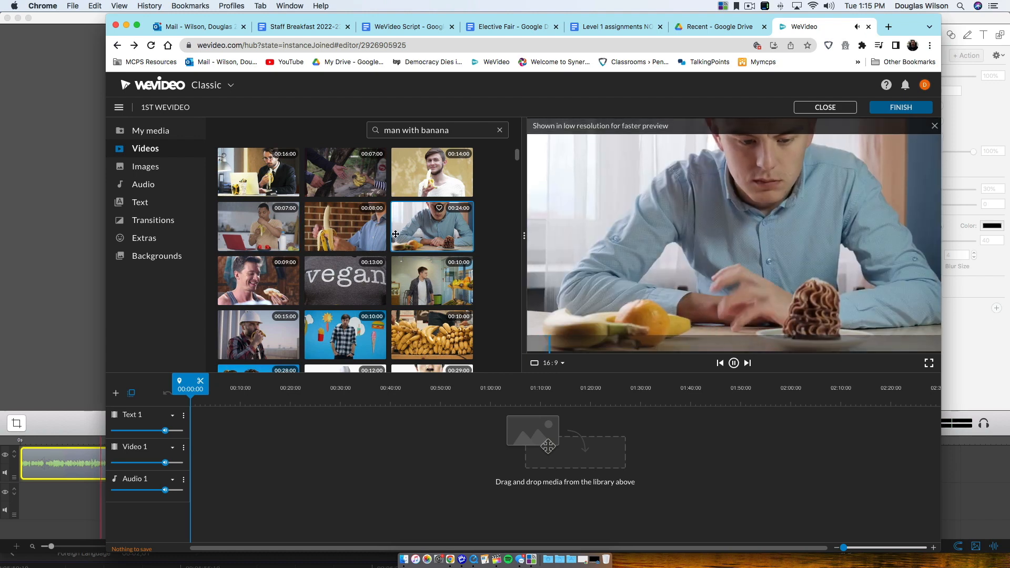
left_click(374, 234)
left_click(412, 284)
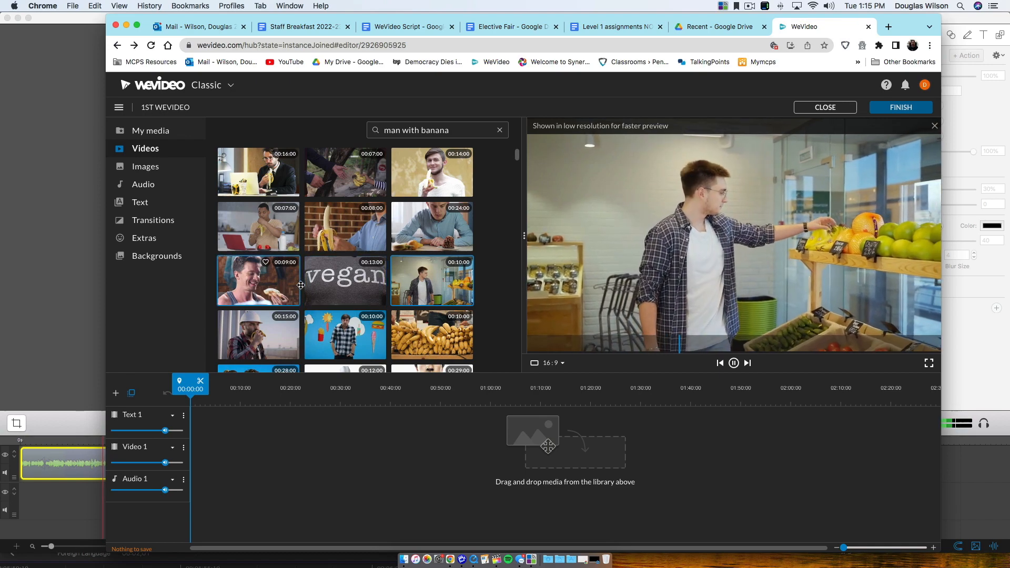
left_click_drag(458, 130, 364, 126)
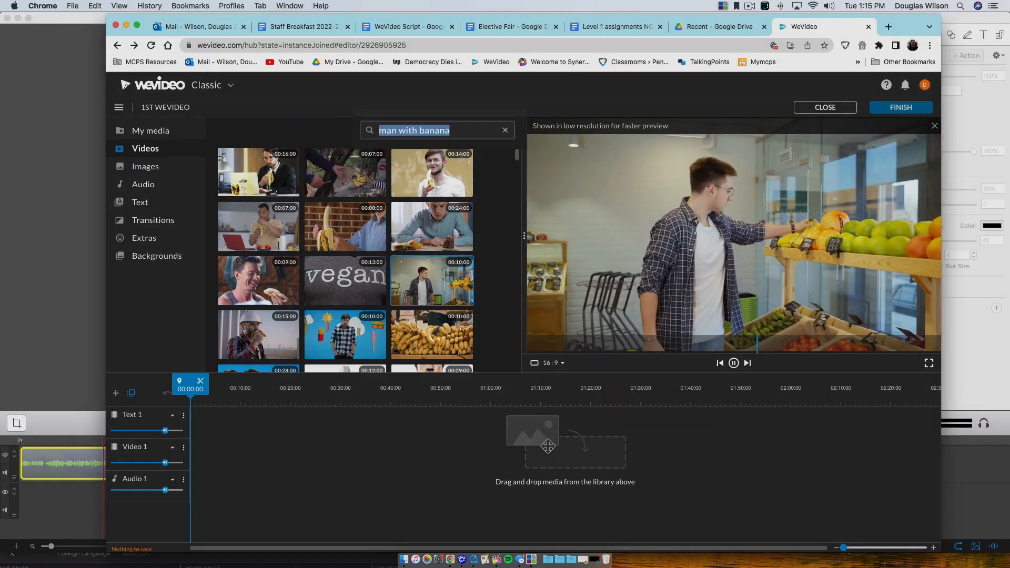
type("media")
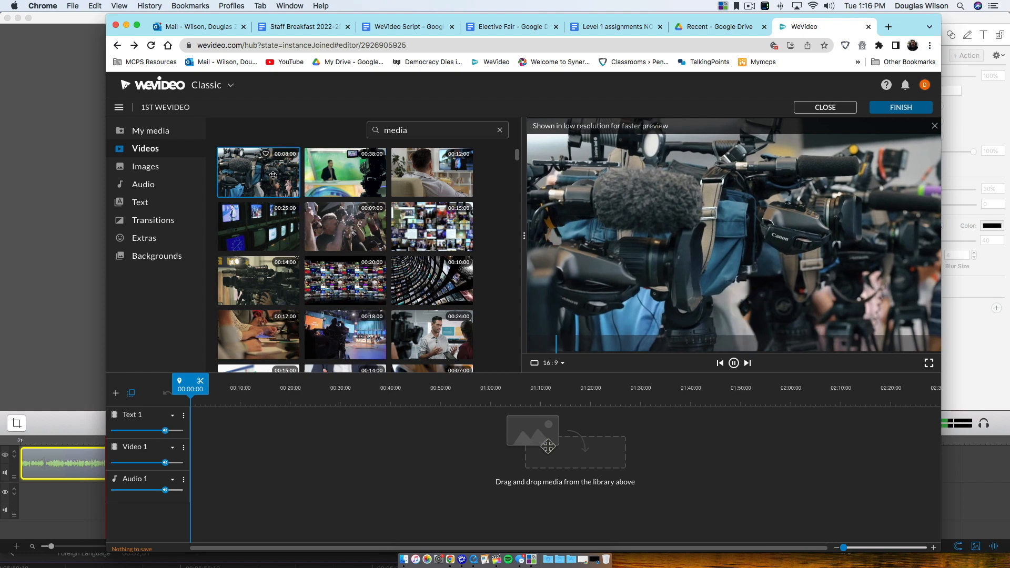
Step: Preview the anchorman, couch, TV-monitor, photographer and camera-operator clips, ending on the wall of screens
left_click(356, 181)
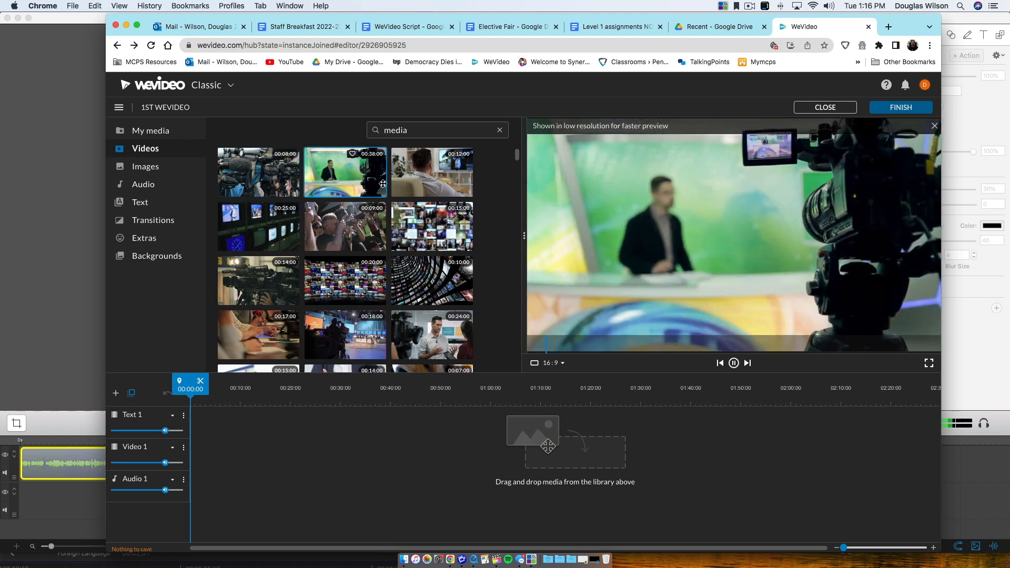
left_click(439, 187)
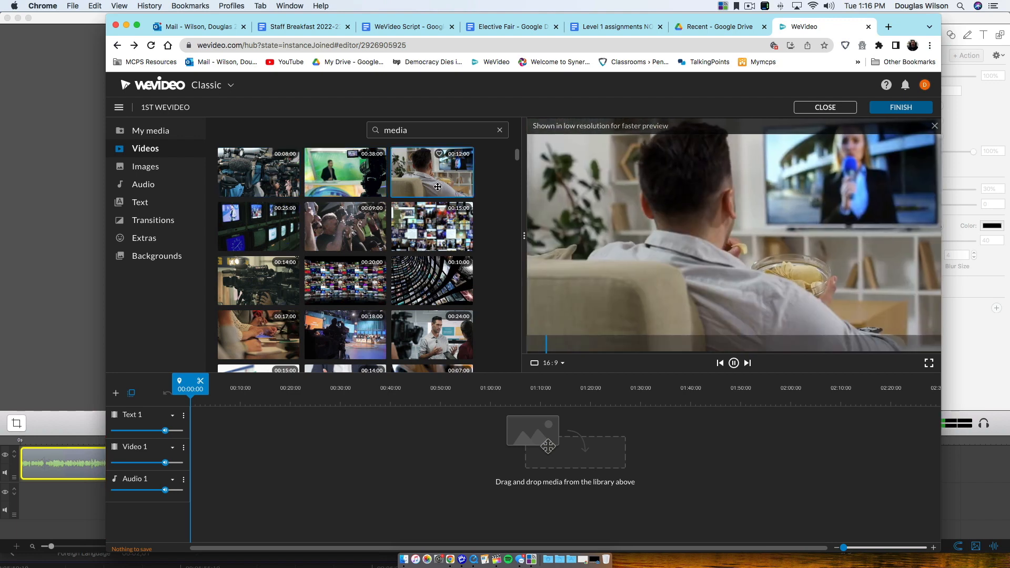
left_click(282, 238)
left_click(332, 237)
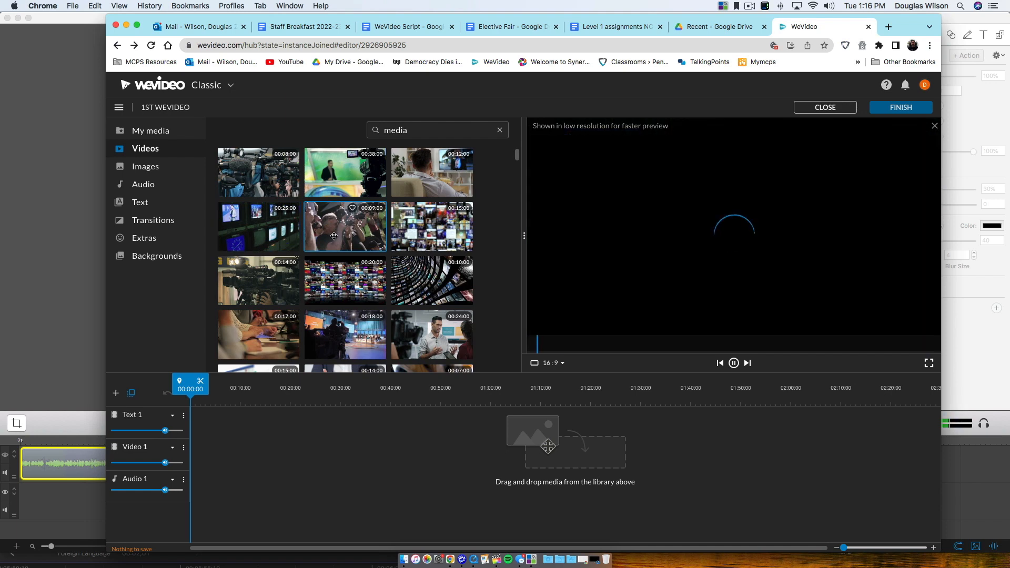
left_click(414, 231)
left_click(259, 296)
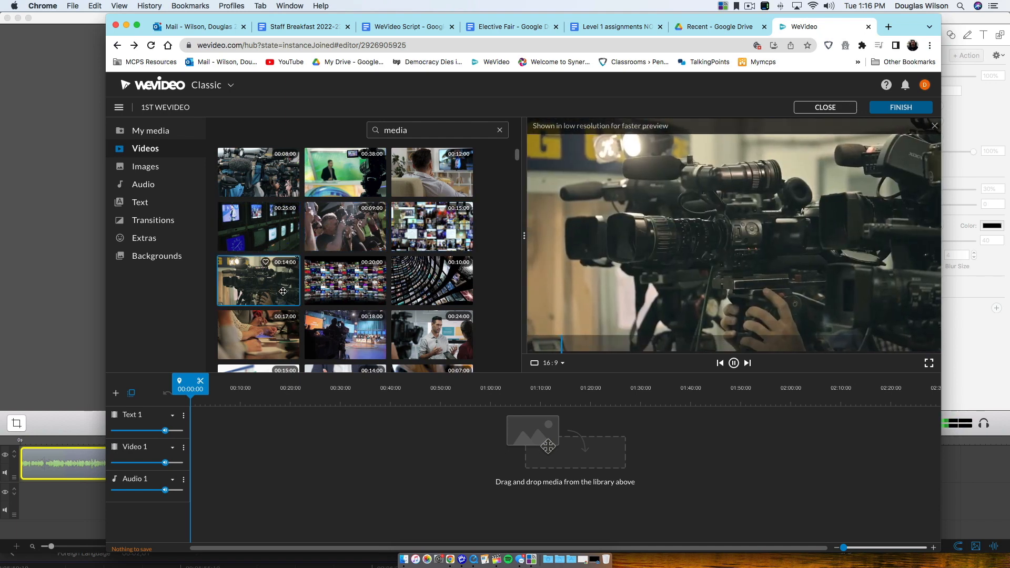
left_click(315, 285)
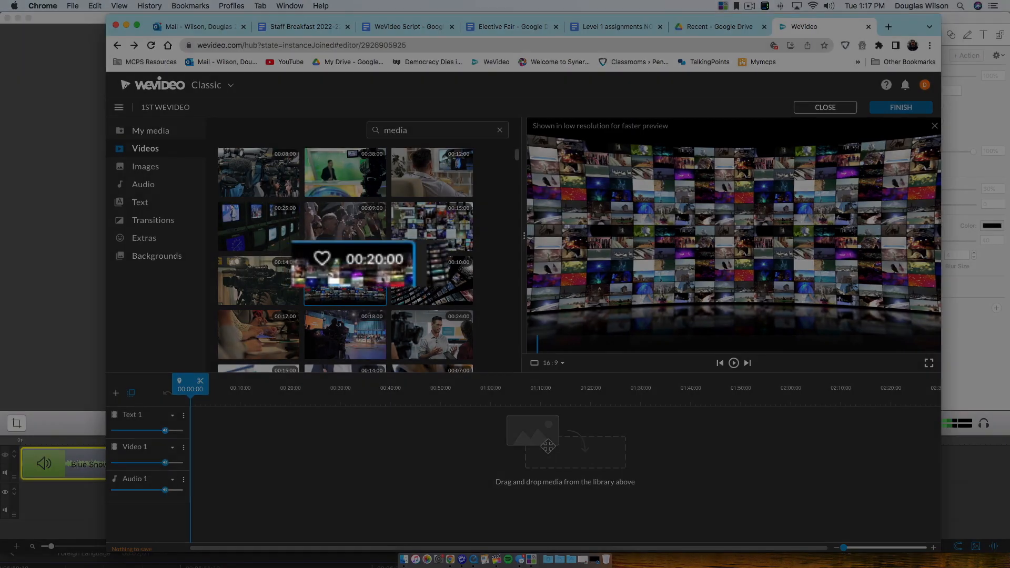
Step: Place the wall-of-screens clip at 0:00 on Video 1 and play the project back
key("space")
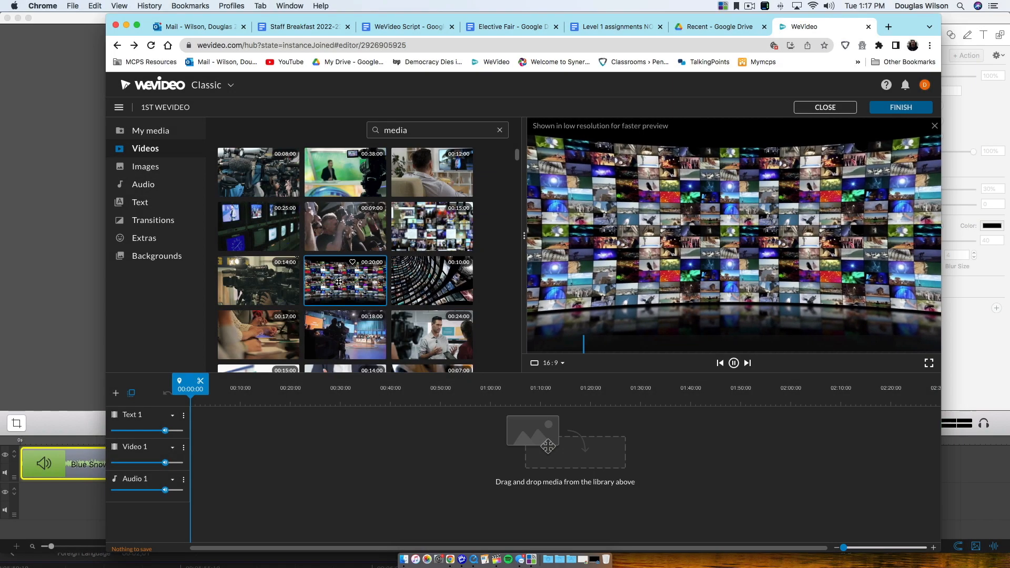
left_click_drag(339, 283, 190, 452)
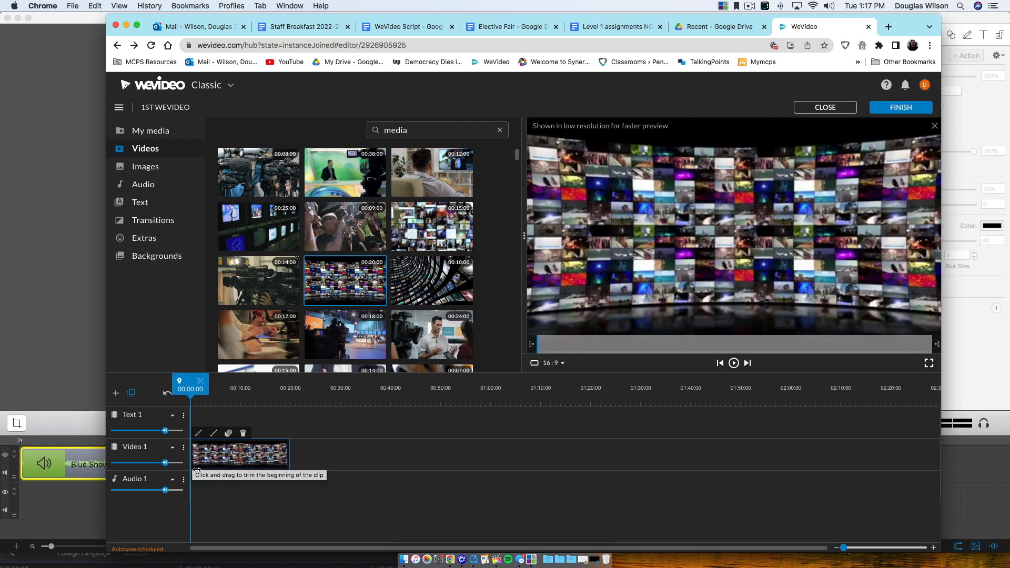
key("space")
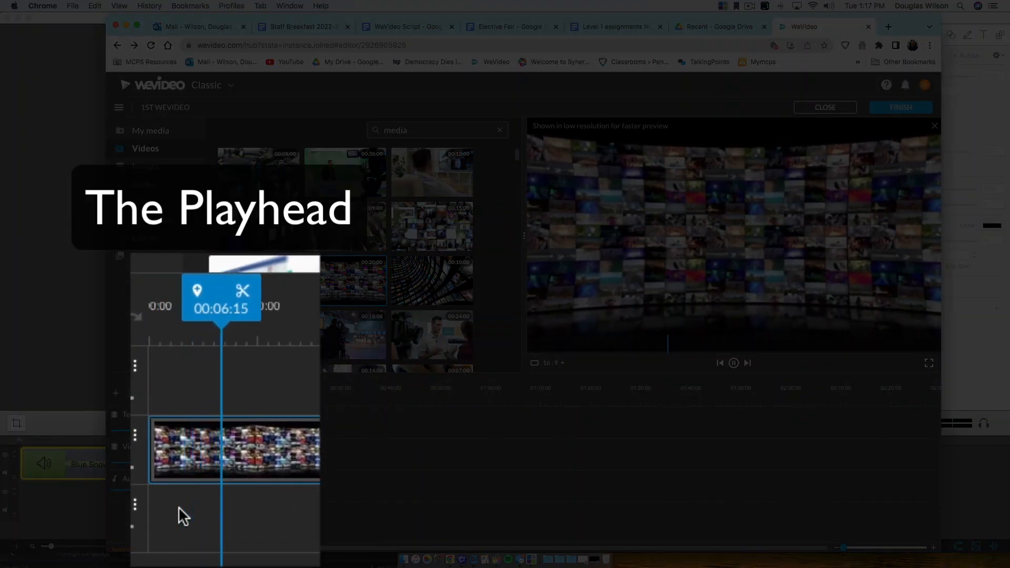
key("space")
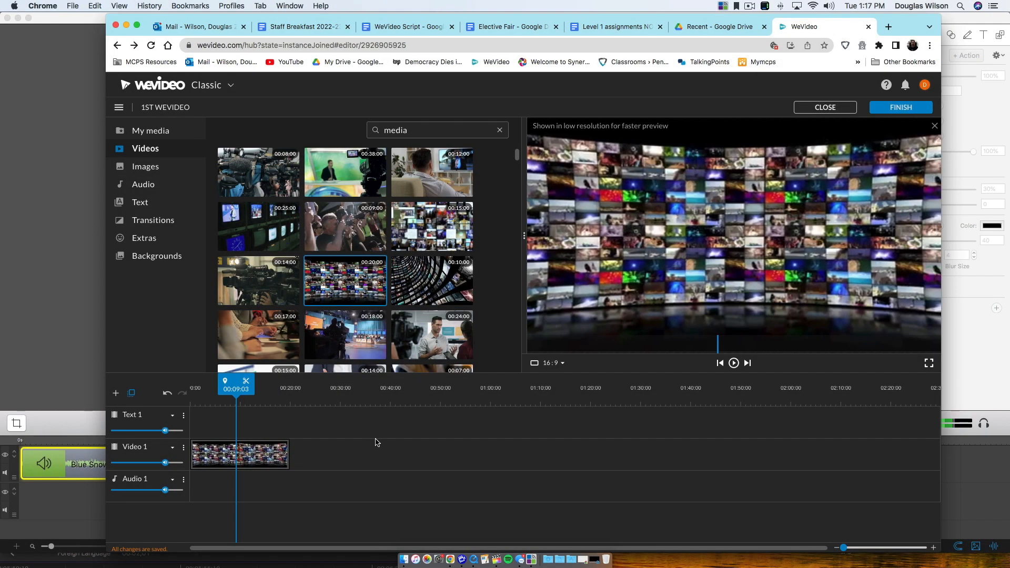
Step: Shift the wall-of-screens clip slightly later and trim its end to about three seconds
left_click(267, 457)
left_click_drag(249, 457, 272, 453)
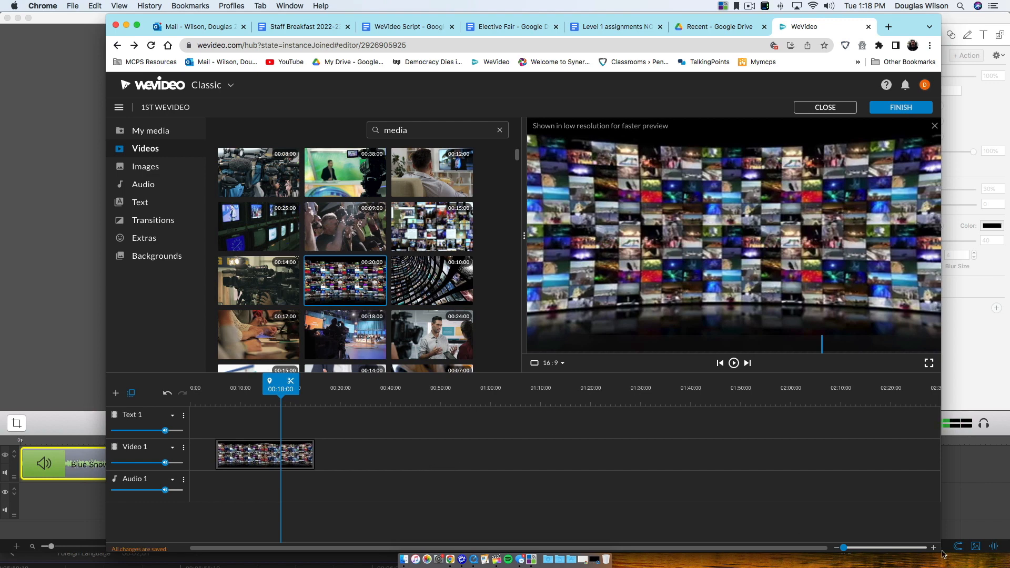
mouse_move(936, 549)
left_mouse_down()
mouse_move(985, 554)
mouse_move(944, 556)
left_mouse_up()
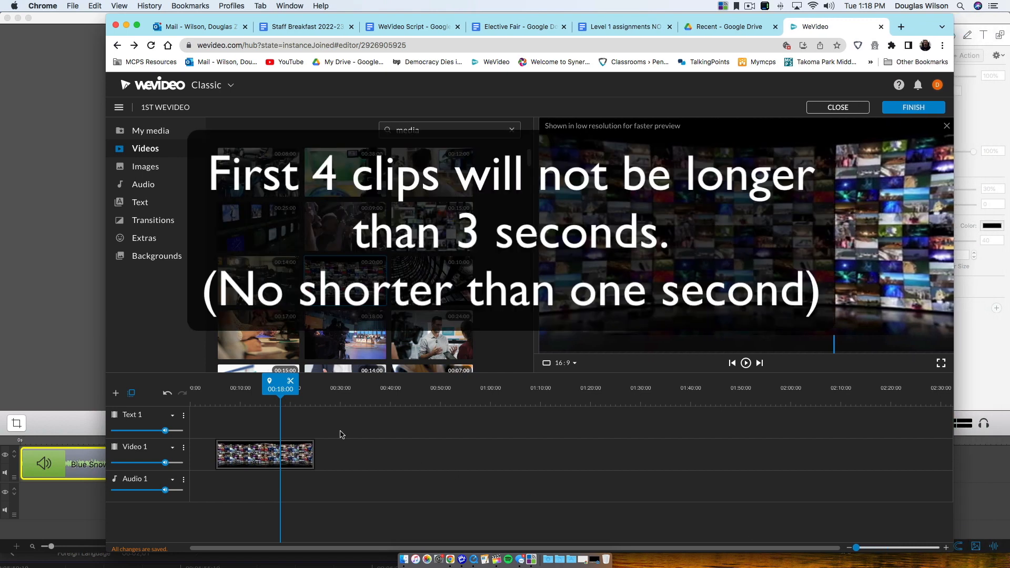
left_click(304, 448)
left_click(315, 447)
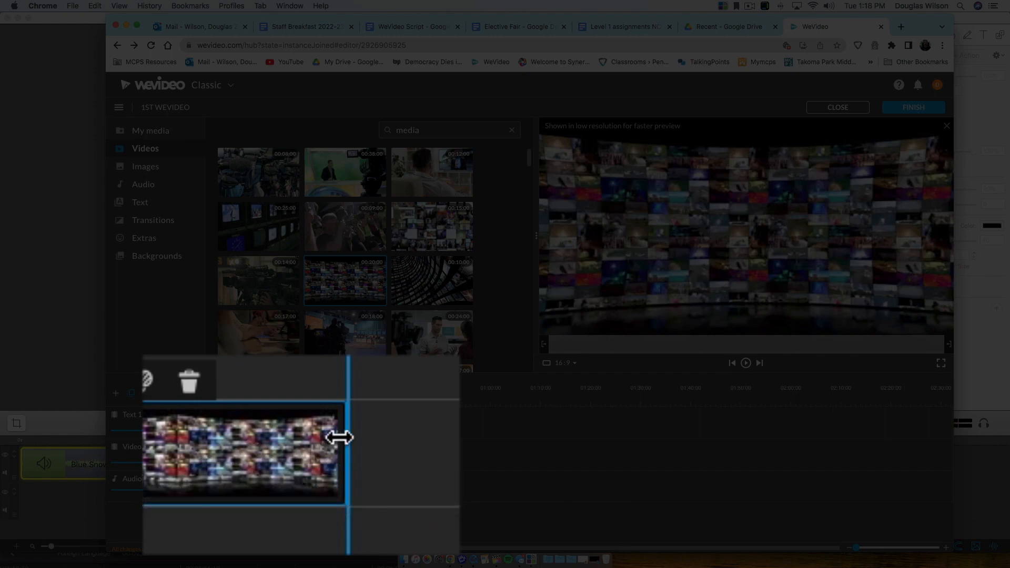
left_click_drag(335, 437, 280, 450)
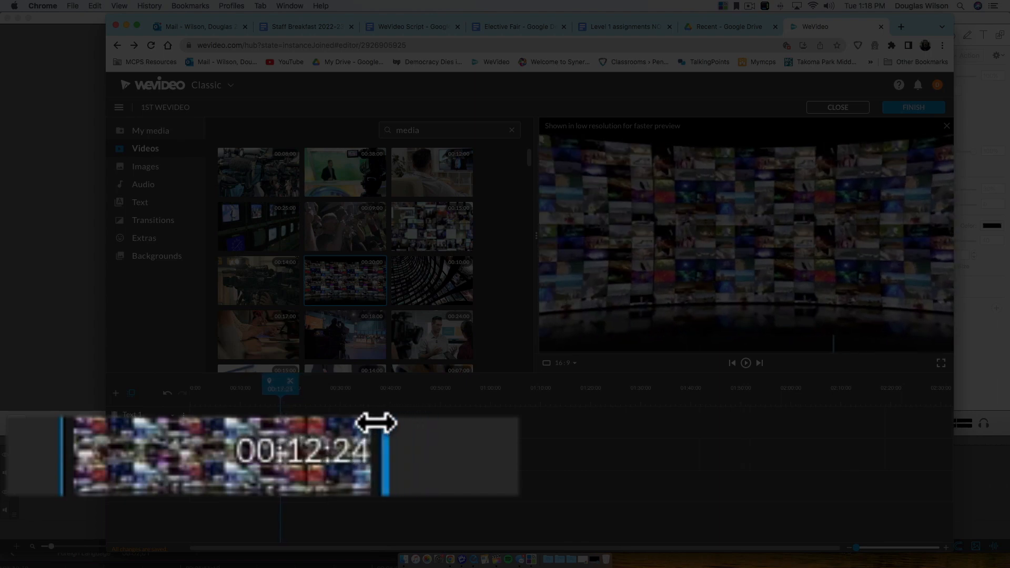
left_click_drag(279, 449, 228, 449)
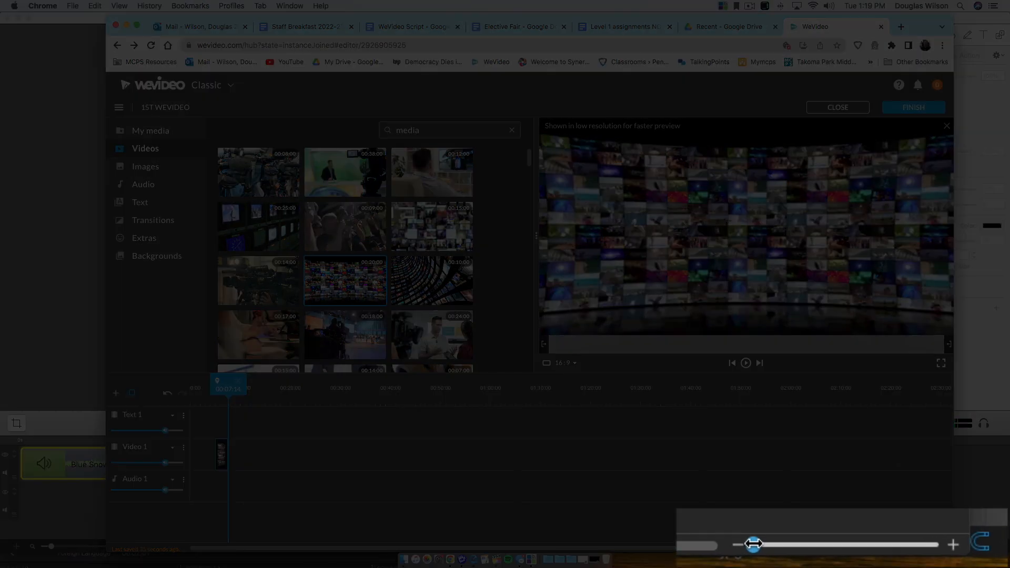
left_click_drag(856, 548, 860, 547)
Step: Zoom in, extend the clip's end again, and split it at 00:08:17
left_click_drag(761, 544, 805, 546)
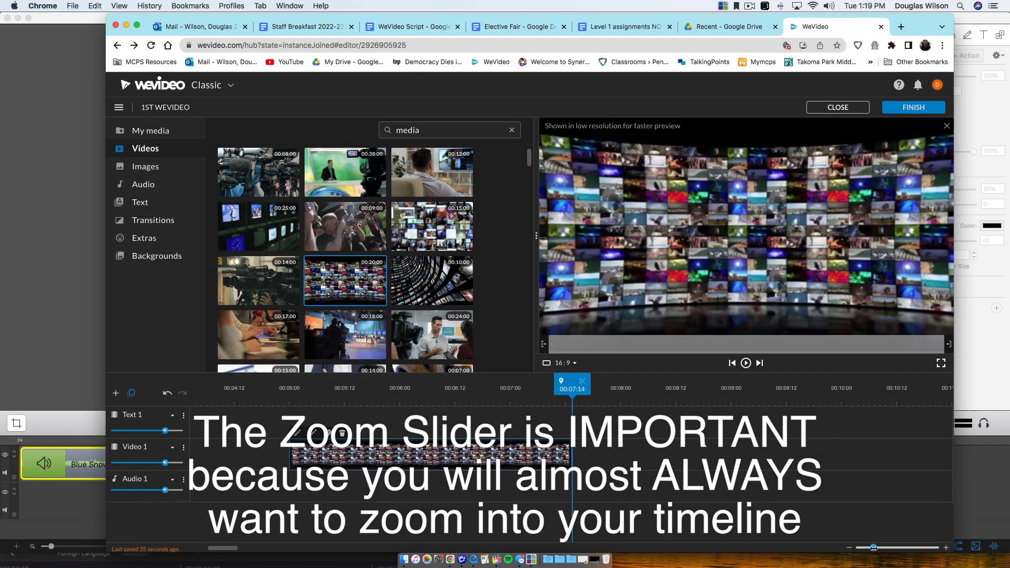
left_click_drag(873, 548, 874, 547)
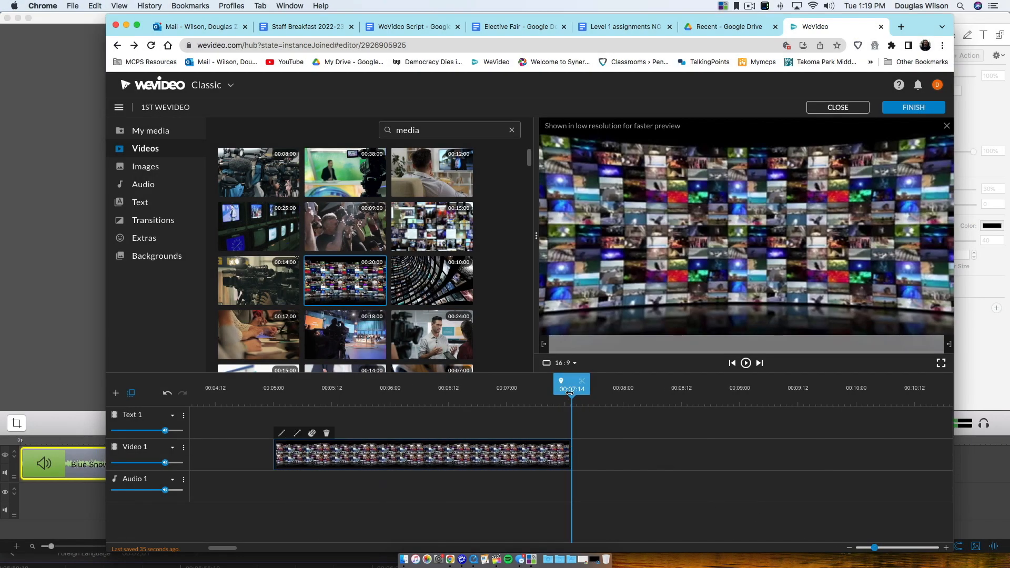
left_click_drag(569, 450, 794, 463)
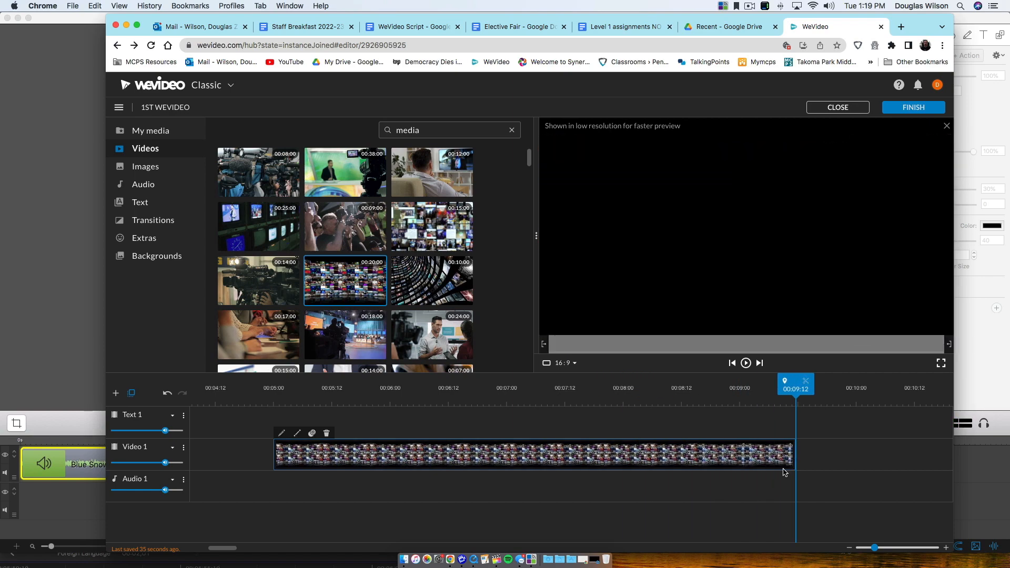
left_click_drag(804, 392, 724, 394)
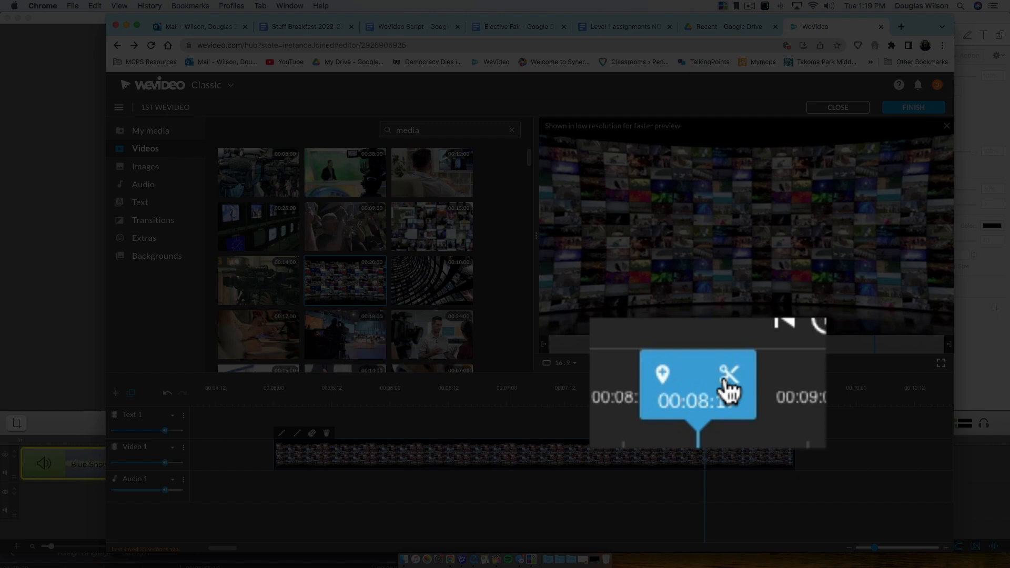
left_click(715, 383)
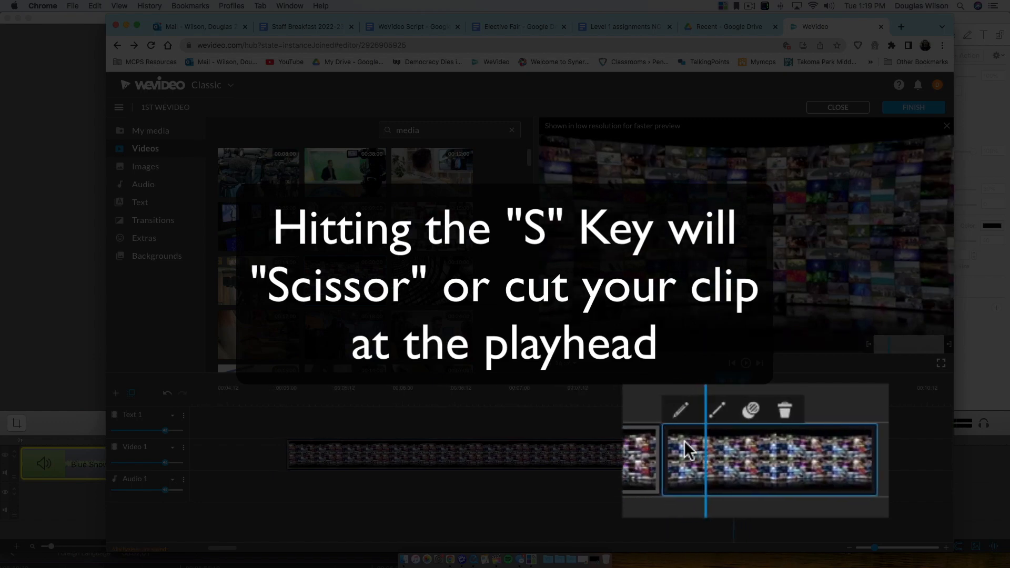
Step: Delete the piece after the cut and trim the clip's end slightly shorter
key("Delete")
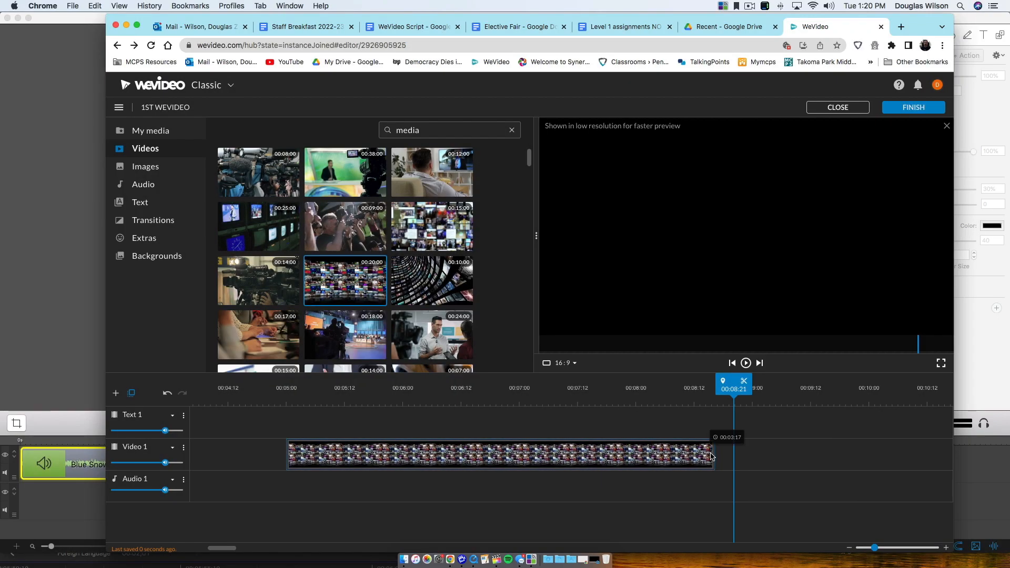
left_click(712, 456)
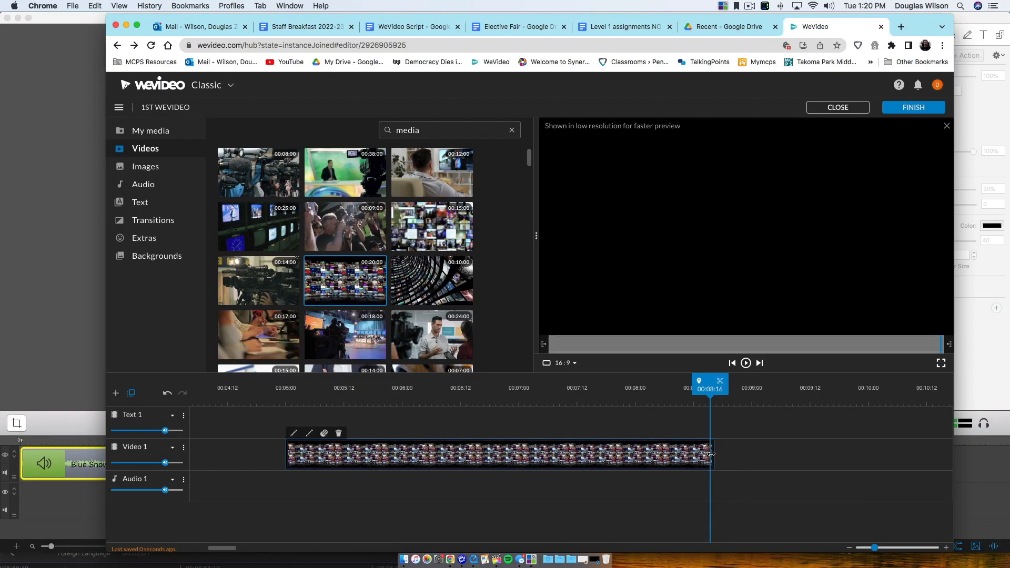
left_click_drag(711, 454, 631, 462)
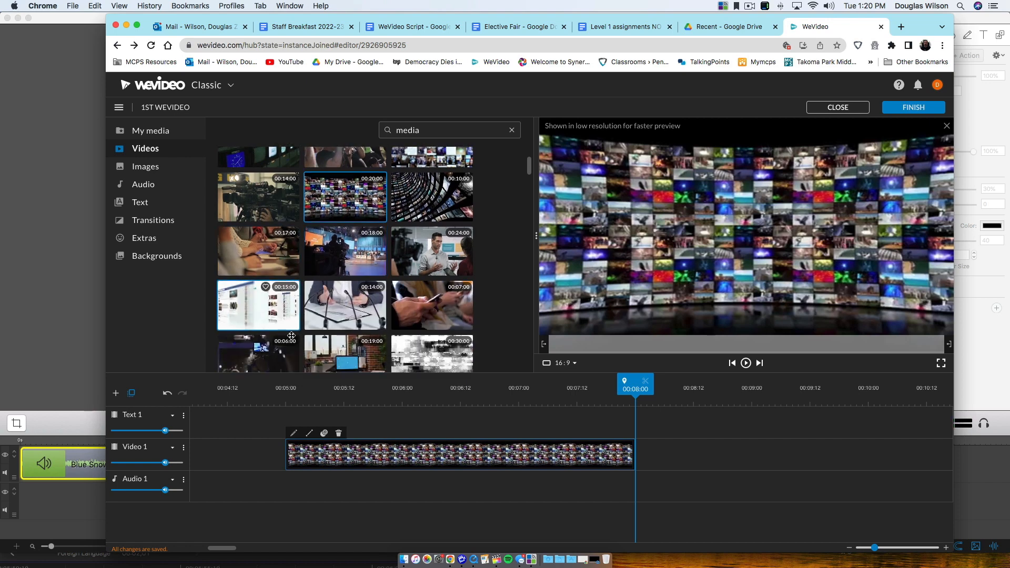
Step: Preview the laptop-on-desk and camera studio clips from the library
scroll(273, 291, "down", 3)
left_click(336, 316)
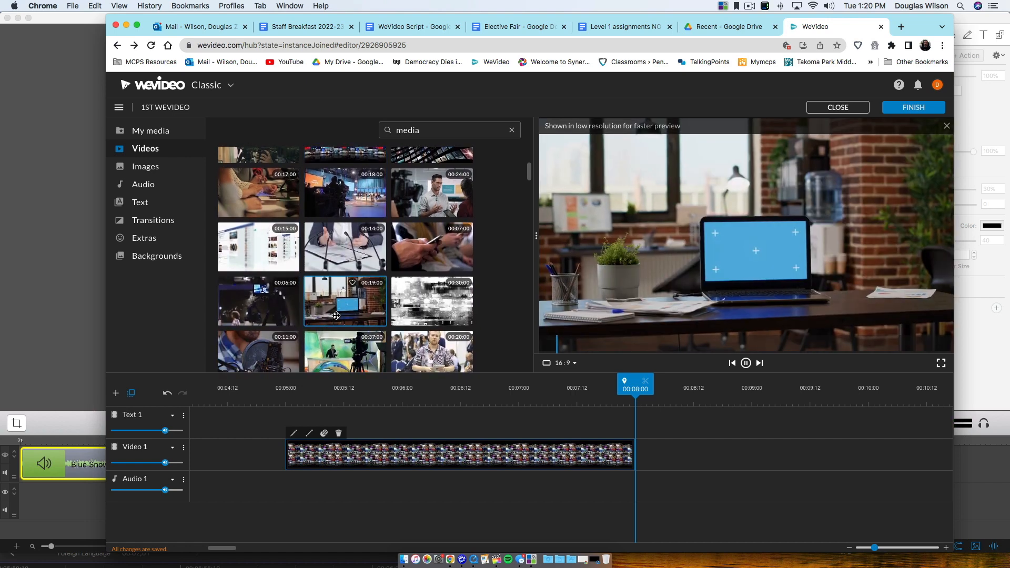
left_click(277, 313)
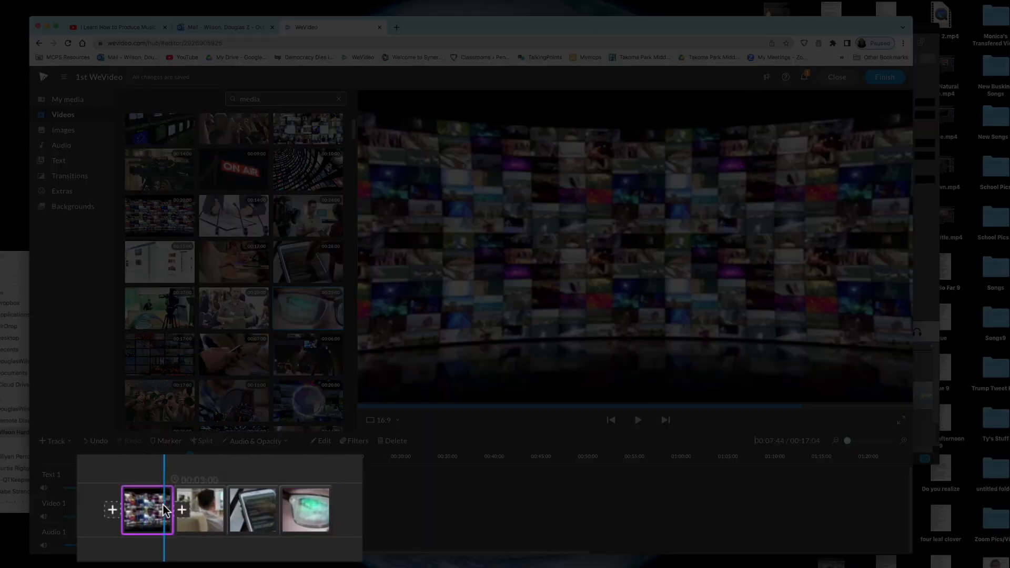
Step: Select each clip on the timeline in turn, ending on the glasses clip
left_click(188, 509)
left_click(208, 509)
left_click(239, 509)
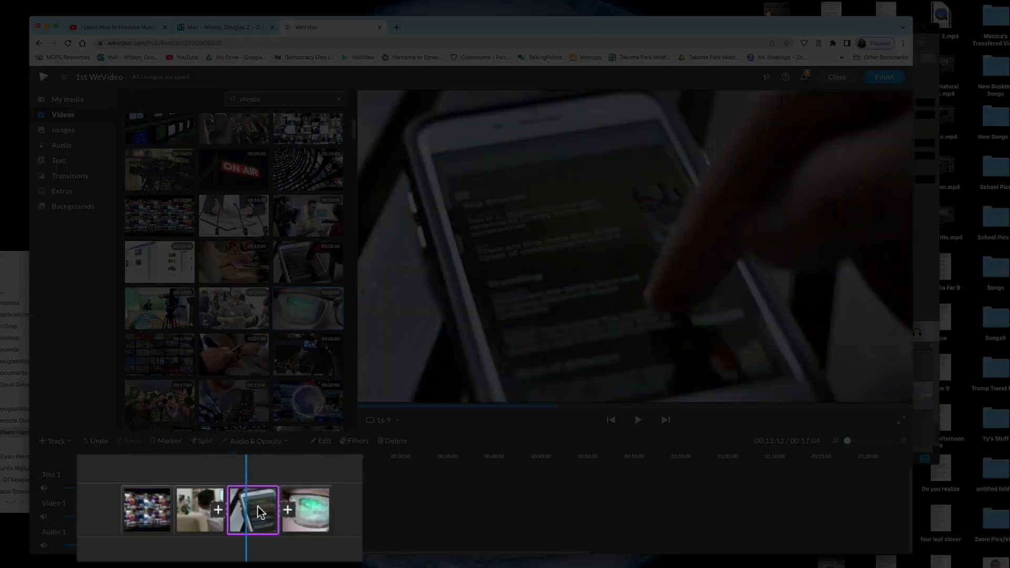
left_click(299, 511)
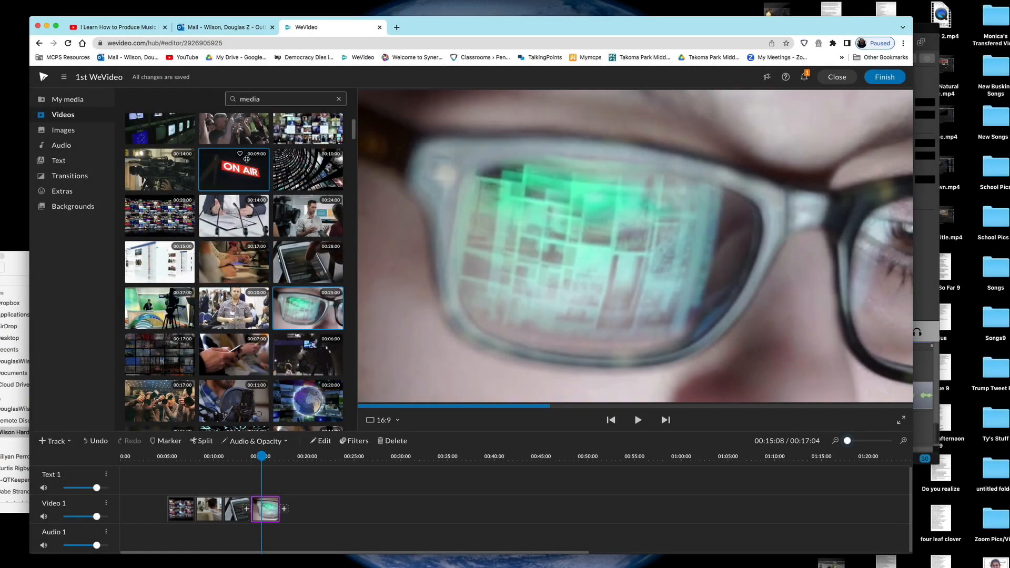
Step: Search the stock videos for 'green screen'
left_click_drag(268, 99, 239, 99)
type("gre")
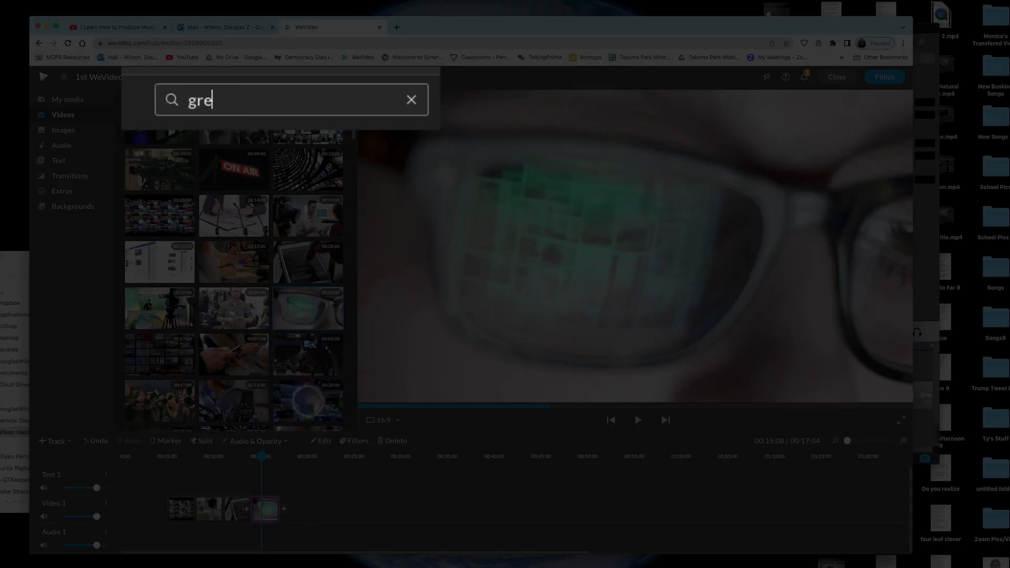
type("en screen")
key("Return")
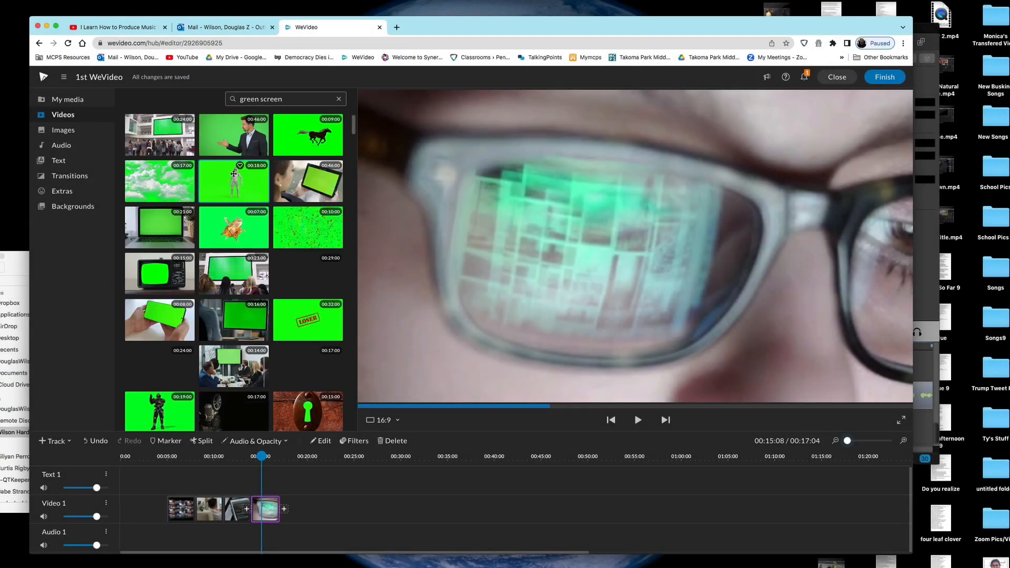
Step: Compare green-screen clips and add the retro TV clip to the end of Video 1
left_click(309, 190)
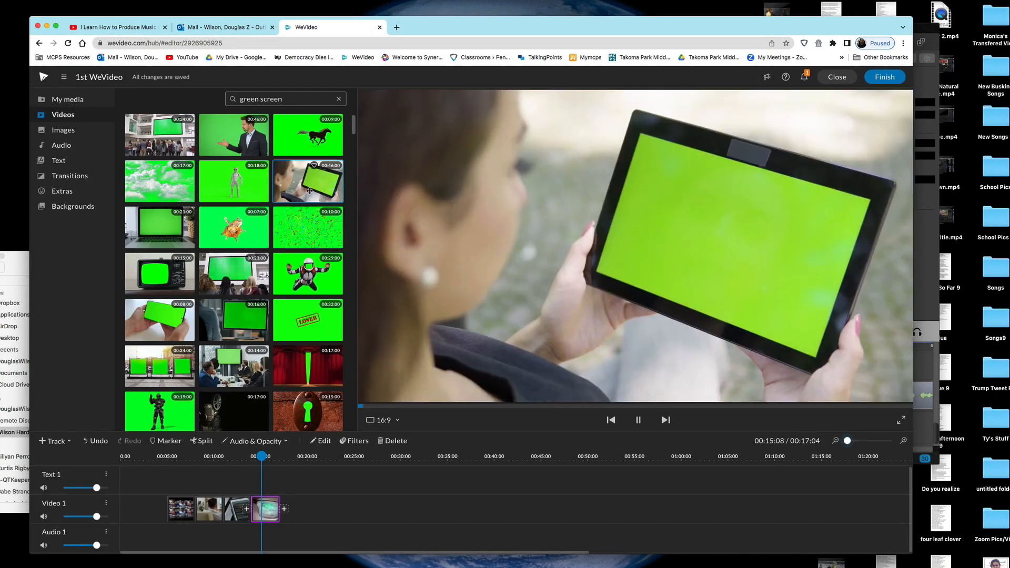
left_click(159, 367)
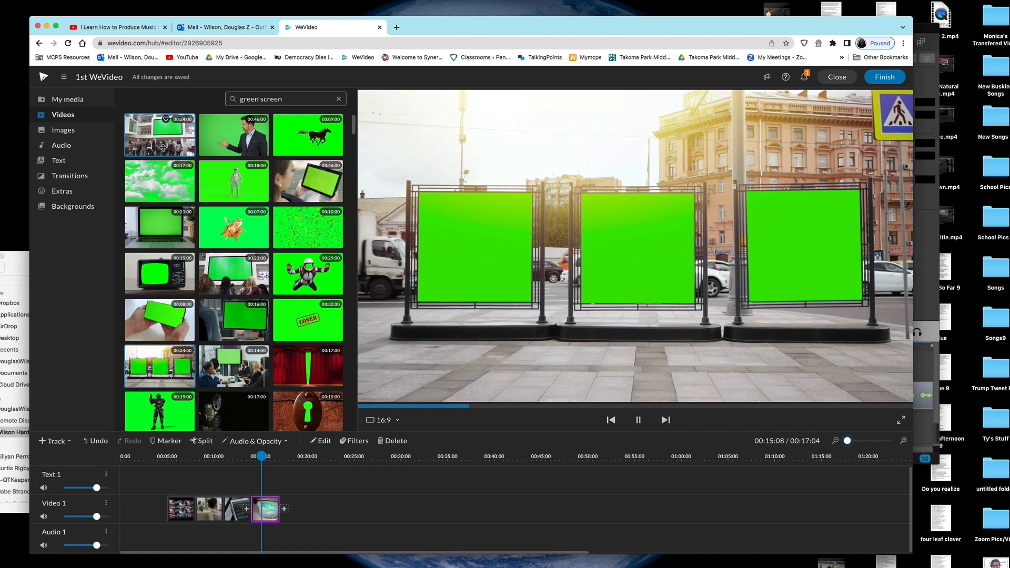
left_click(163, 148)
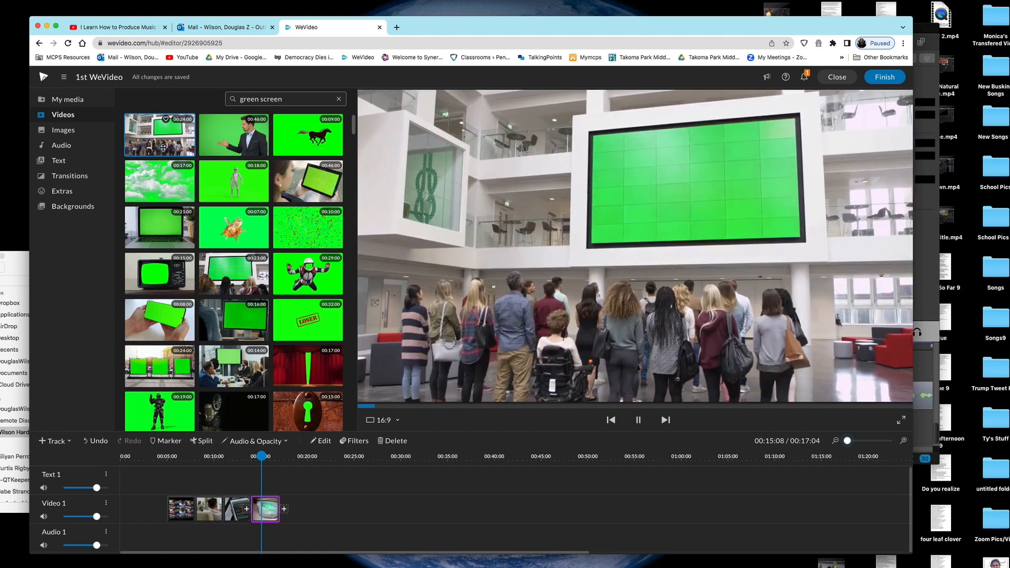
left_click(221, 184)
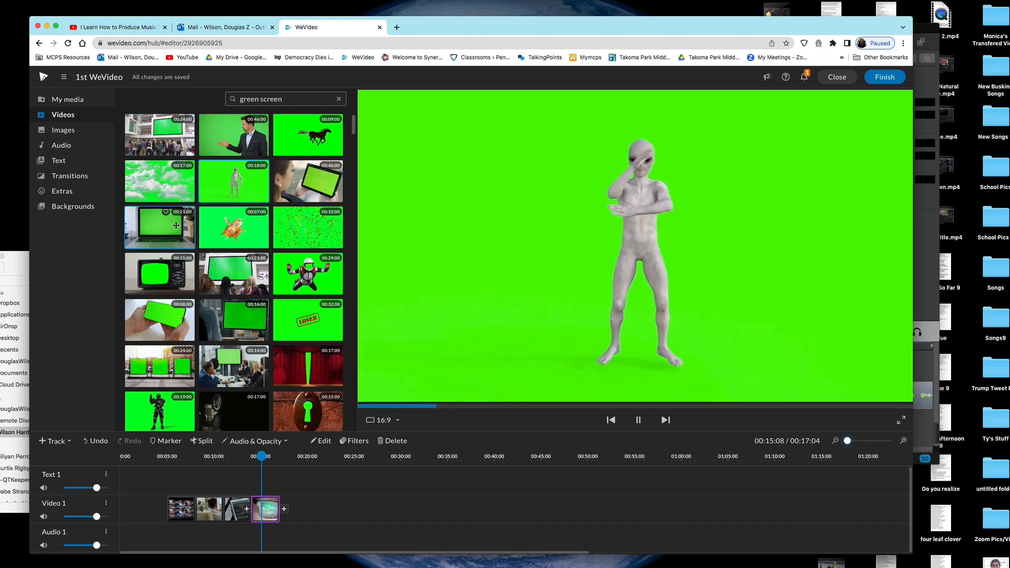
left_click(158, 227)
left_click(157, 277)
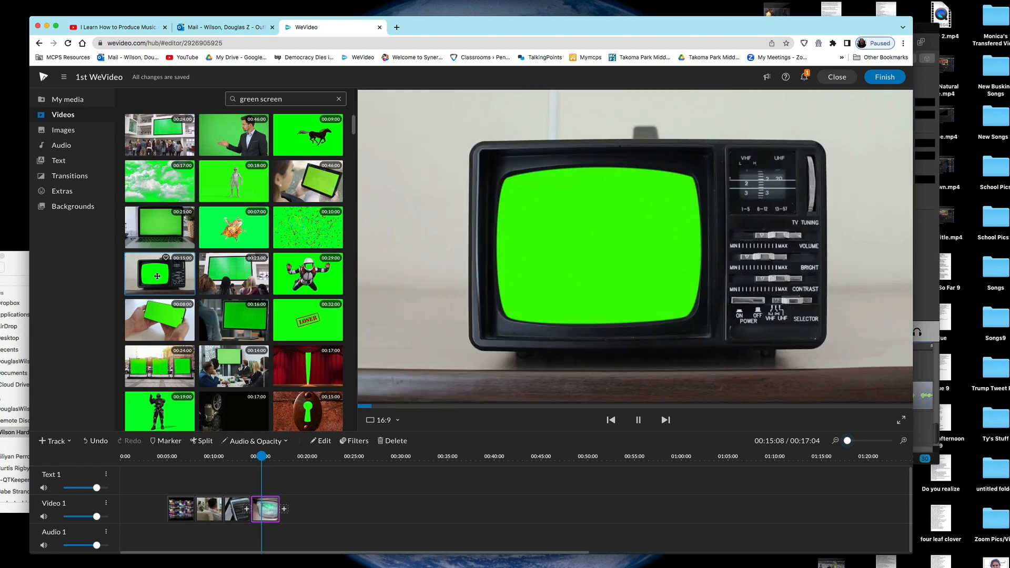
left_click_drag(156, 277, 295, 507)
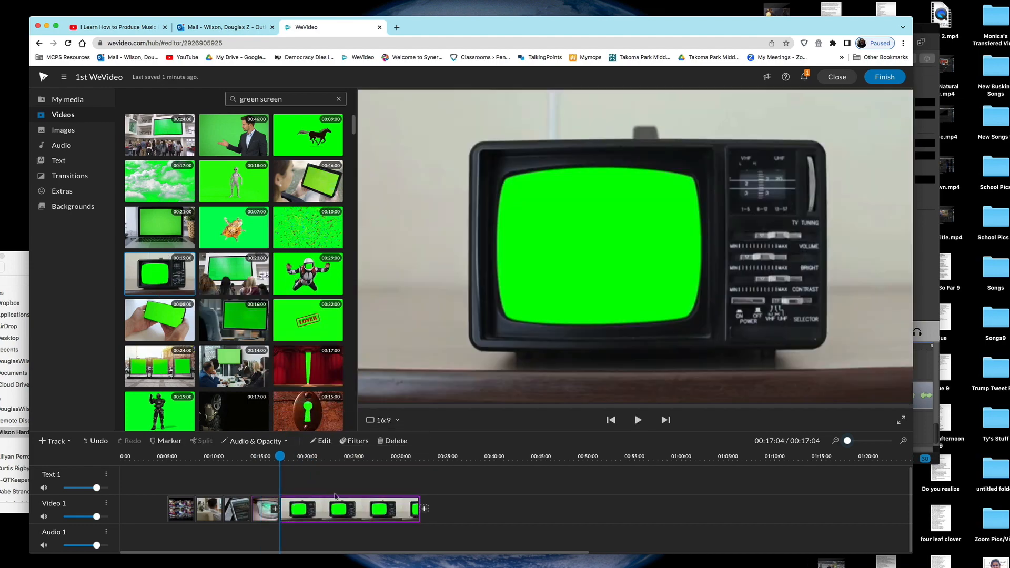
Step: Trim the retro TV clip to about six seconds
left_click_drag(418, 502, 330, 524)
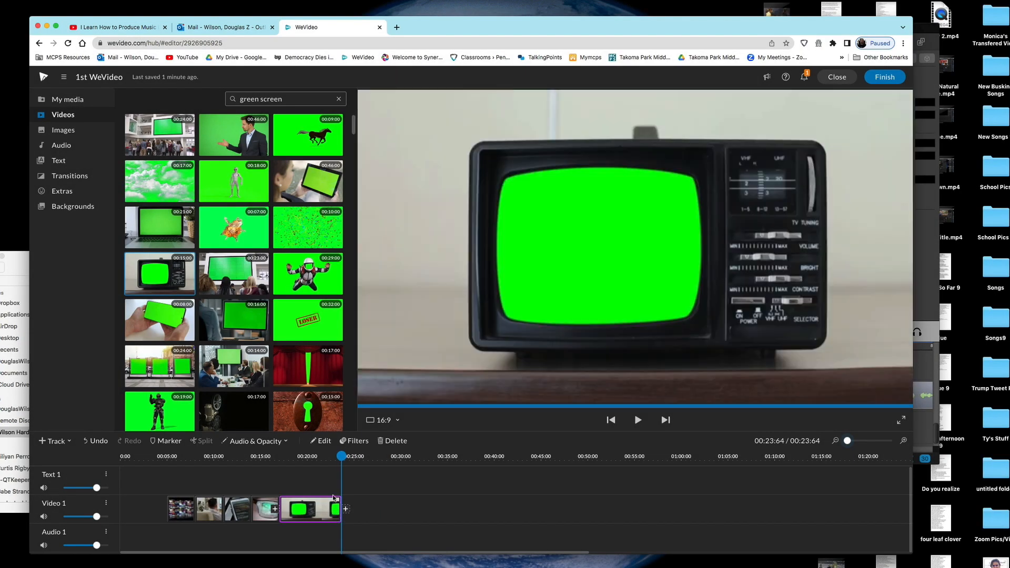
left_click_drag(341, 456, 317, 457)
left_click(317, 505)
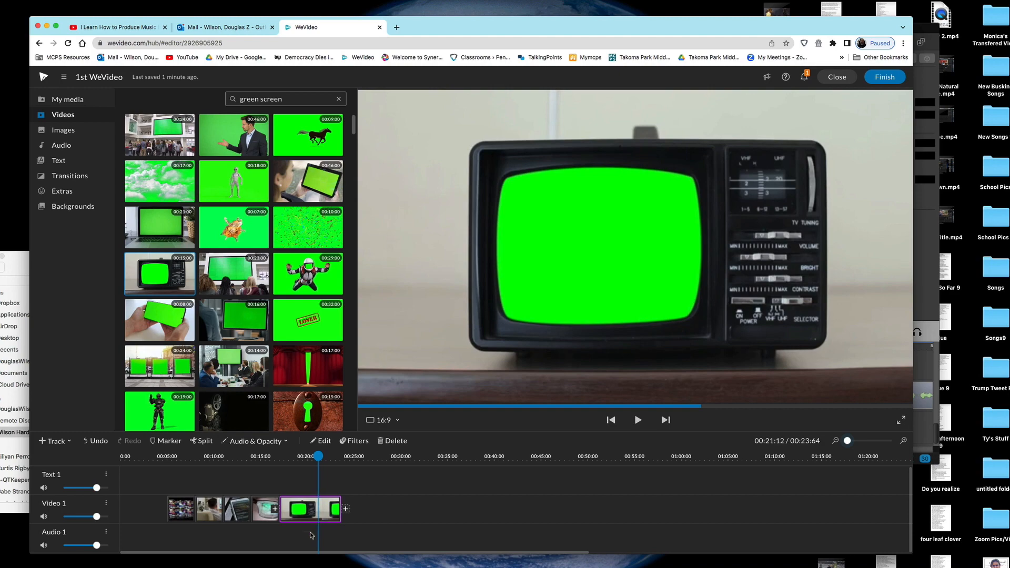
Step: Move the TV clip up onto the Text 1 track
left_click(314, 507)
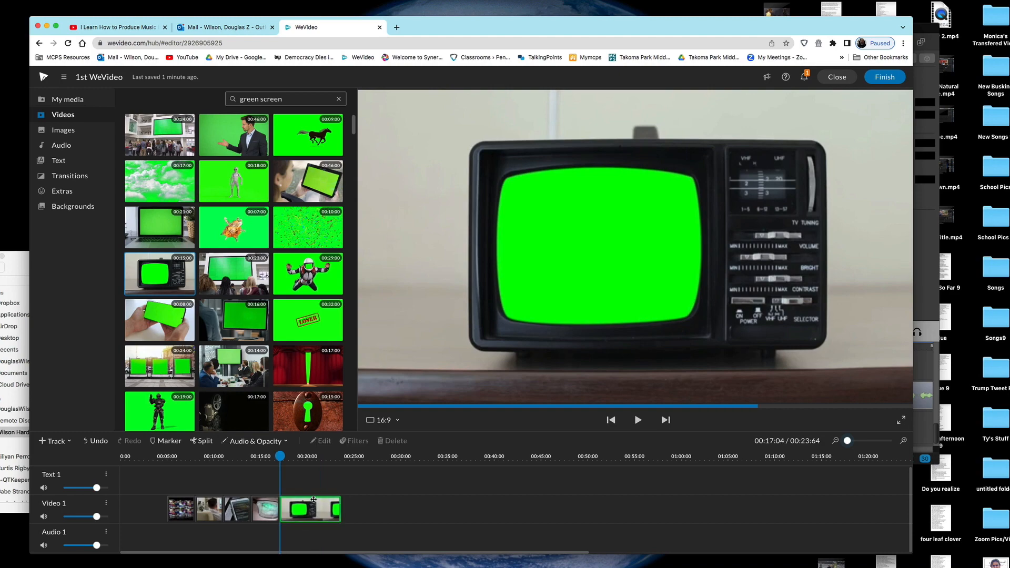
left_click_drag(313, 500, 313, 492)
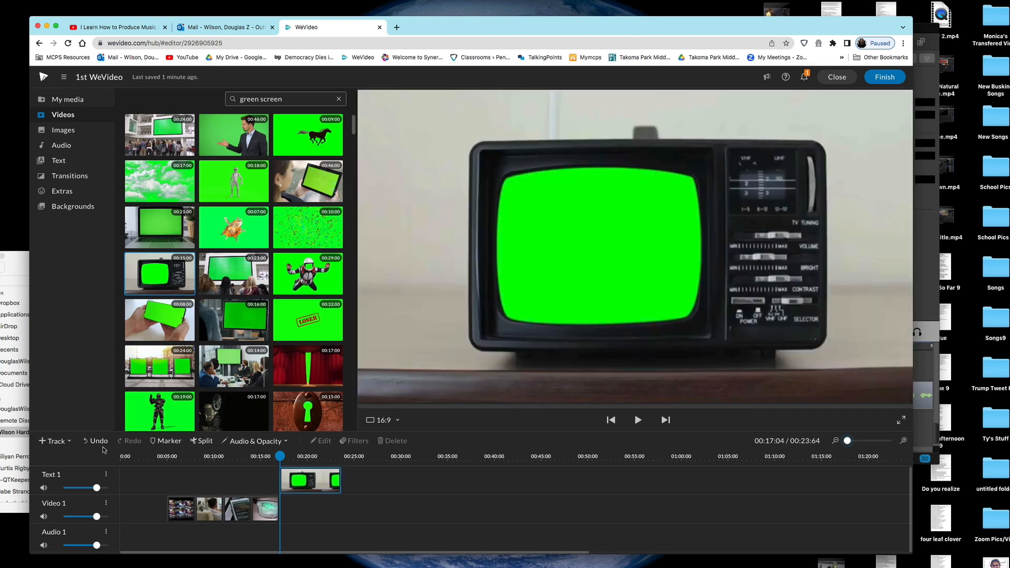
left_click(46, 442)
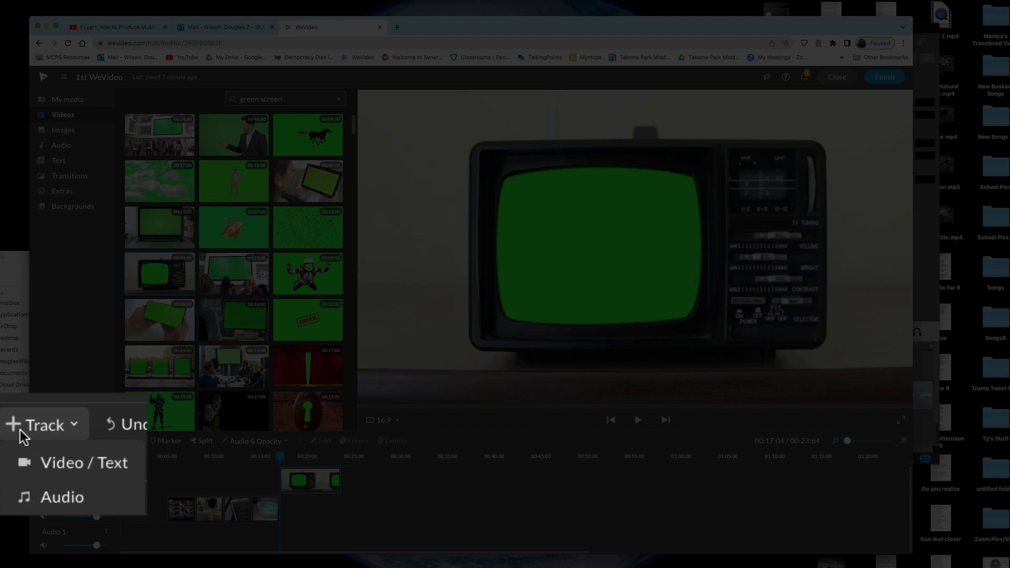
Step: Add Video 2 and Video 3 tracks and place the retro TV clip on Video 2 at about 00:17
left_click(45, 475)
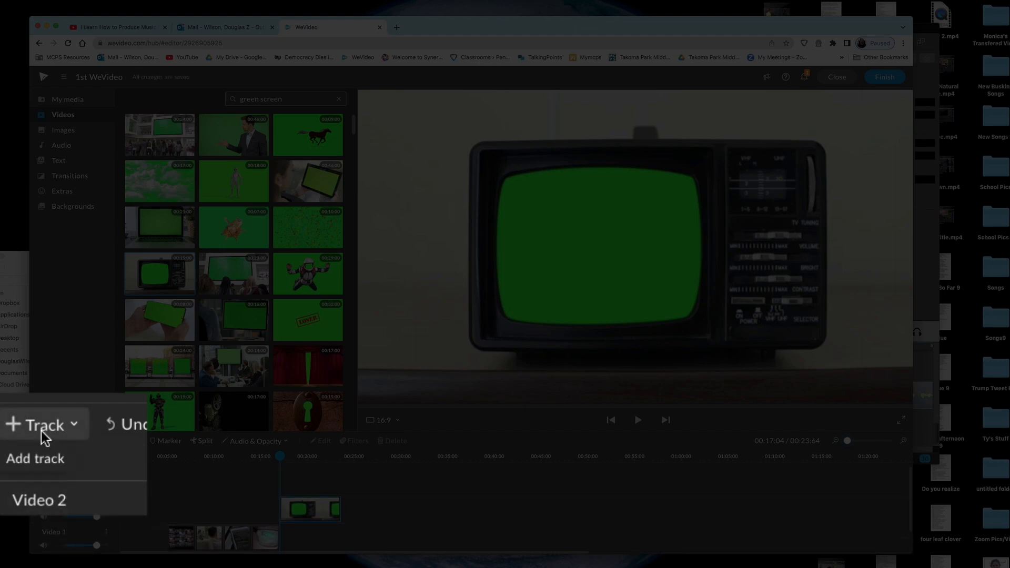
left_click(52, 441)
left_click(59, 459)
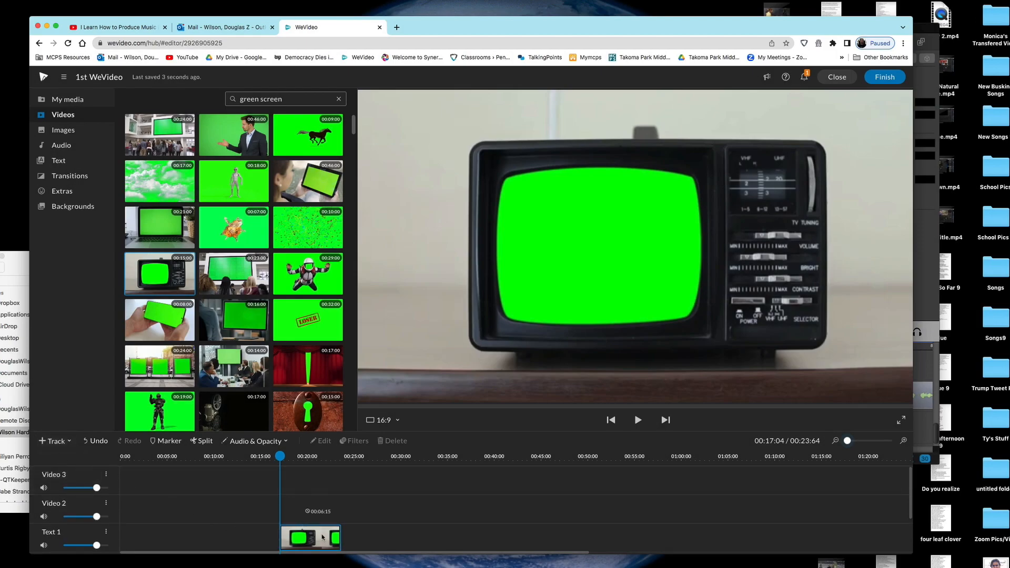
left_click_drag(322, 534, 321, 521)
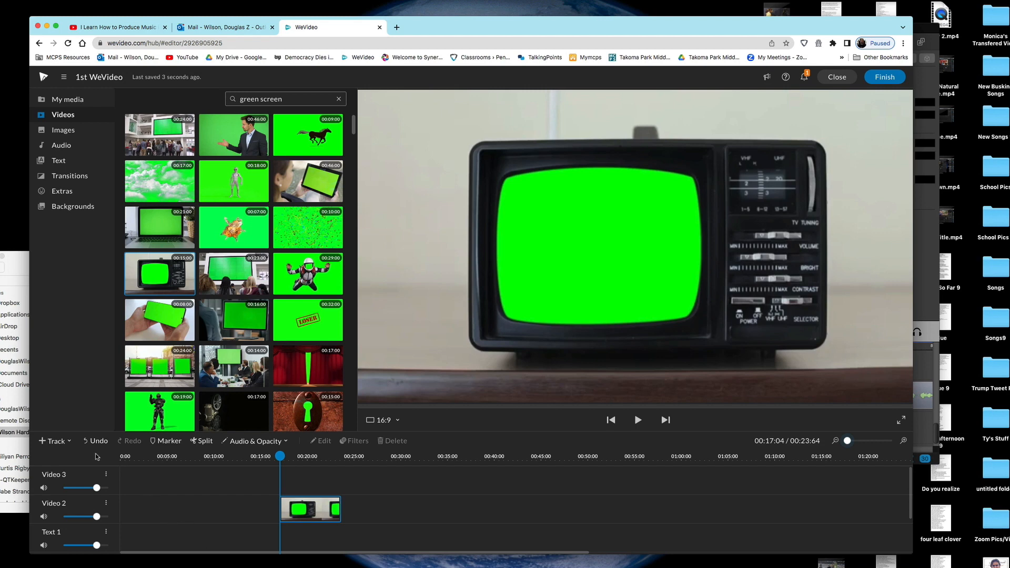
left_click_drag(280, 457, 310, 457)
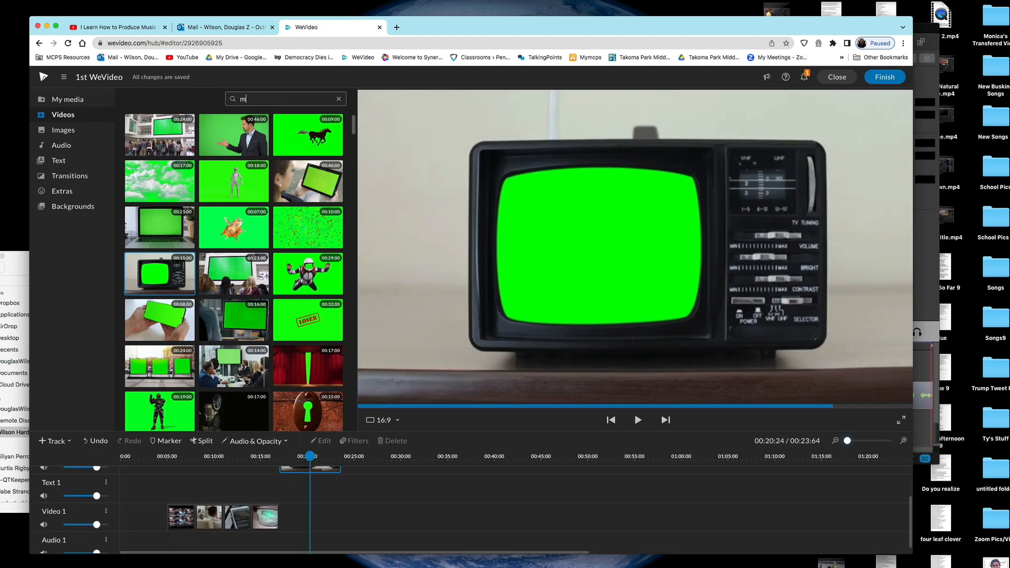
Step: Search 'media' and add the photographers stock clip to the end of Video 1
type("edia")
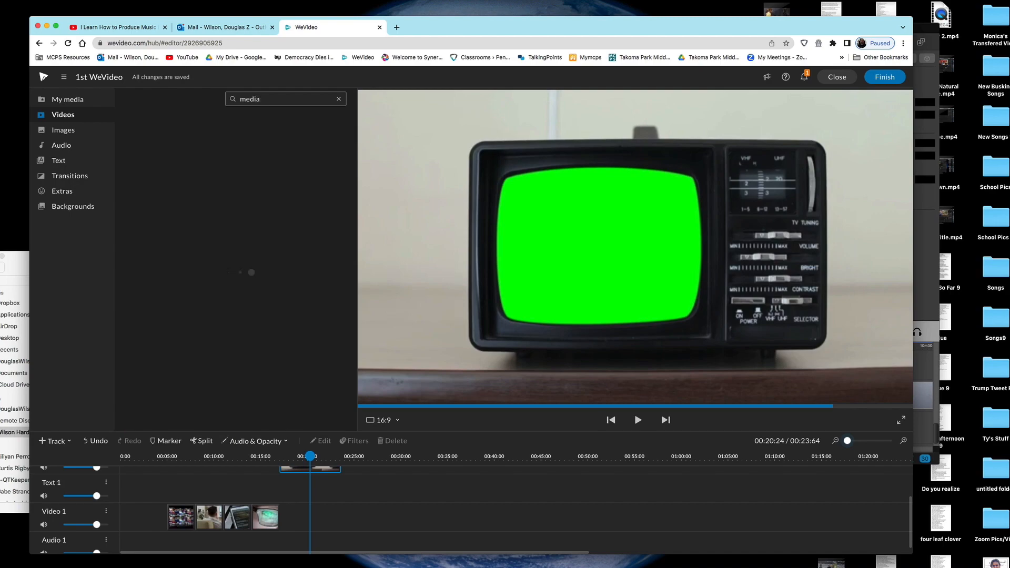
left_click(166, 361)
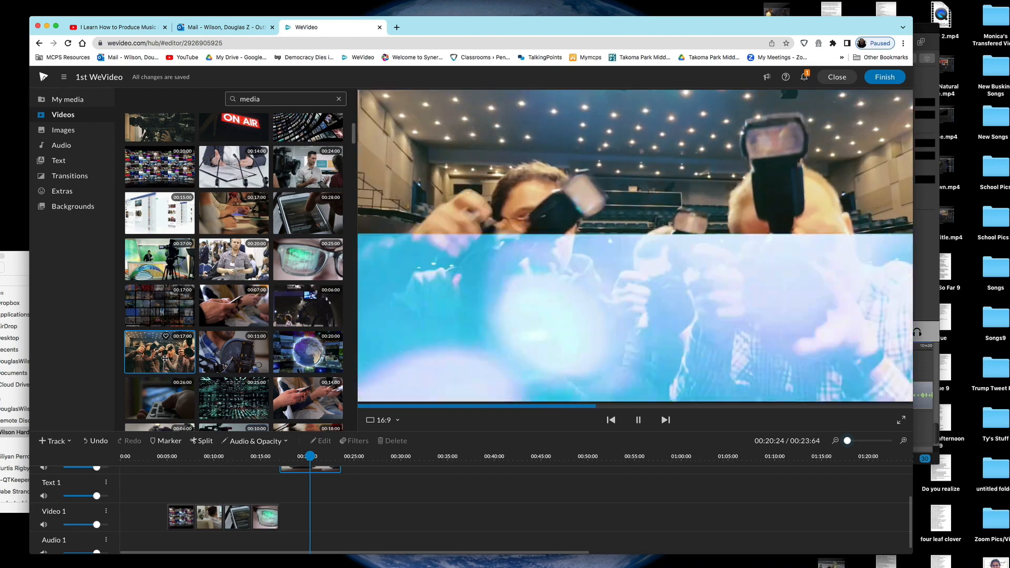
left_click_drag(165, 358, 291, 516)
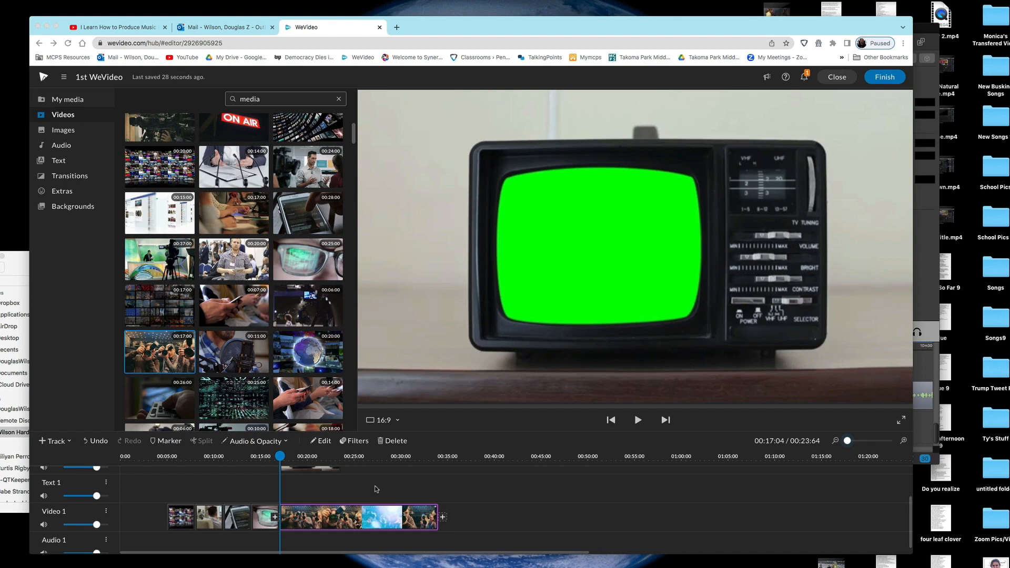
scroll(303, 493, "down", 1)
scroll(303, 493, "up", 2)
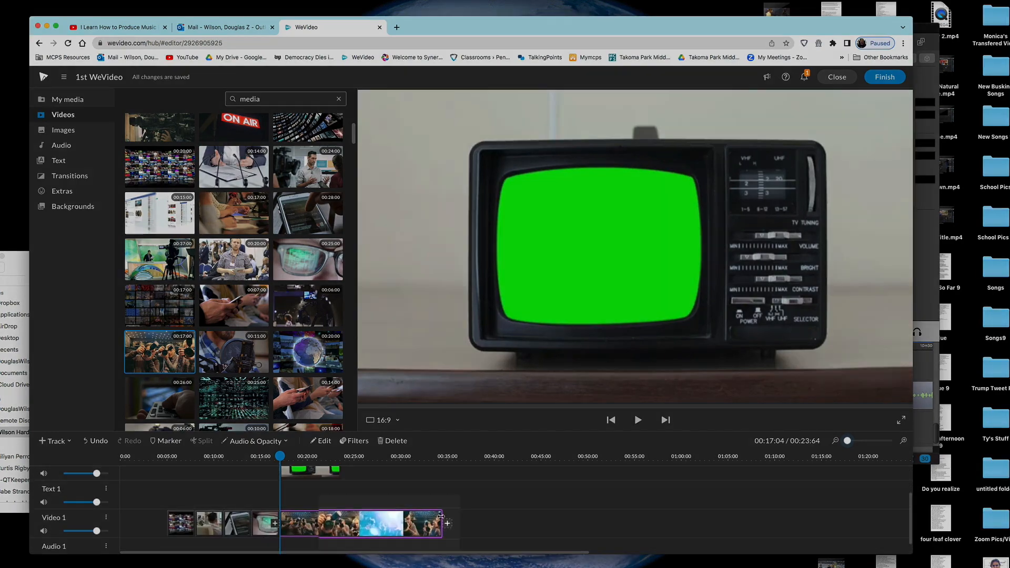
Step: Trim the photographers clip to end with the TV clip near 00:24 and play back to check
left_click_drag(440, 516, 339, 523)
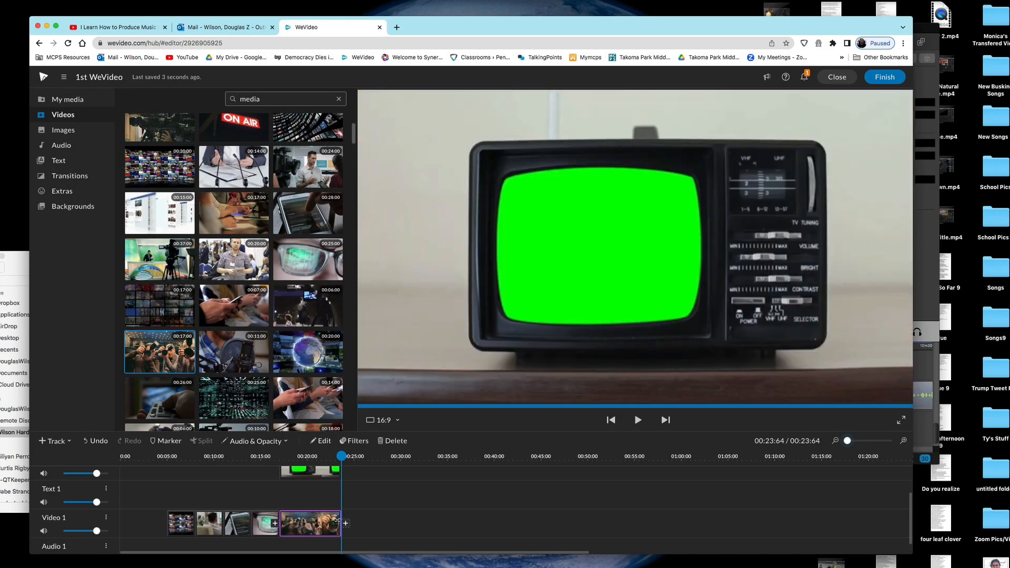
scroll(344, 513, "down", 2)
left_click_drag(342, 456, 295, 468)
key("space")
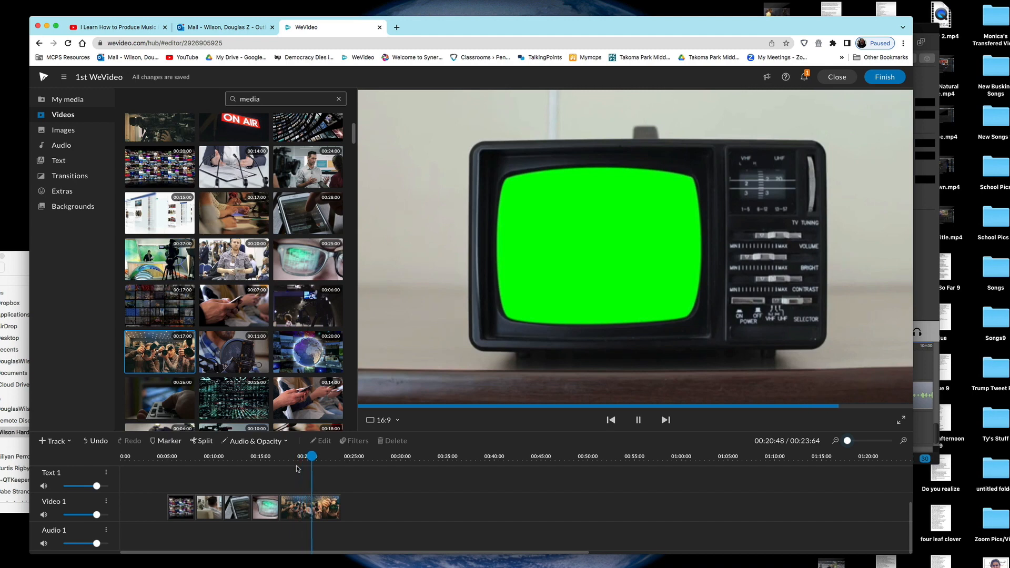
key("space")
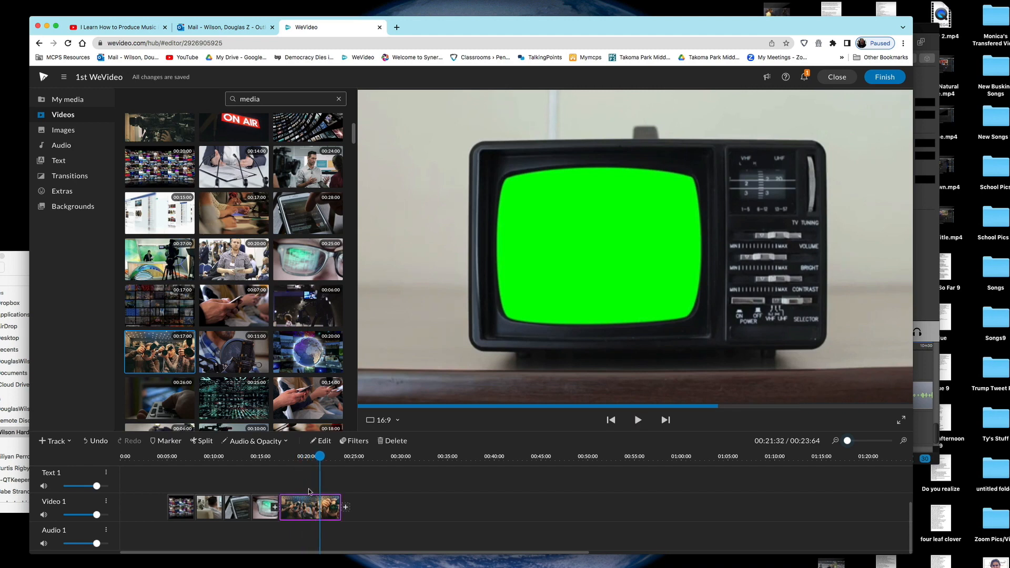
scroll(342, 497, "up", 2)
left_click(349, 490)
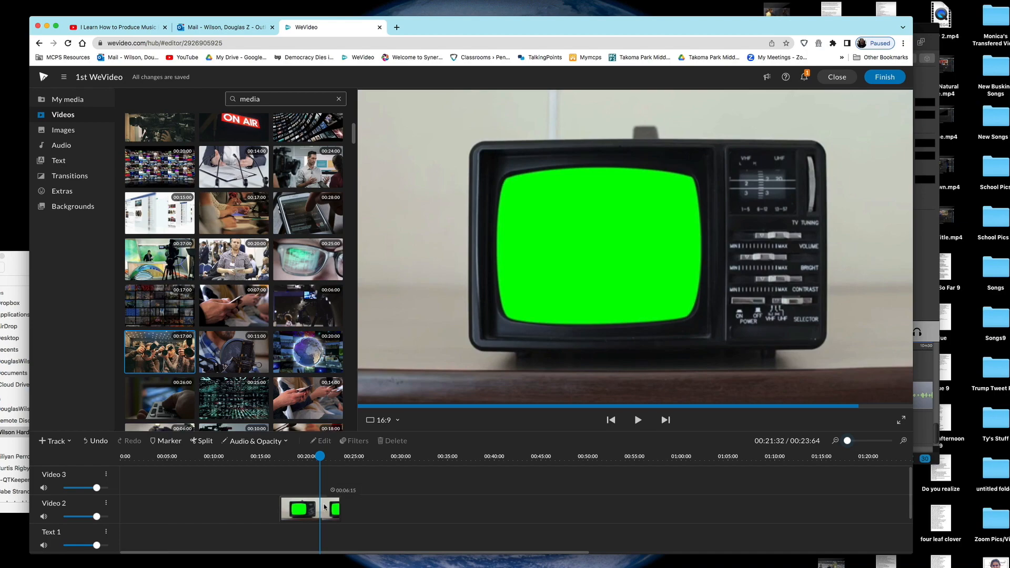
left_click(323, 505)
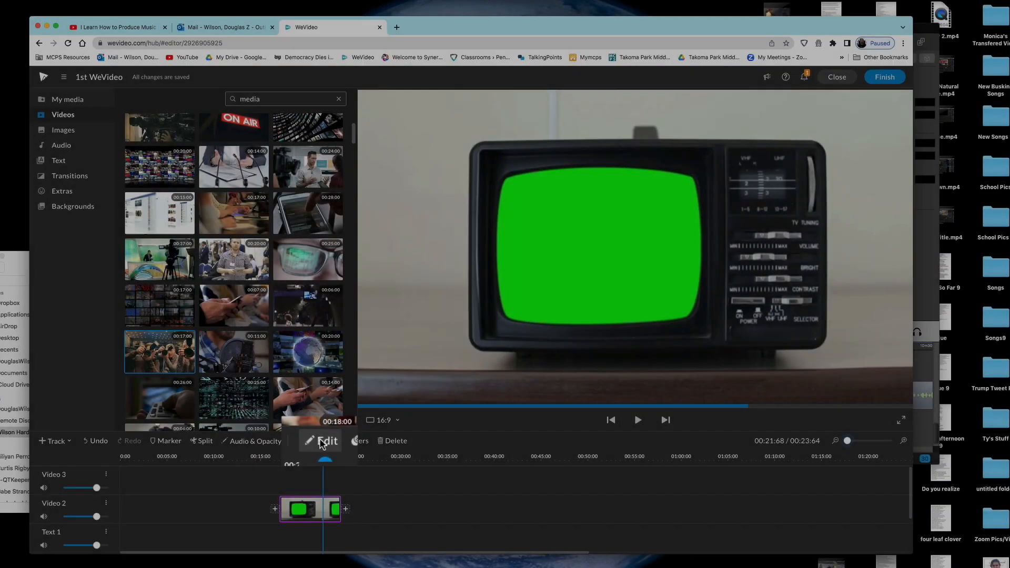
Step: Key out the TV clip's 00ff00 green screen with the colour sampler and save the change
left_click(320, 442)
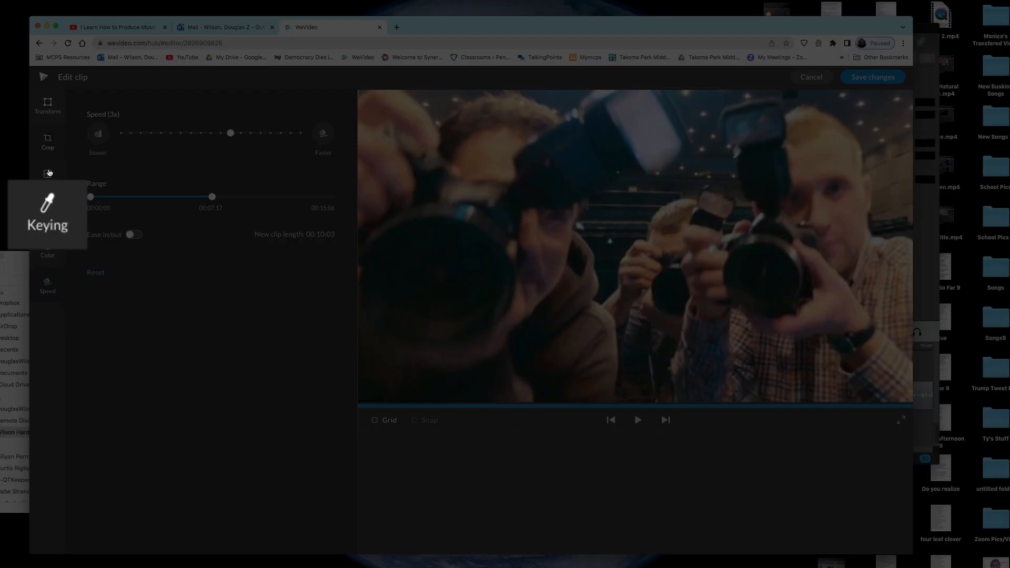
left_click(48, 173)
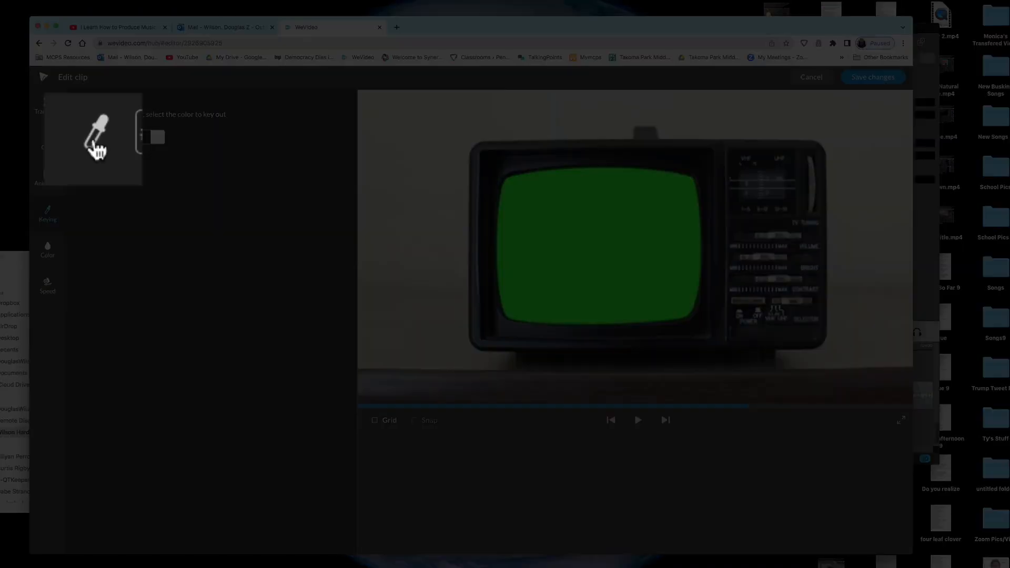
left_click(93, 138)
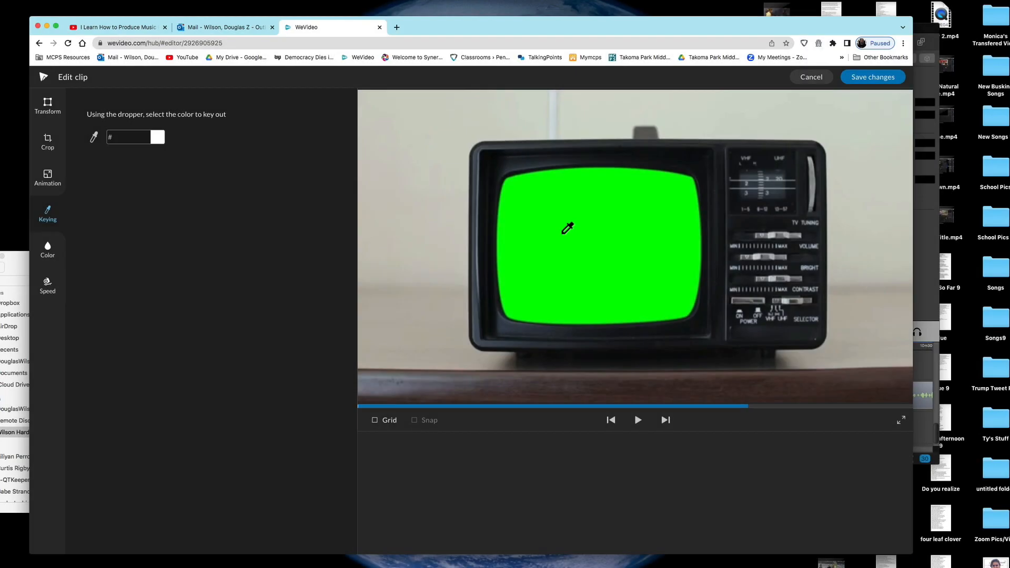
left_click(559, 234)
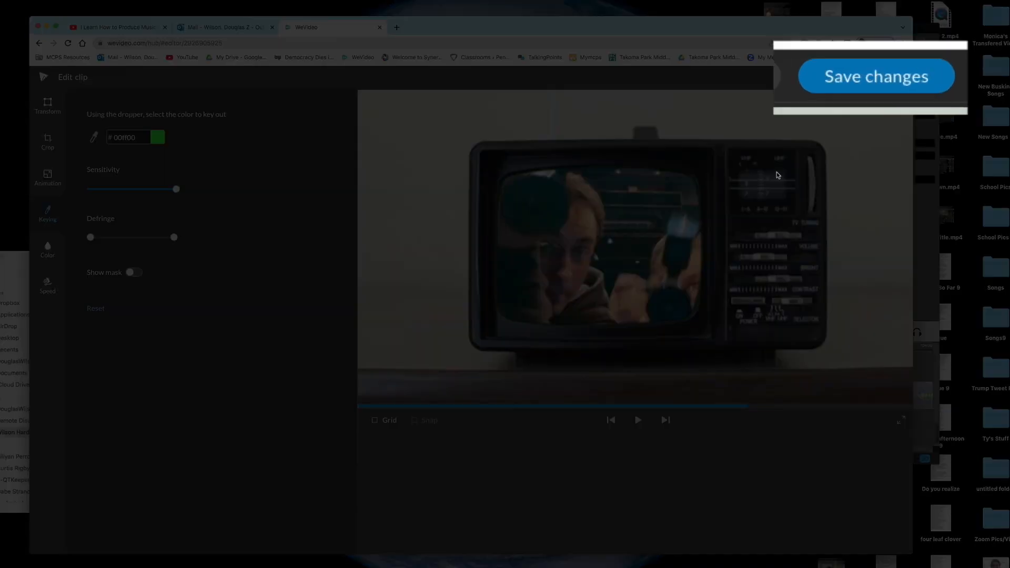
left_click(873, 84)
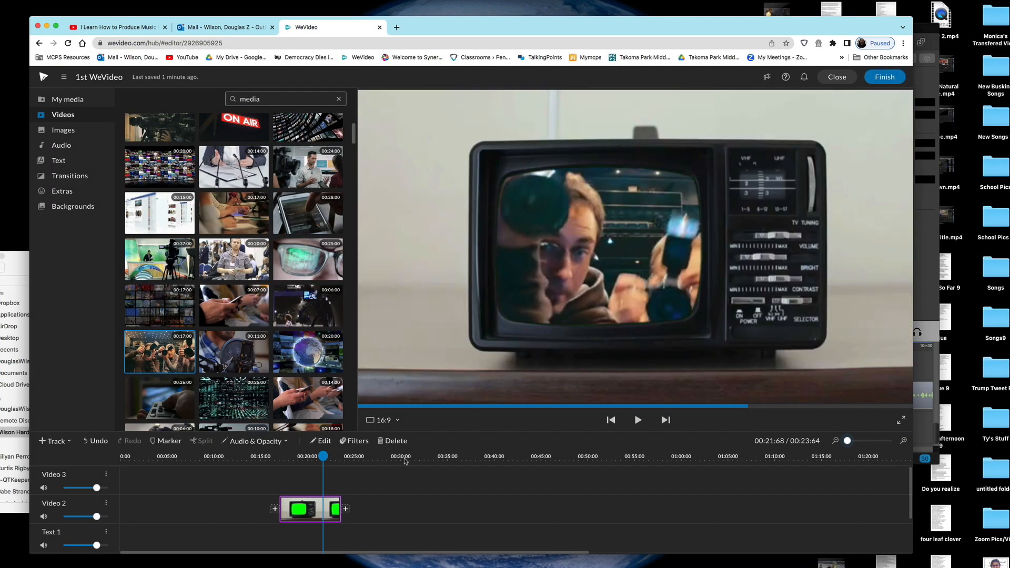
scroll(337, 500, "down", 3)
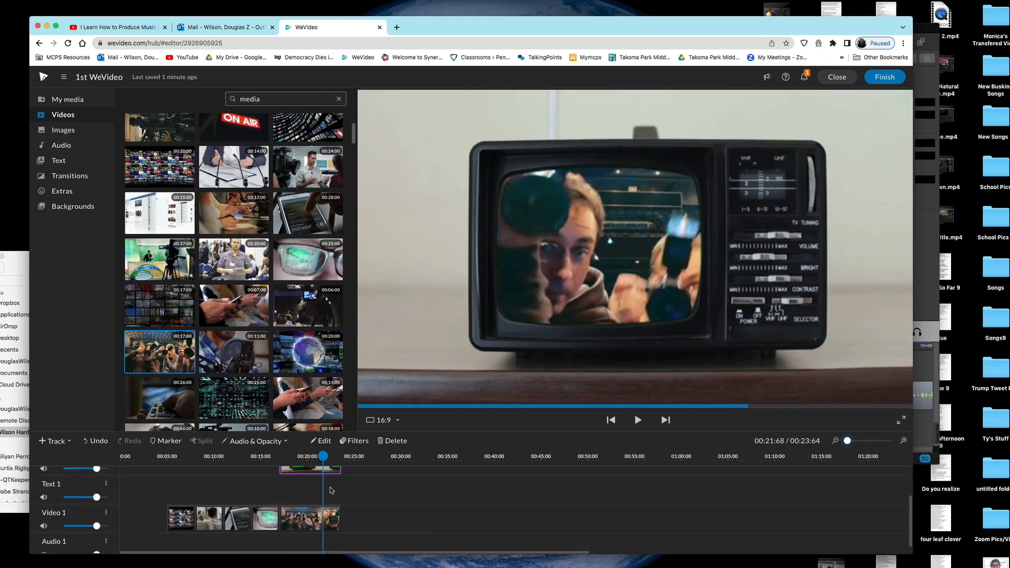
left_click(312, 518)
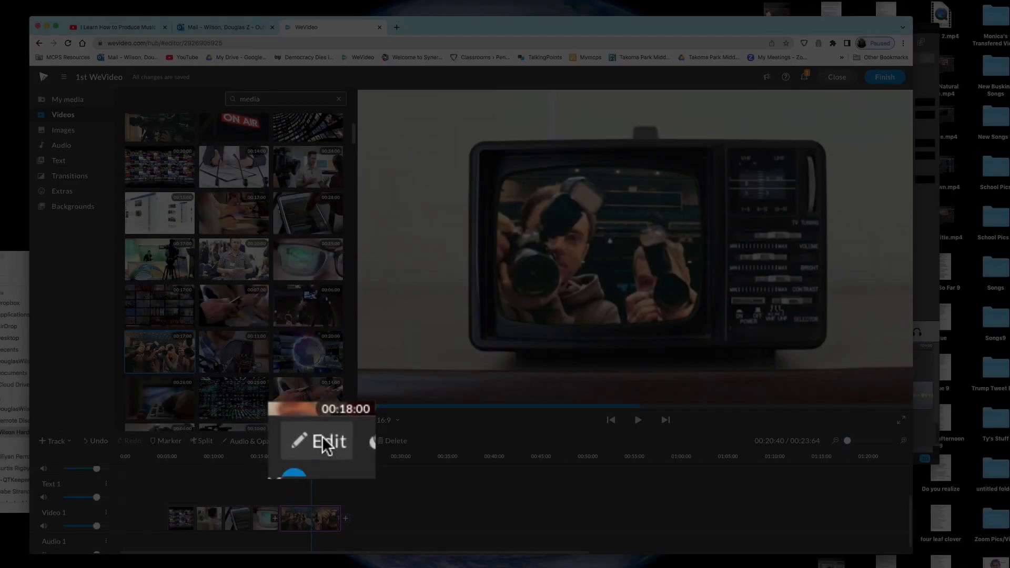
Step: Scale the photographers clip to about 0.53, position it inside the TV screen, and save
left_click(322, 440)
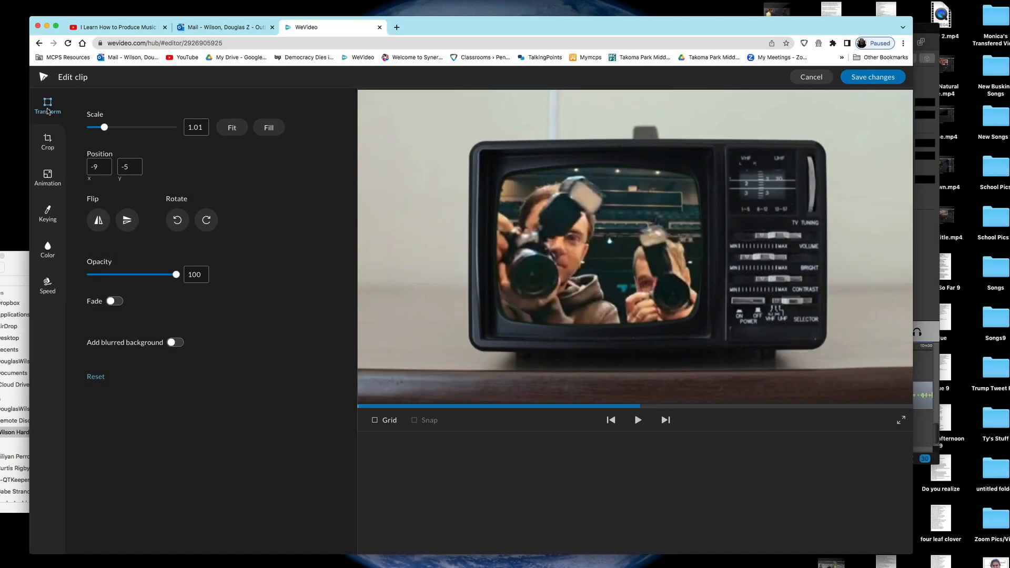
left_click_drag(104, 128, 94, 127)
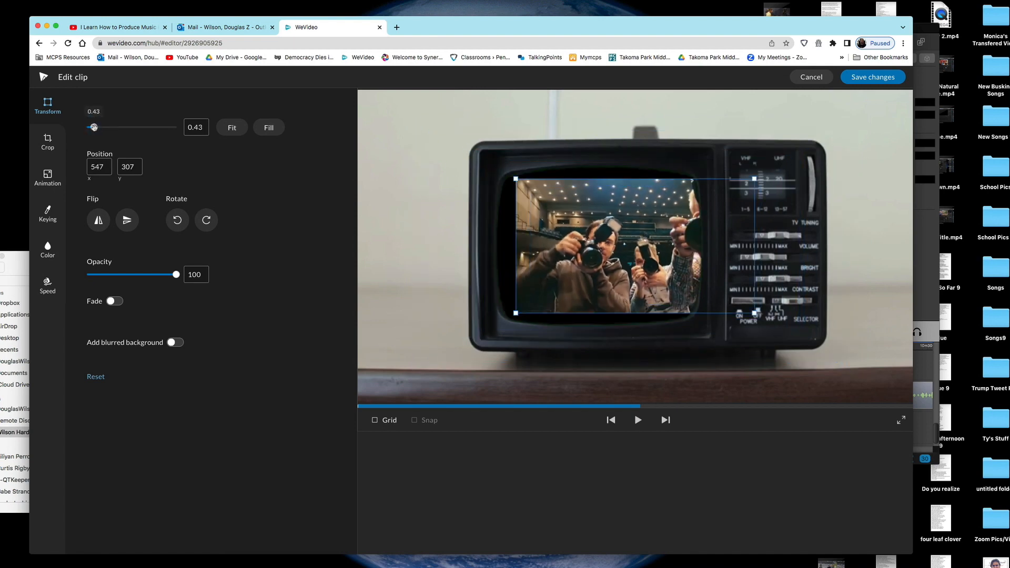
left_click_drag(603, 229, 524, 226)
left_click_drag(94, 127, 95, 127)
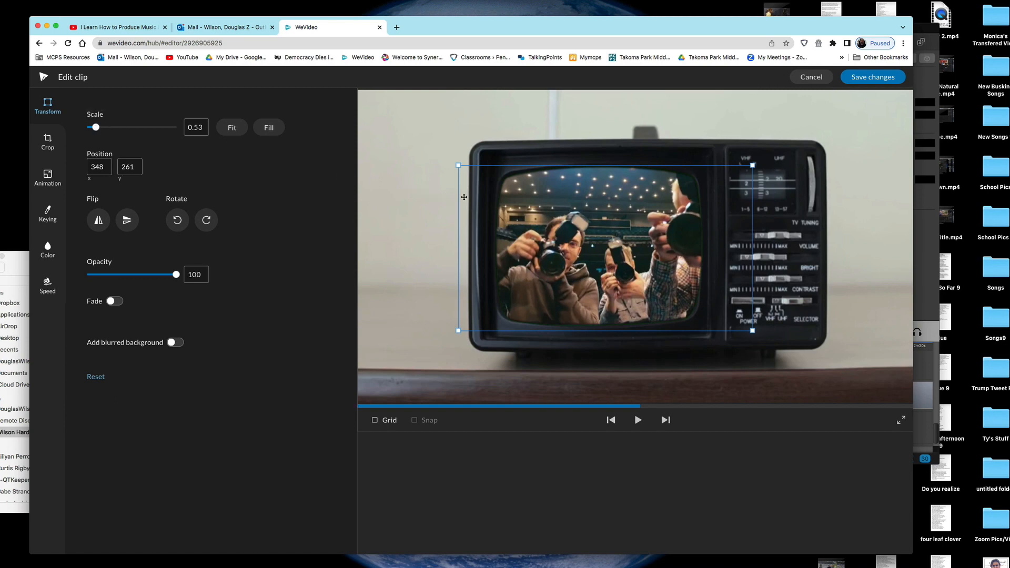
left_click_drag(520, 197, 512, 194)
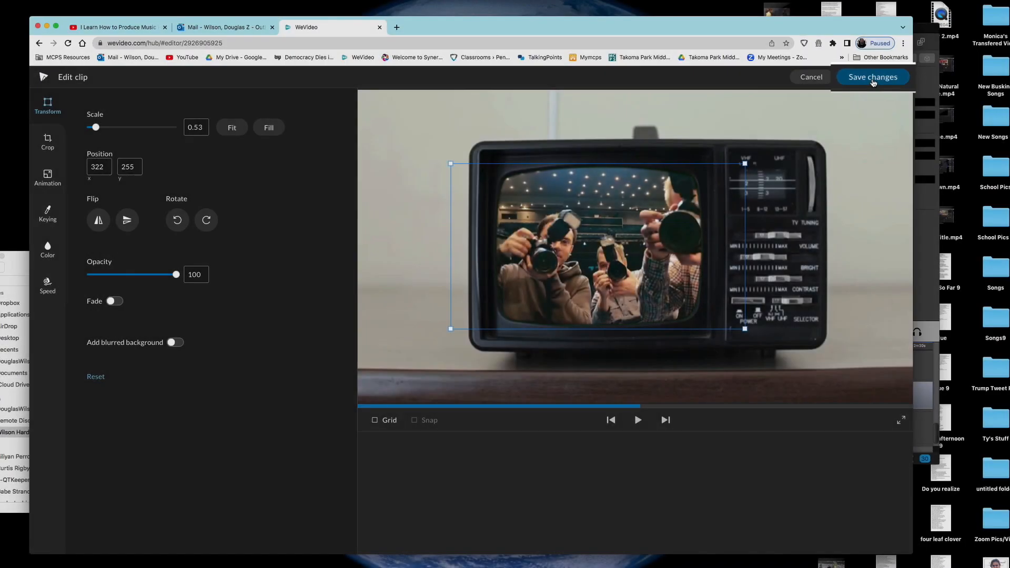
left_click(877, 79)
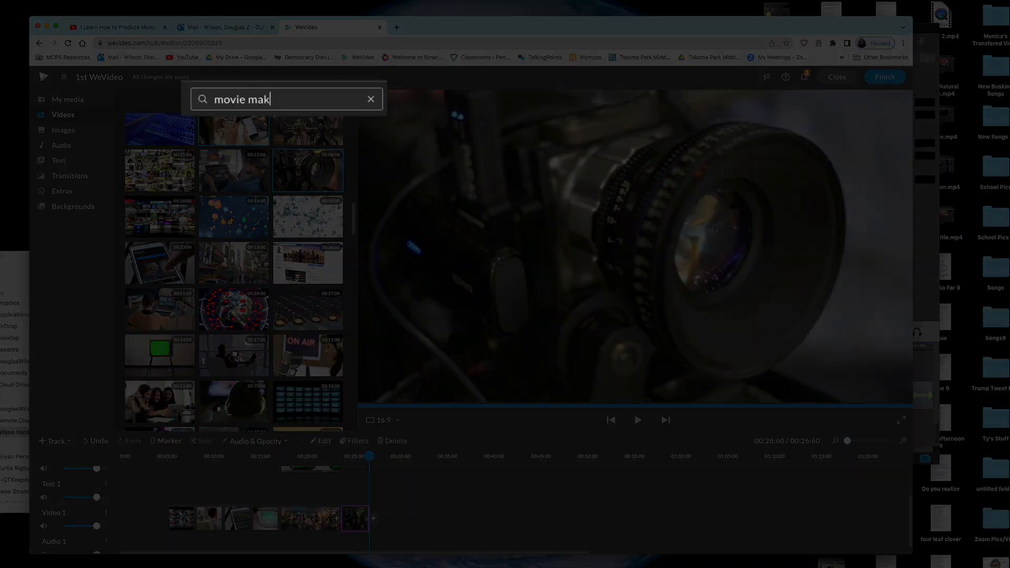
Step: Add a movie-making clip and an editing-desk clip to the end of Video 1, each trimmed to about three seconds
type("ing")
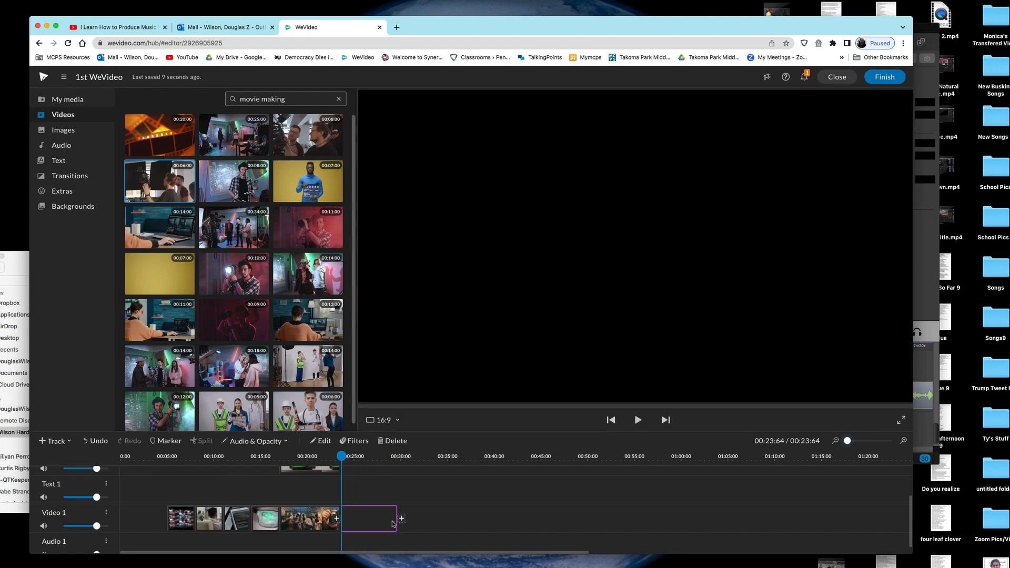
left_click_drag(402, 518, 373, 522)
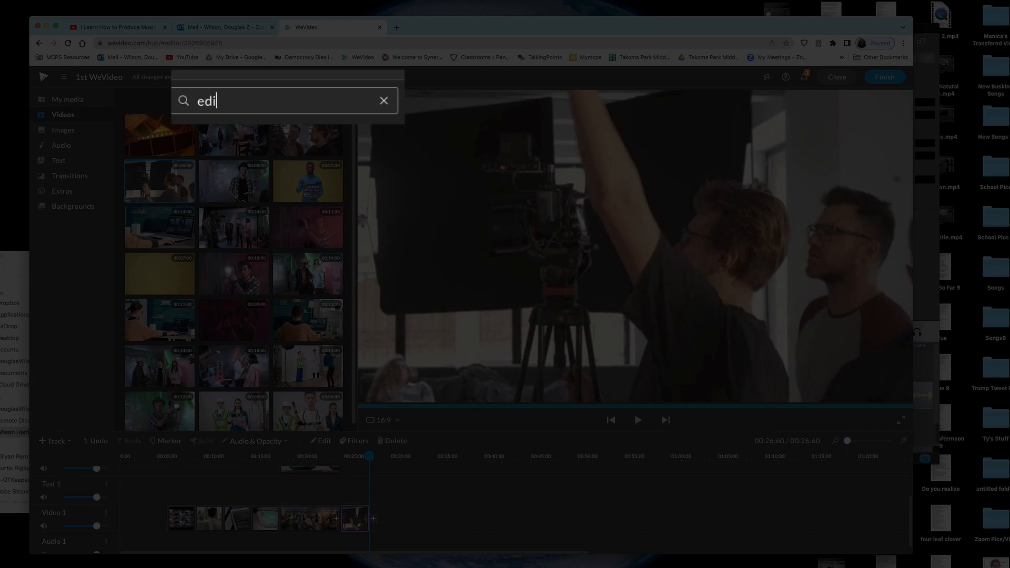
type("ing")
left_click_drag(160, 274, 415, 518)
left_click_drag(537, 526, 397, 524)
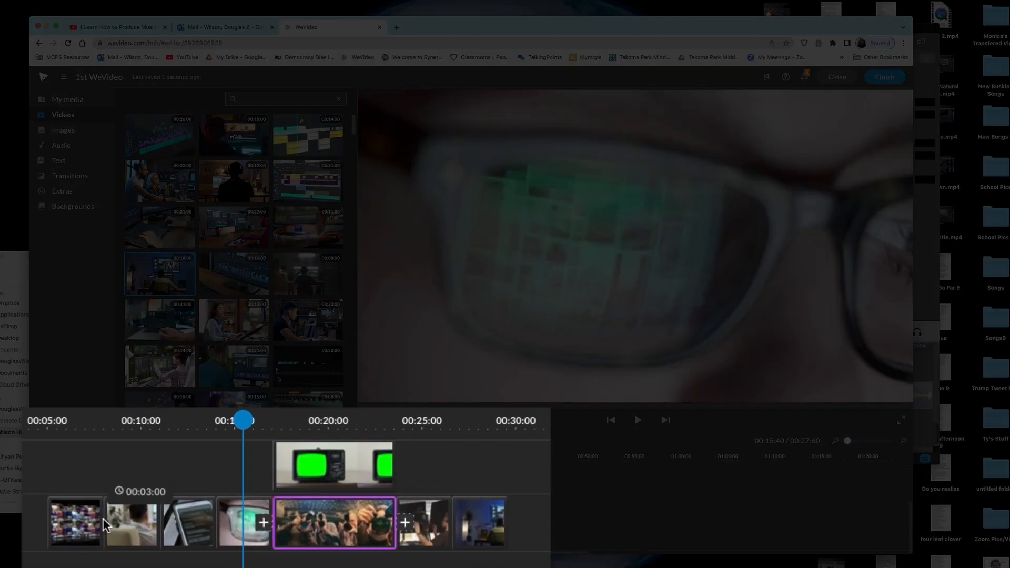
Step: Review the clips along the now roughly 29.6-second timeline, ending on the first clip
left_click(155, 519)
left_click(181, 522)
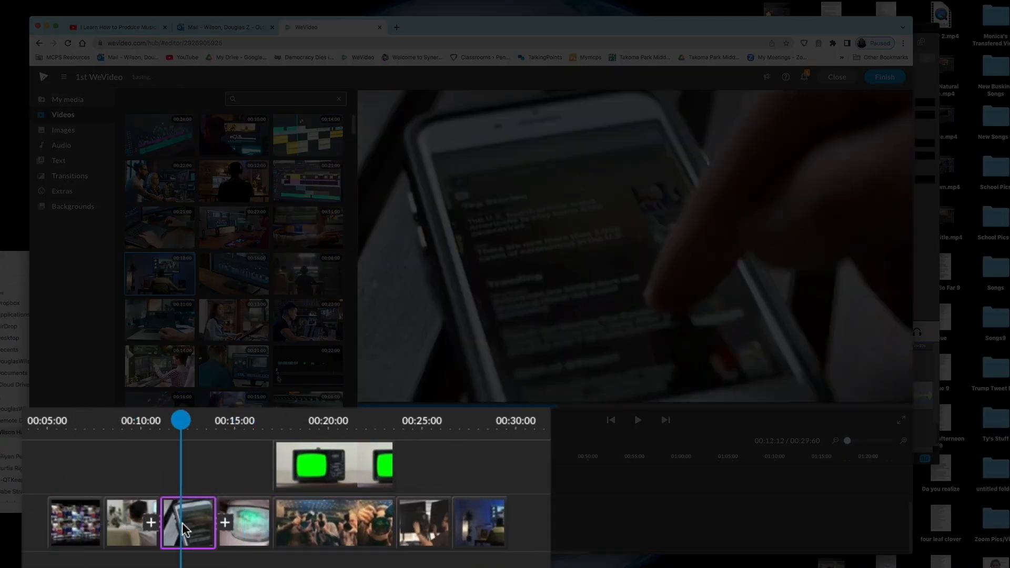
left_click(318, 477)
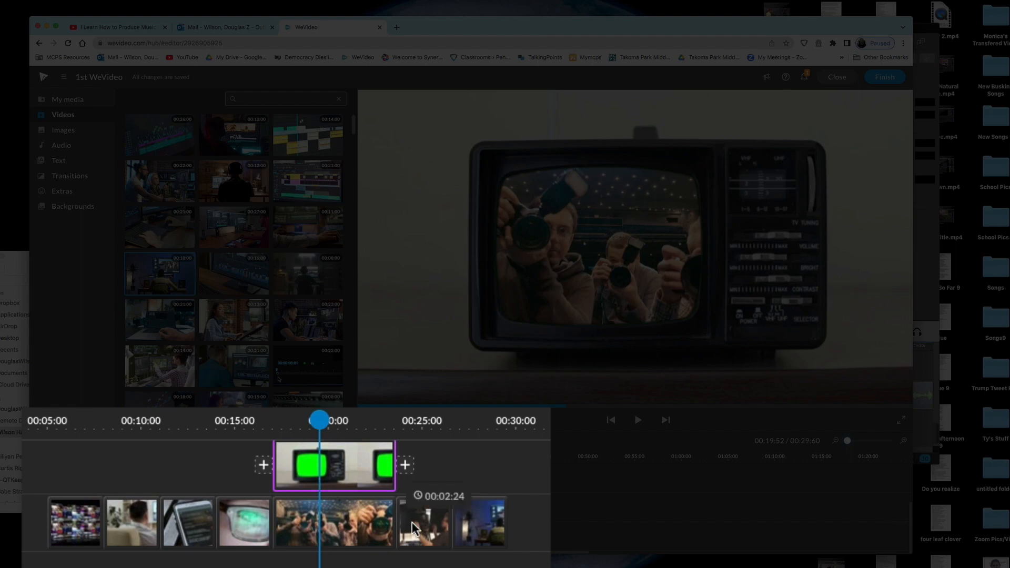
left_click(476, 528)
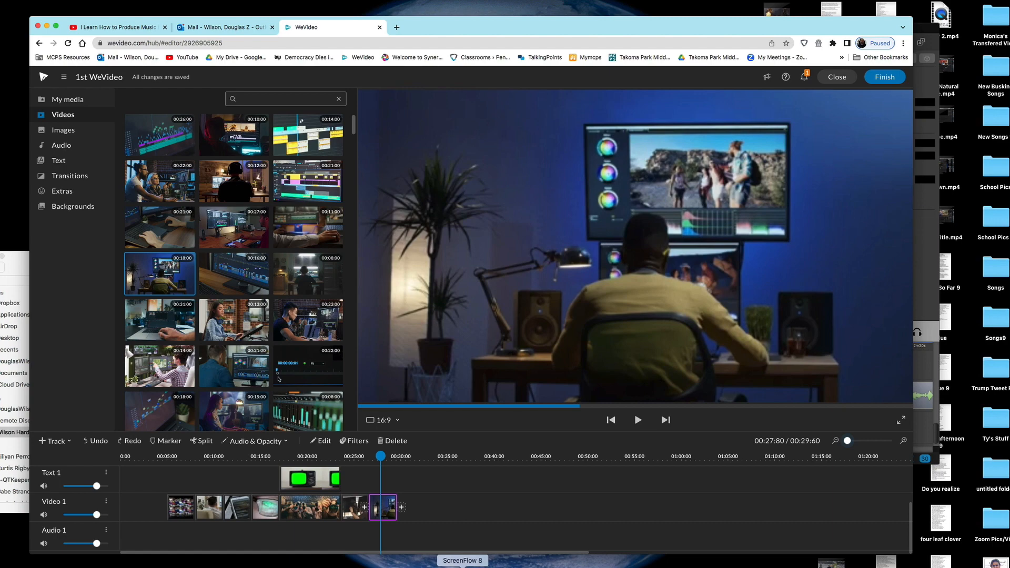
left_click(176, 502)
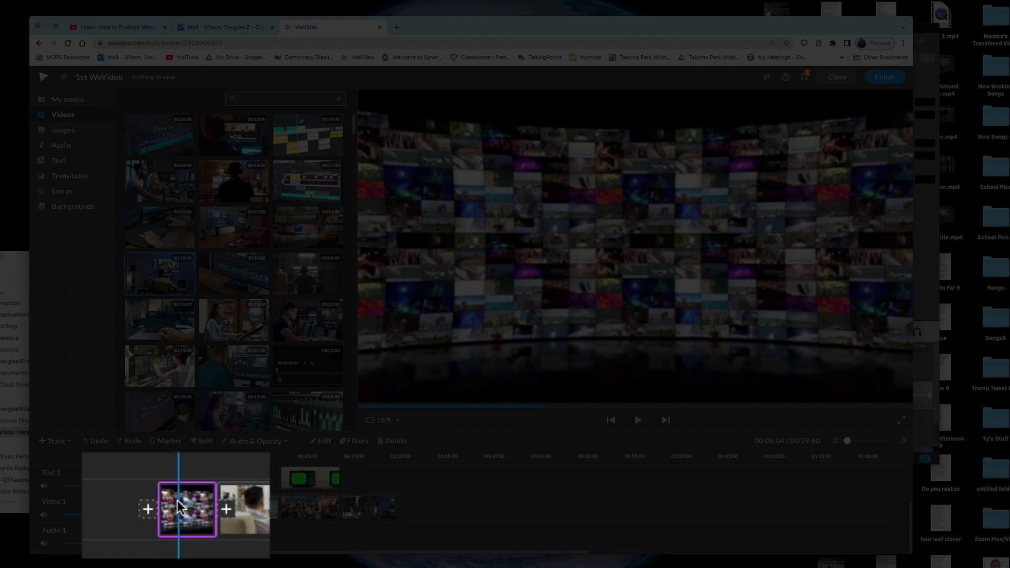
Step: Add a cross fade before the first clip and preview Slide, Wipe, Curtains, Rainbow and other transitions
left_click(148, 512)
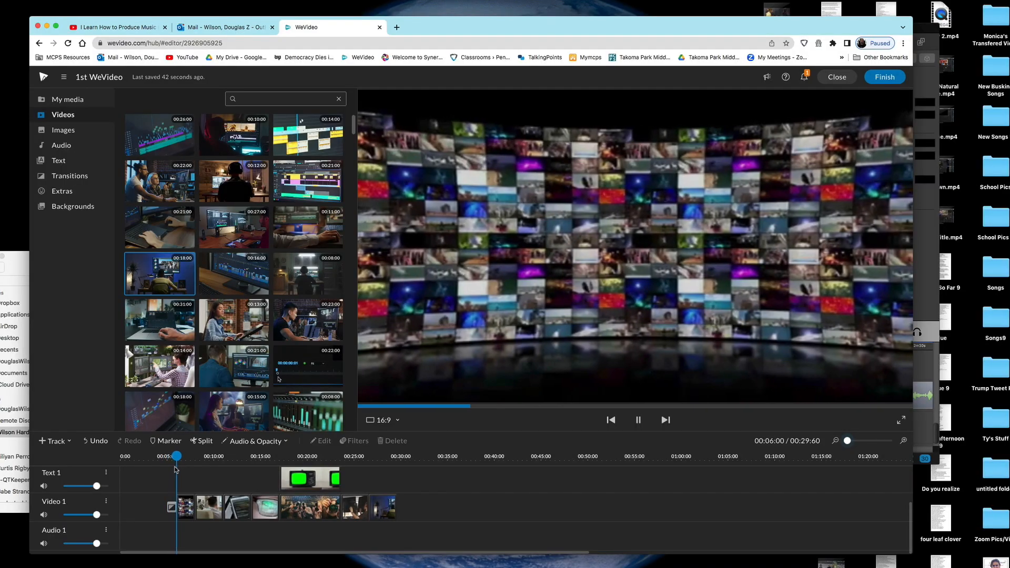
key("space")
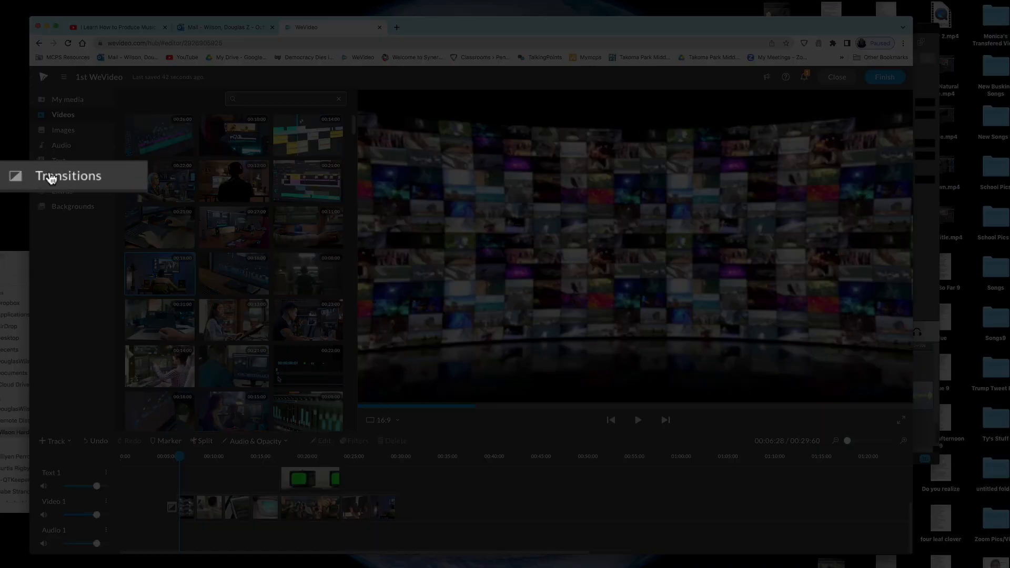
left_click(51, 179)
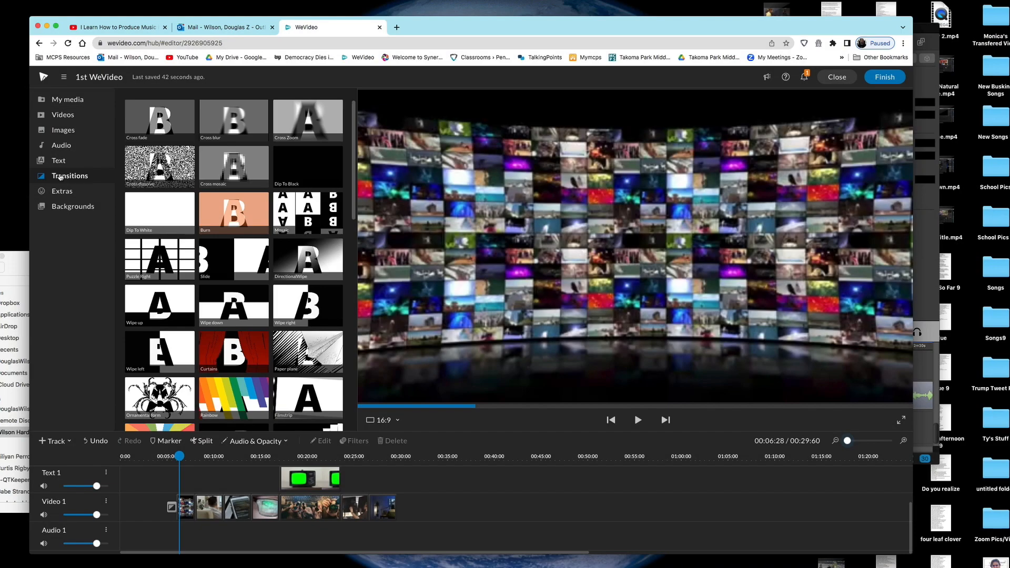
left_click(233, 258)
left_click(307, 270)
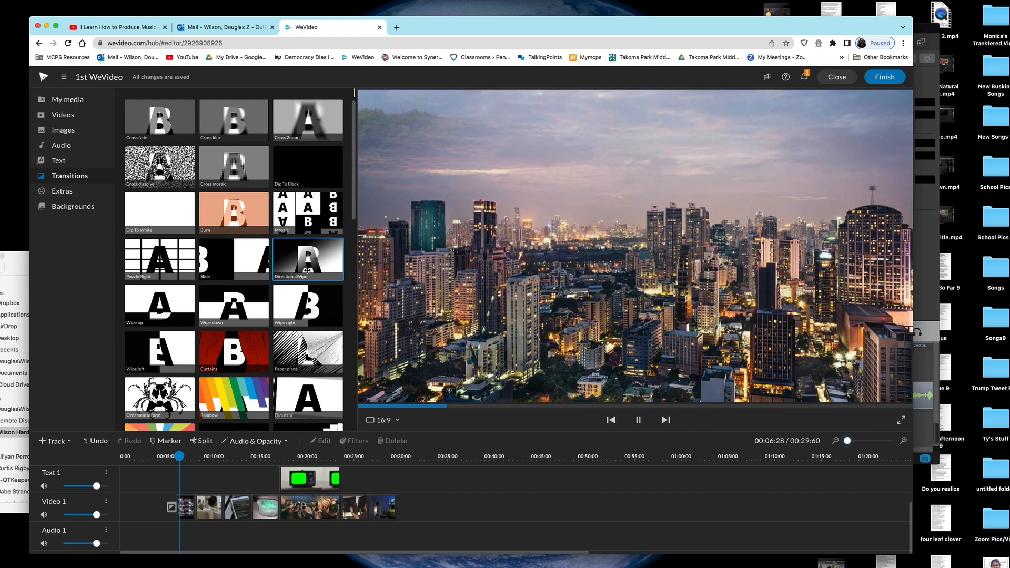
left_click(298, 308)
left_click(288, 339)
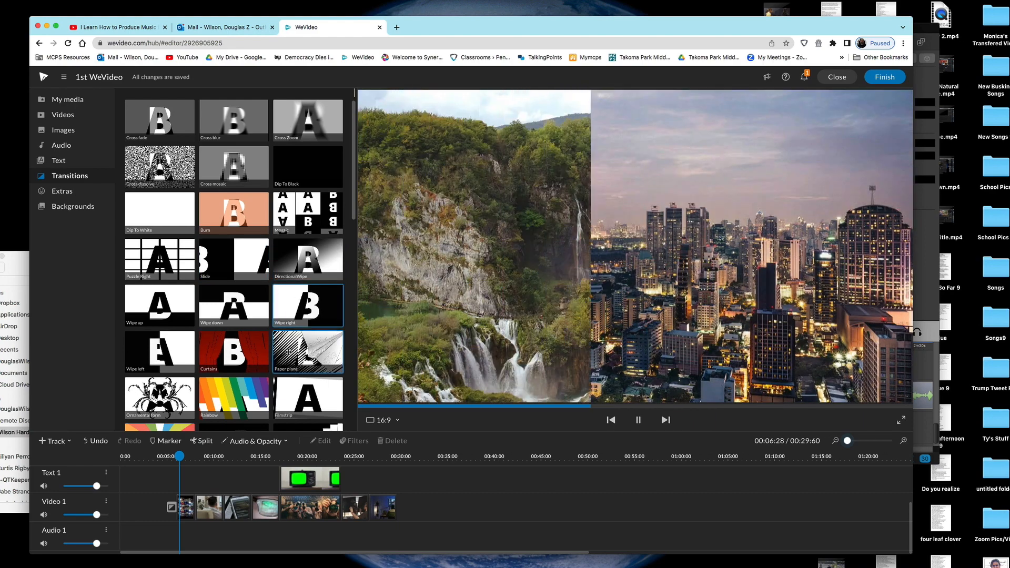
left_click(254, 354)
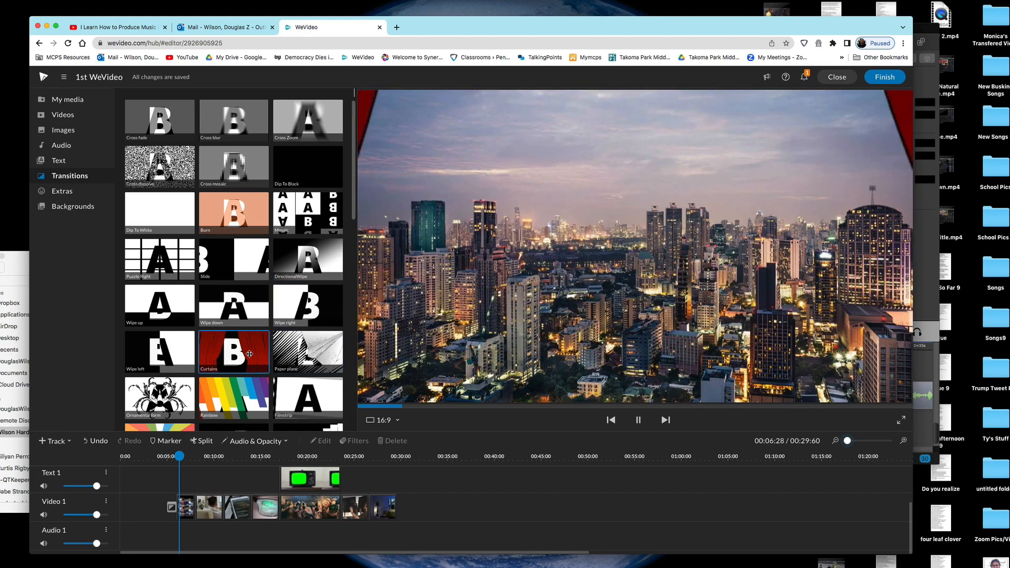
left_click(168, 354)
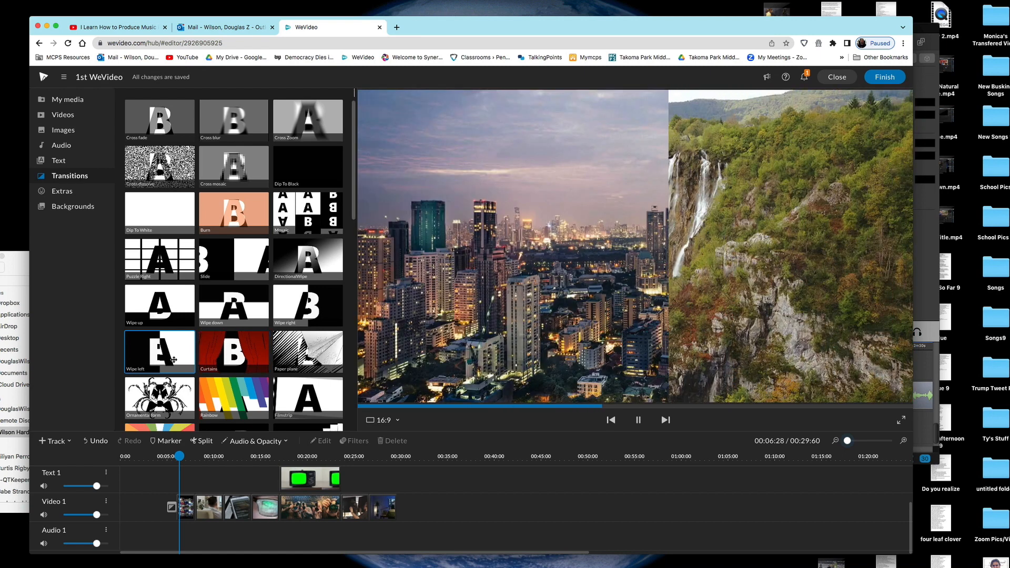
left_click(171, 393)
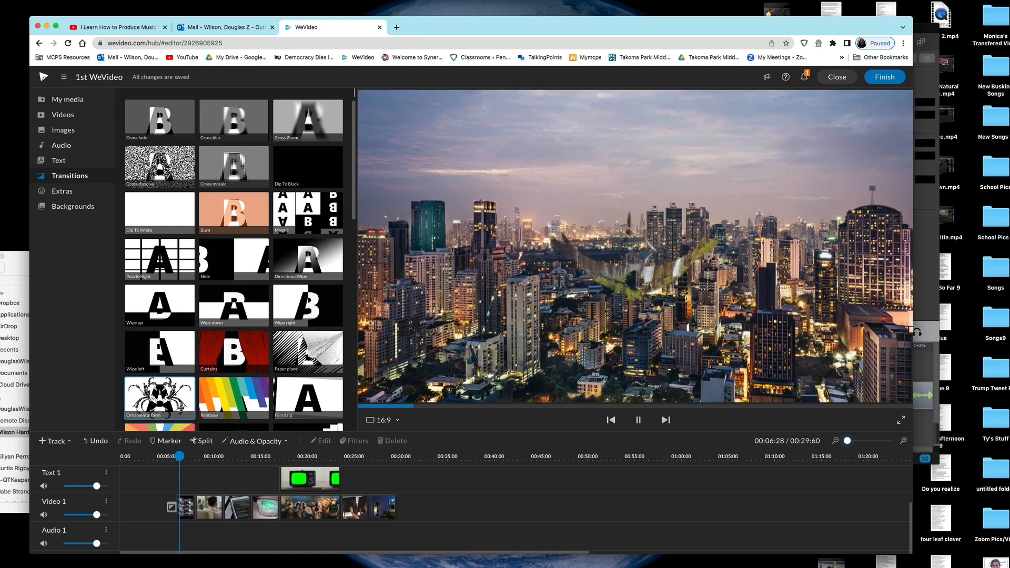
left_click(210, 404)
left_click(308, 401)
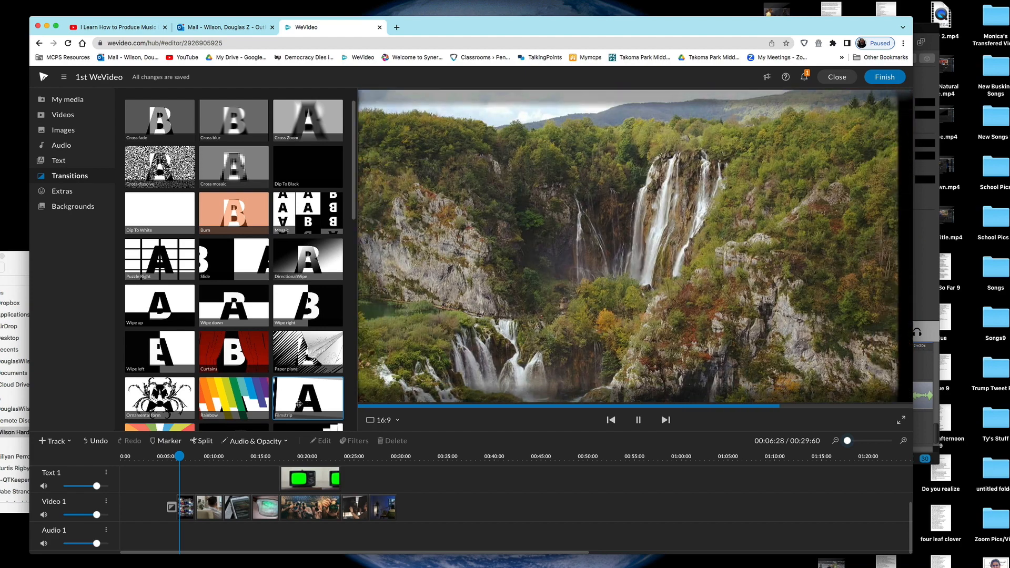
Step: Preview the 3d-tile transitions and Cross fade, then place Cross fade at the end of Video 1
scroll(286, 336, "down", 3)
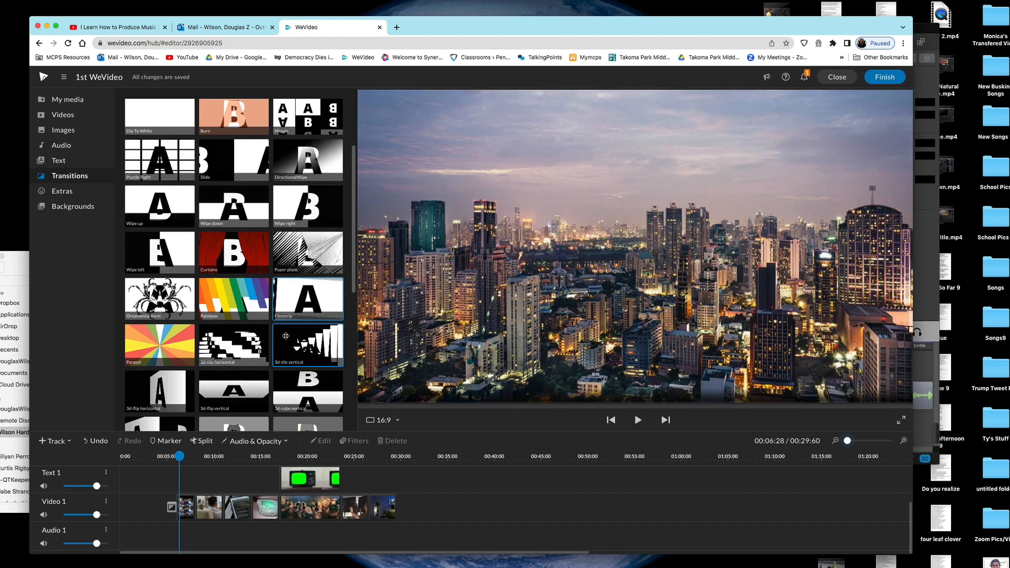
left_click(286, 340)
left_click(235, 346)
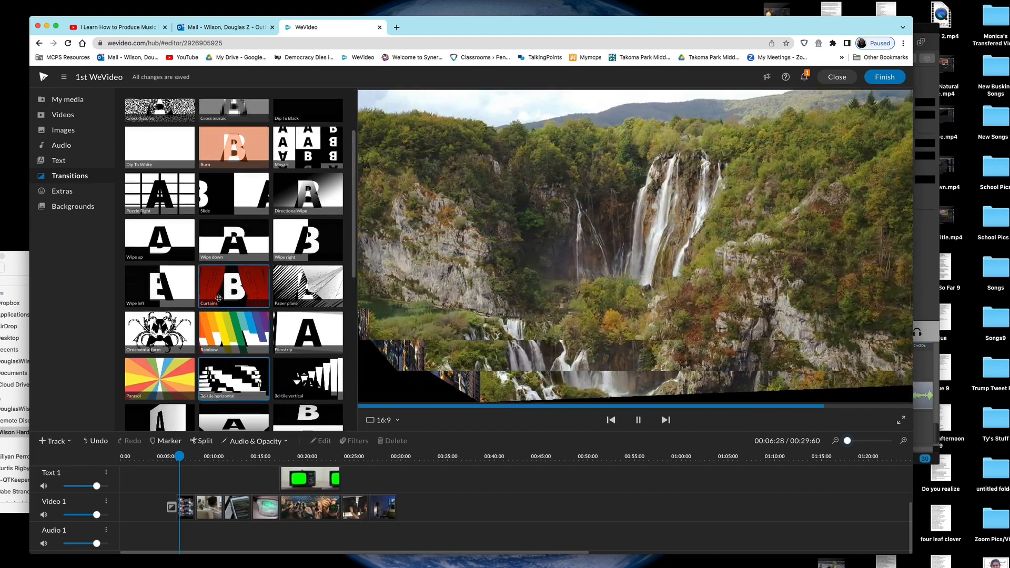
scroll(219, 301, "up", 2)
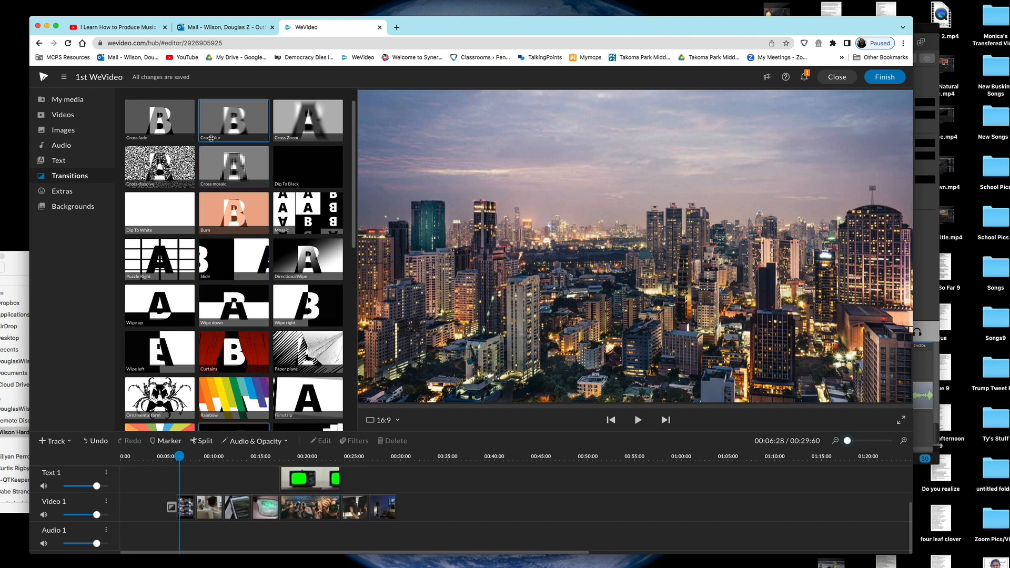
left_click(171, 127)
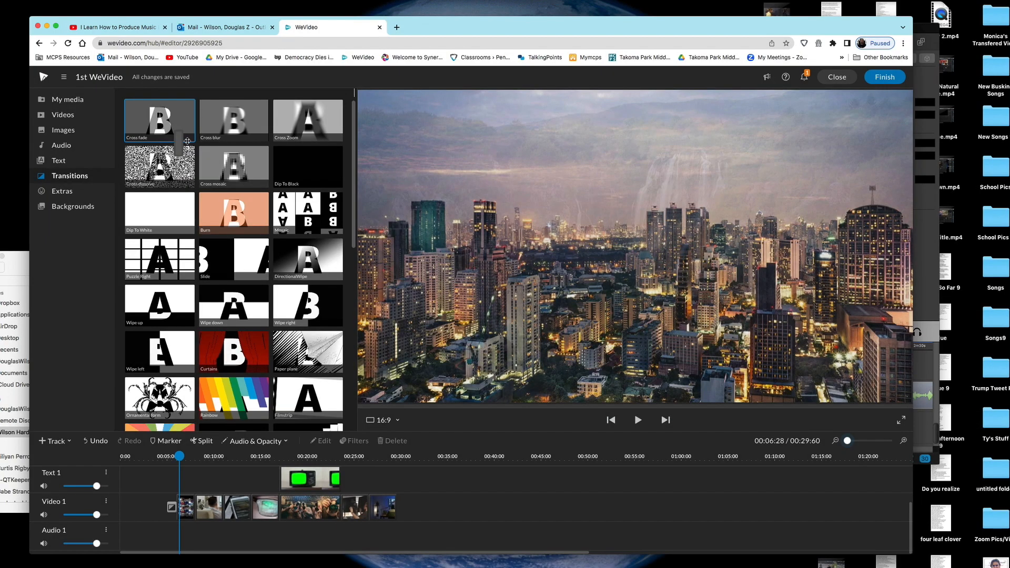
left_click_drag(187, 141, 399, 510)
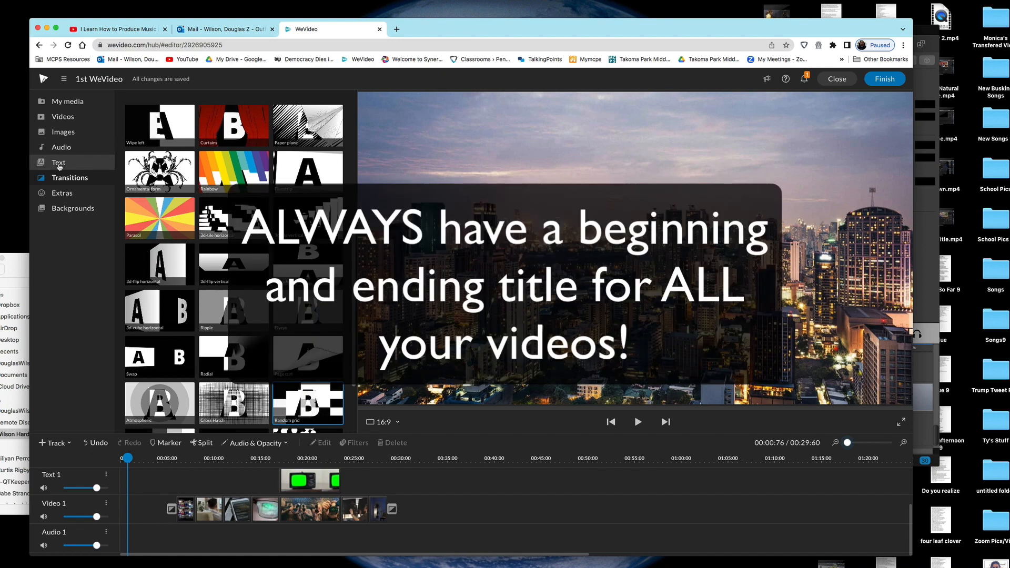
Step: Place the Badda Boom motion title from the title library at the project start
left_click(59, 167)
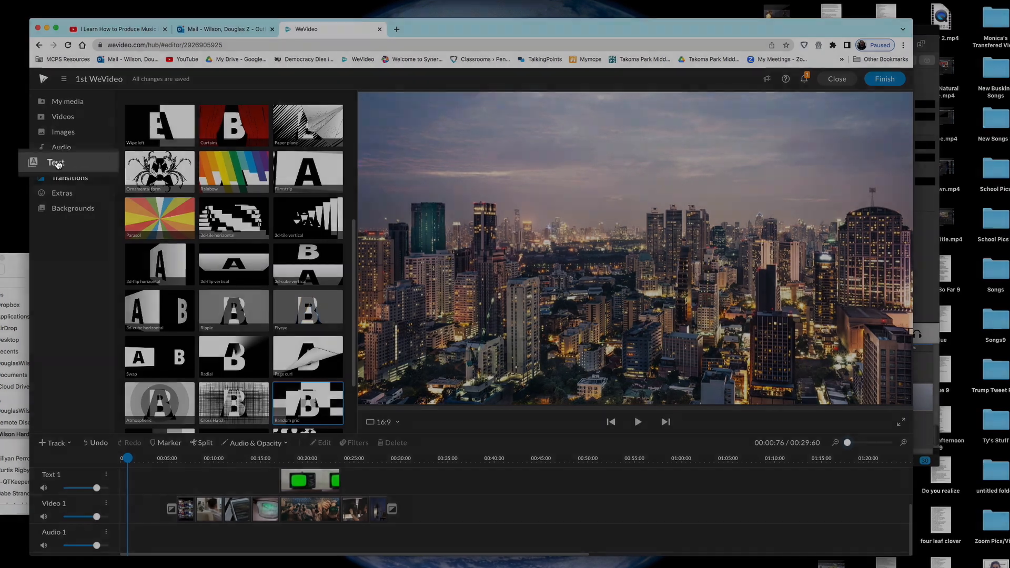
left_click(57, 163)
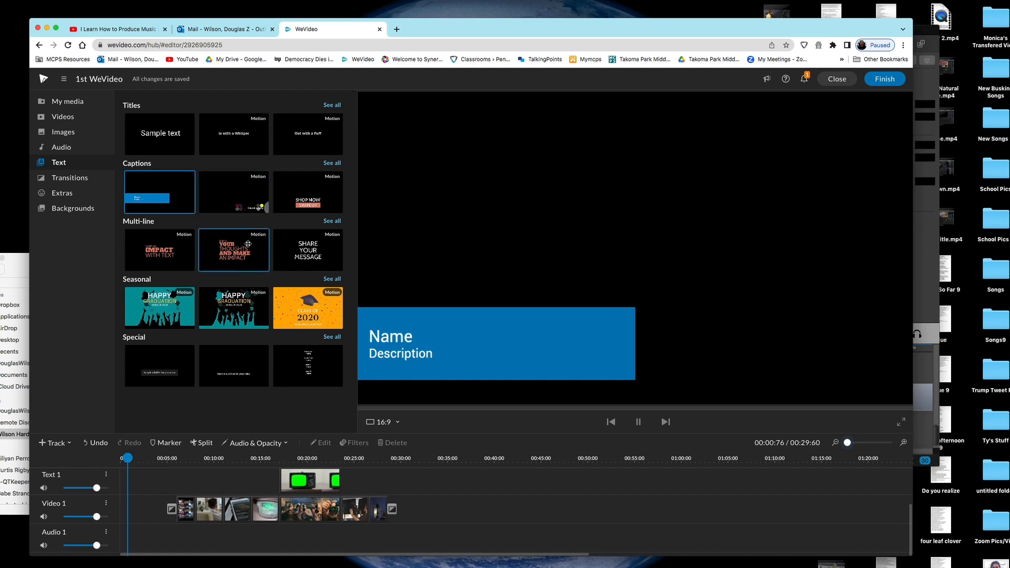
left_click(325, 108)
left_click_drag(242, 189, 127, 489)
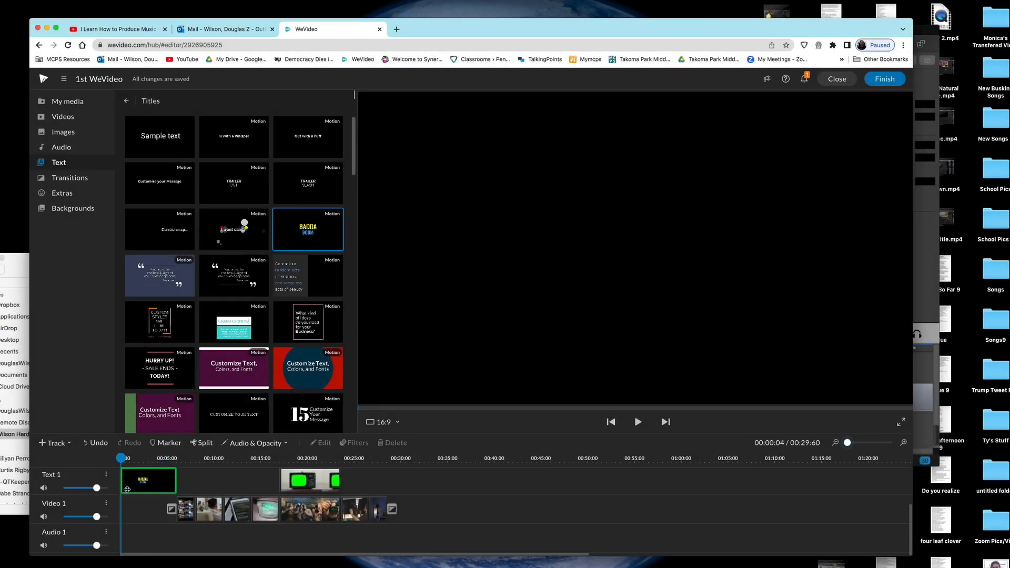
Step: Shift the video clips to follow the title, preview from about seven seconds, and move BADDA BOOM to the start
left_click(176, 476)
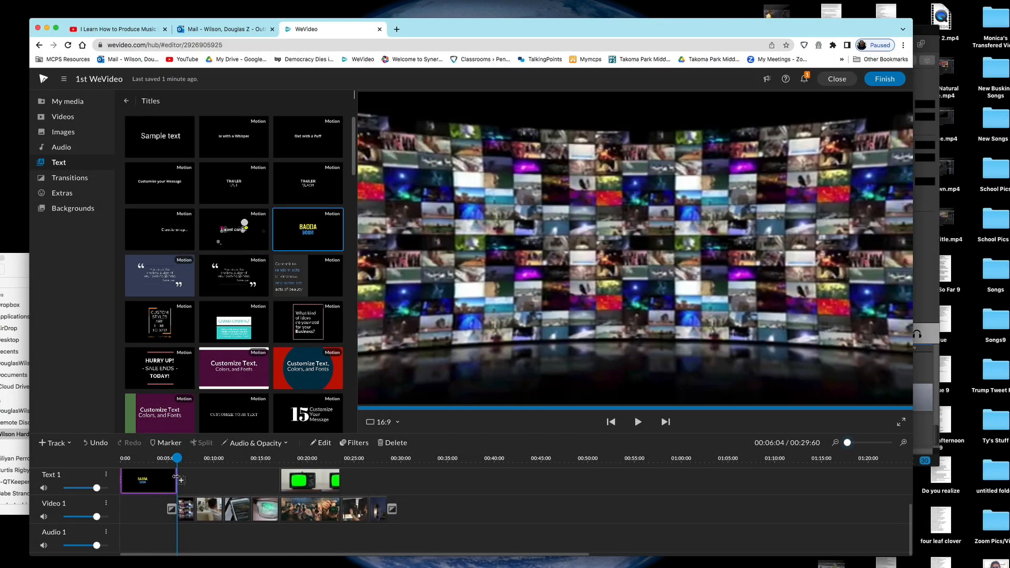
left_click(470, 497)
left_click_drag(190, 503, 162, 477)
scroll(168, 471, "up", 2)
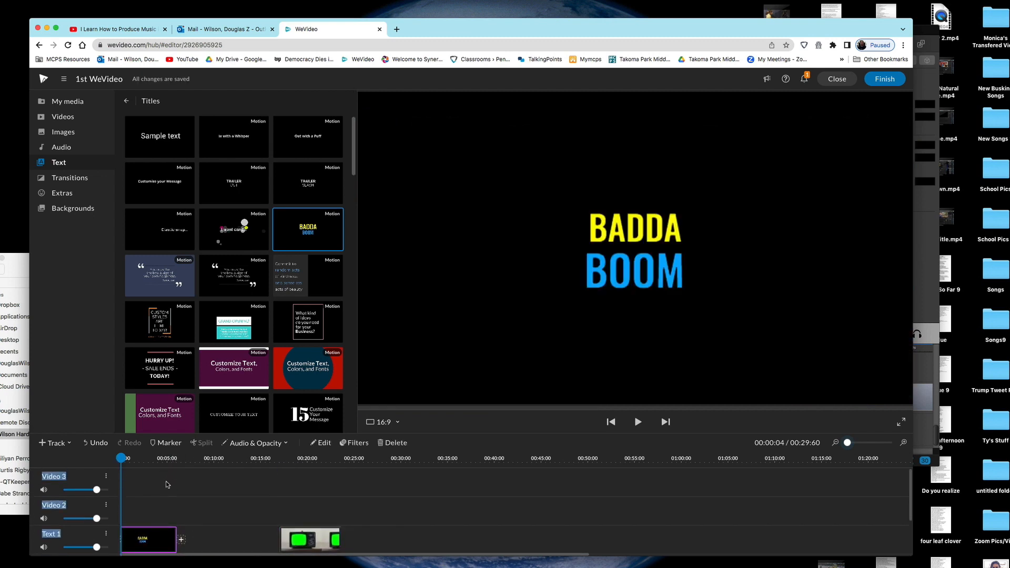
left_click(166, 481)
left_click(188, 460)
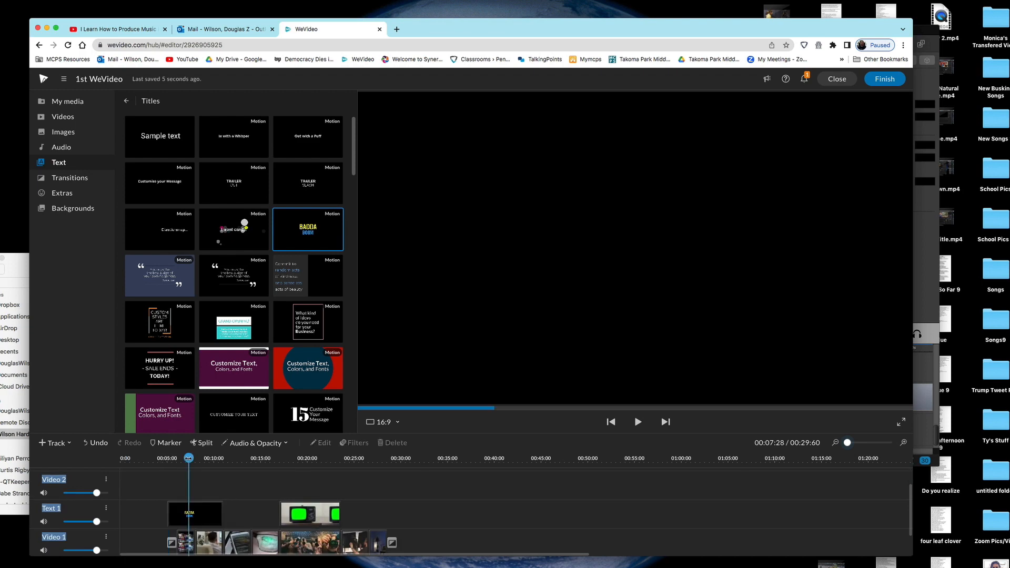
key("space")
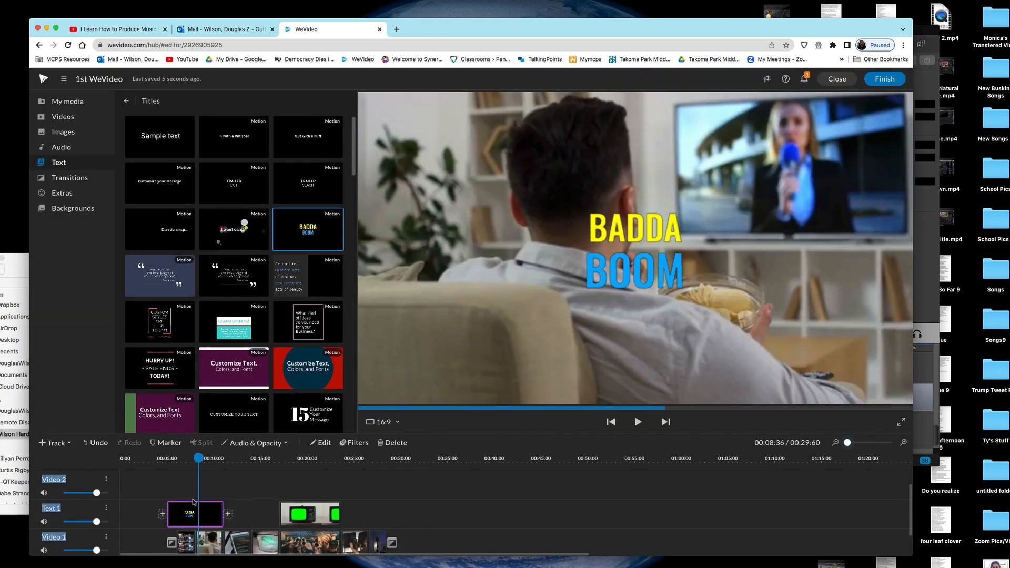
left_click_drag(195, 513, 137, 514)
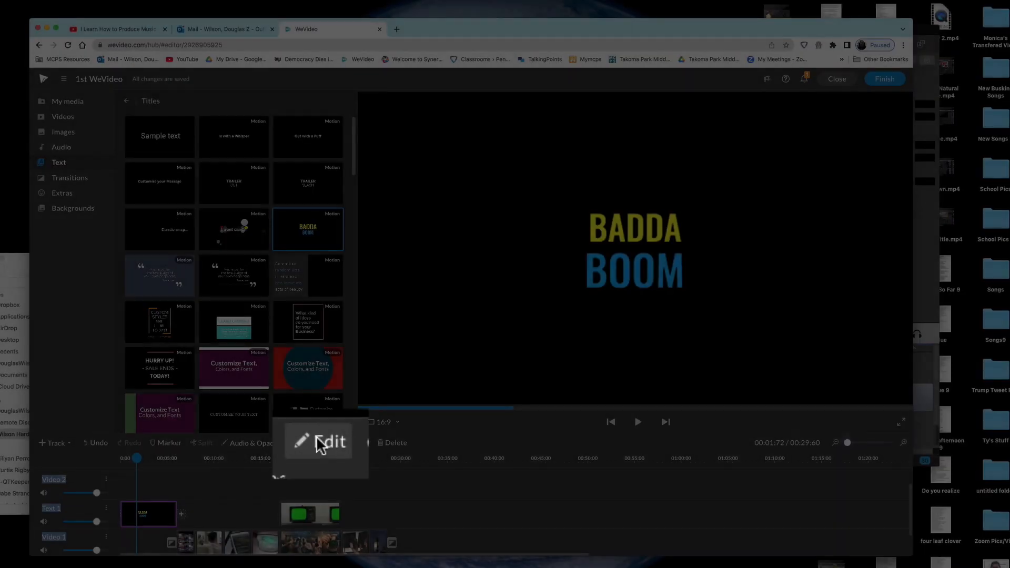
Step: Scale the BADDA BOOM title up to about 1.15
left_click(321, 443)
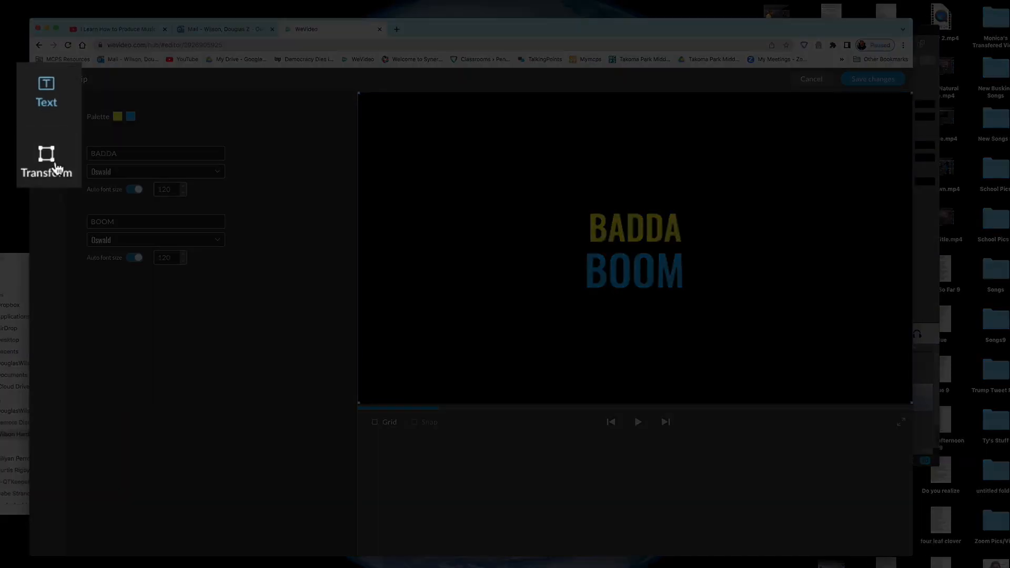
left_click(49, 143)
left_click_drag(103, 129, 107, 130)
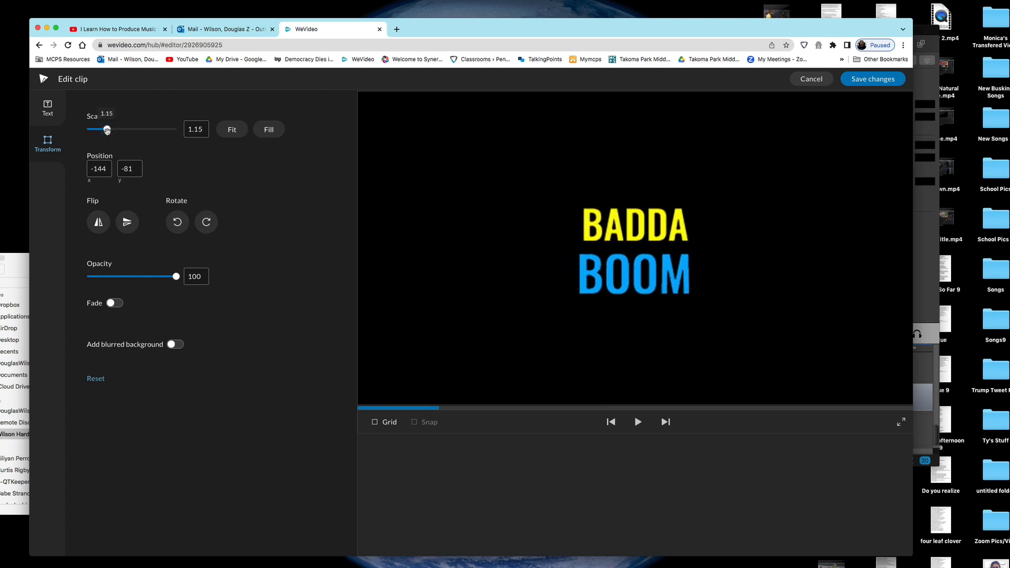
Step: Replace the title wording with 'Media and' and 'the Mind', save, and play the preview
left_click(51, 114)
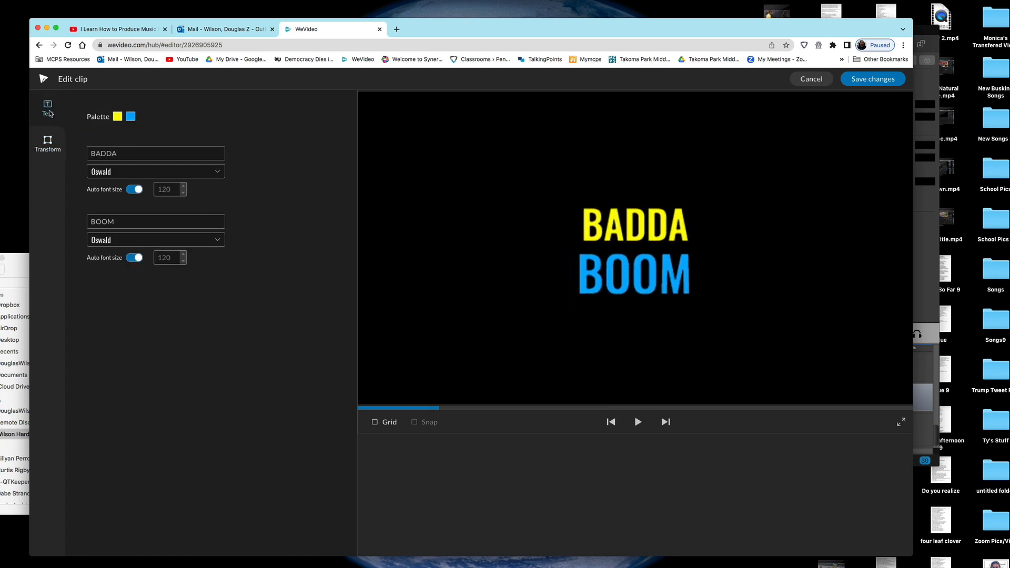
double_click(136, 152)
type("Media and")
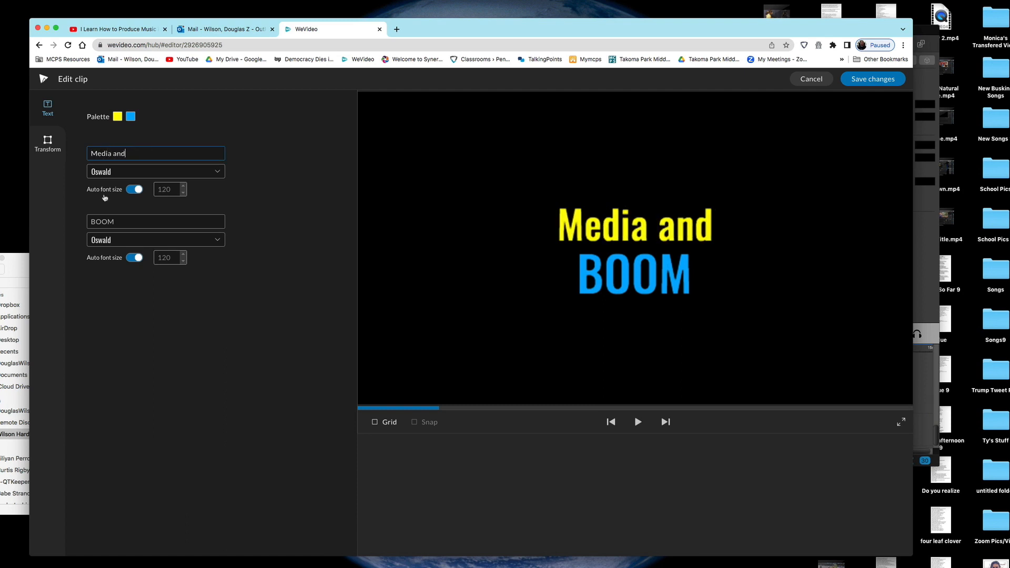
key("Tab")
type("the Mind")
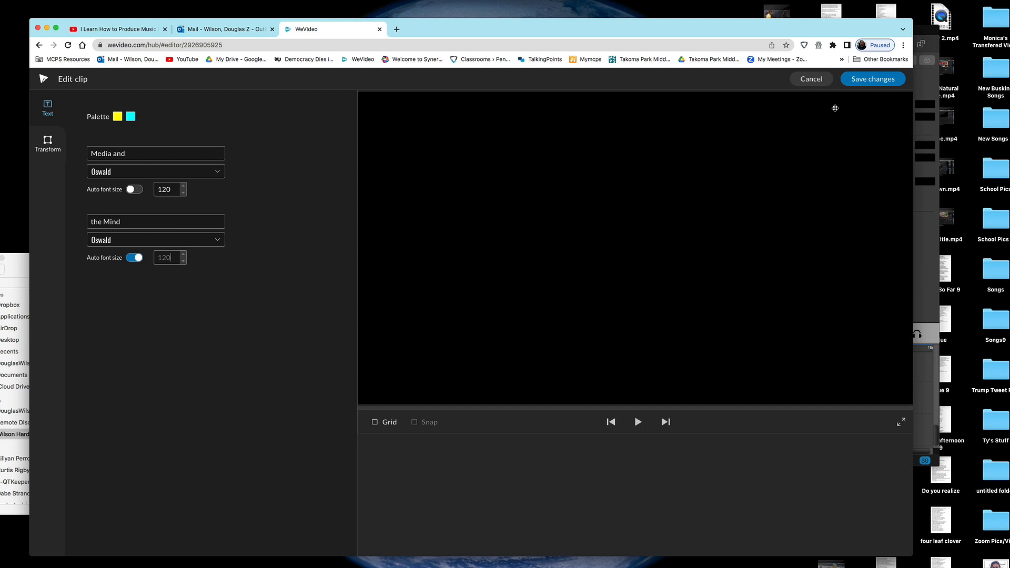
left_click(873, 80)
key("space")
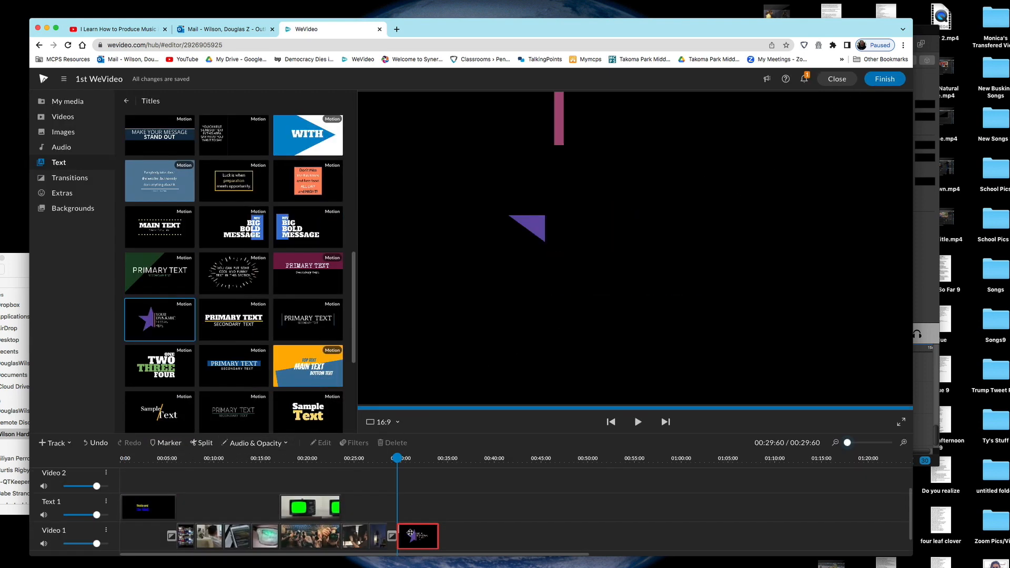
key("Delete")
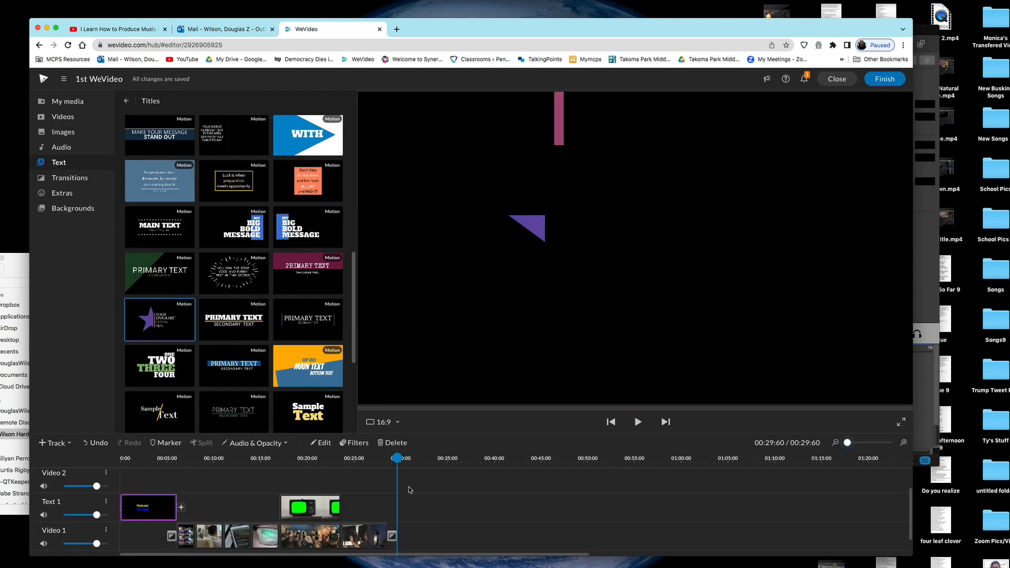
Step: Add the star motion title to Text 1 after the video clips
left_click_drag(180, 336, 413, 506)
left_click(405, 458)
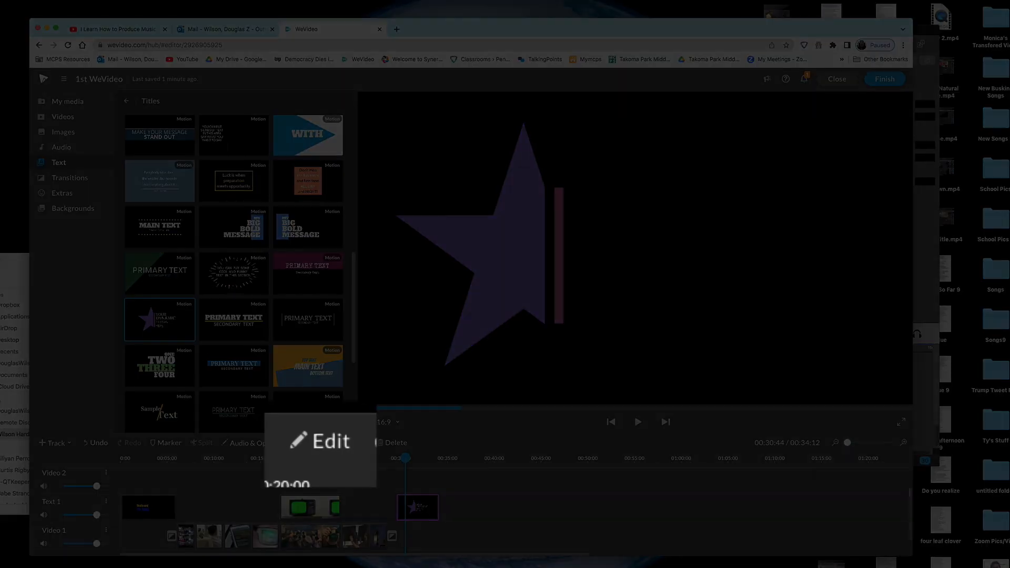
left_click_drag(405, 459, 421, 459)
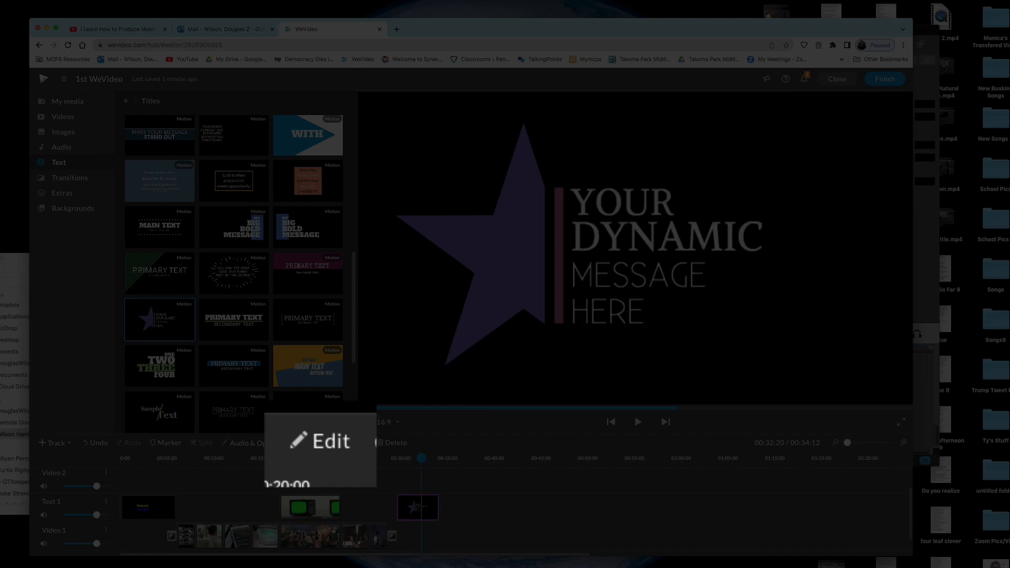
Step: Retype the star title's lines as 'Take', 'Control', 'of your', 'Media' and save
left_click(326, 437)
type("T")
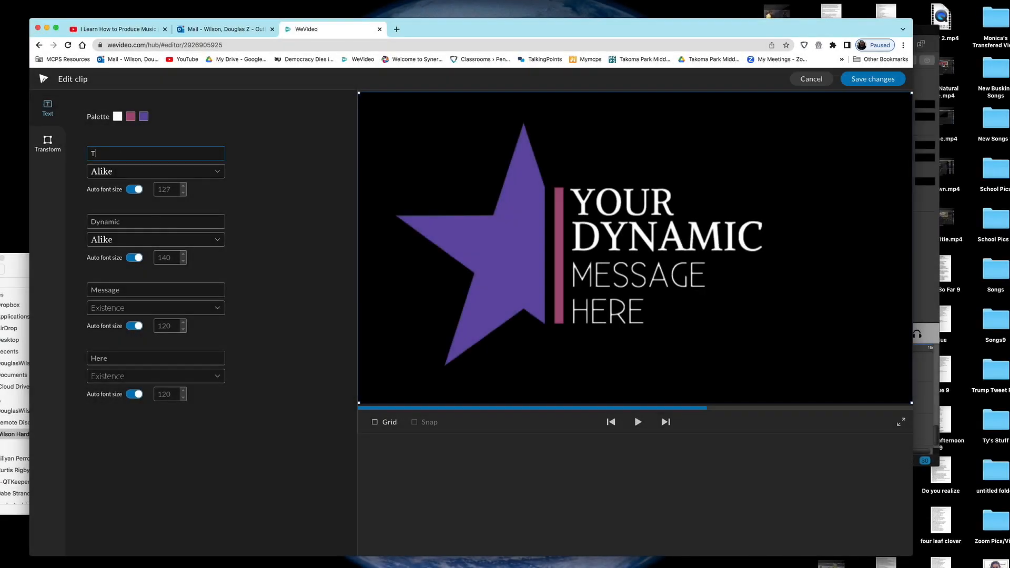
type("ake")
key("Tab")
type("Control")
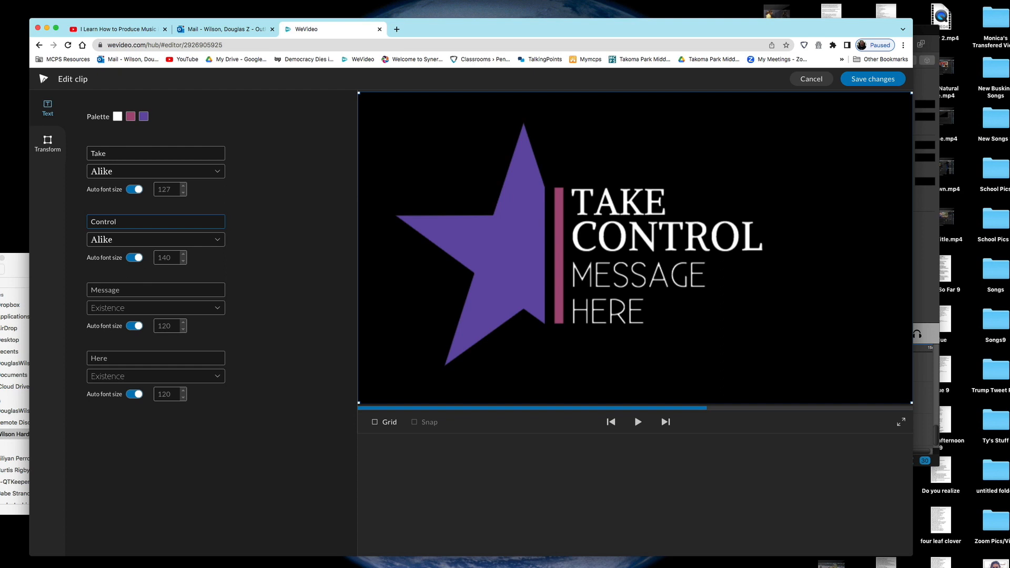
key("Tab")
type("of your")
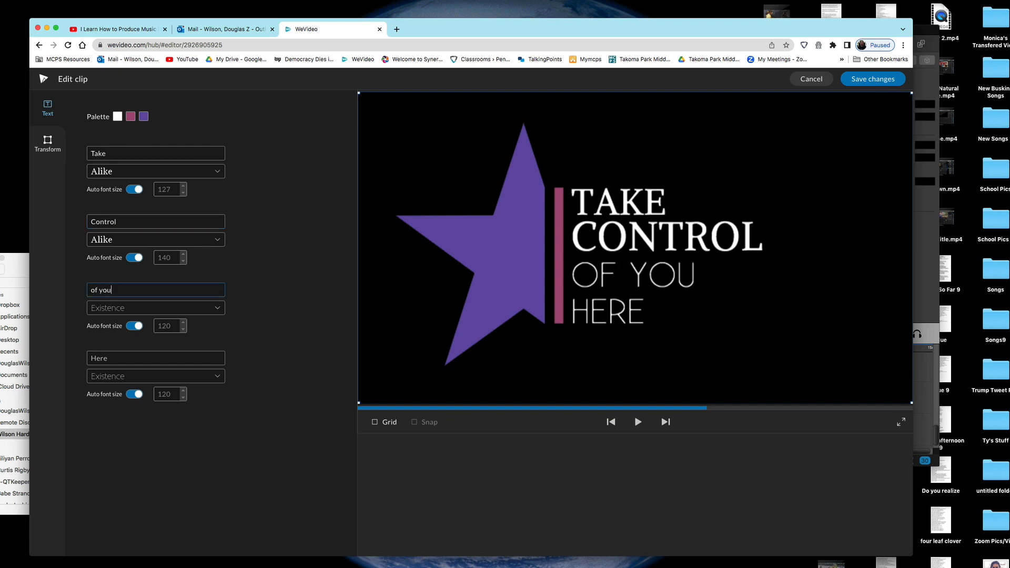
key("Tab")
type("Media")
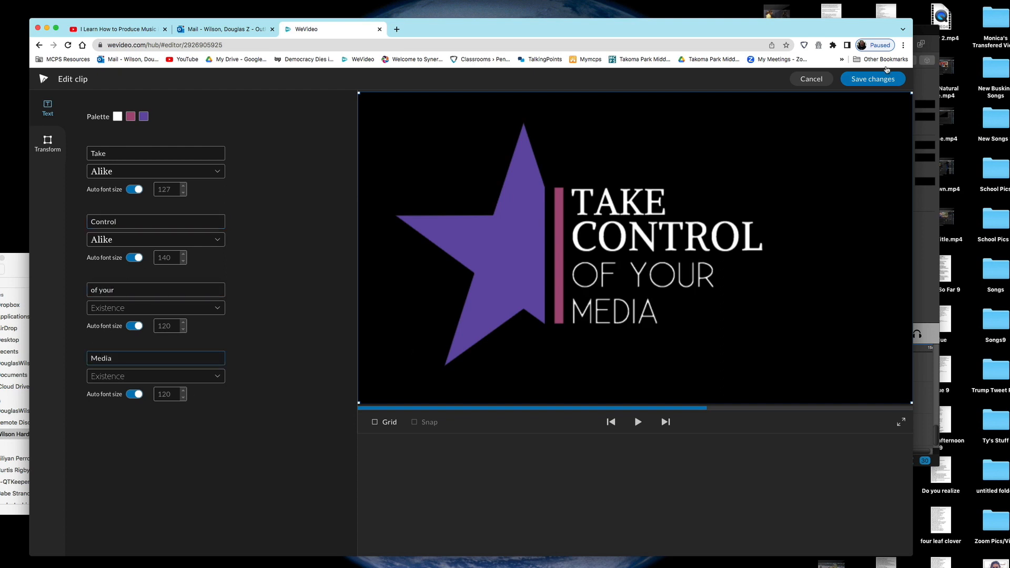
left_click(872, 79)
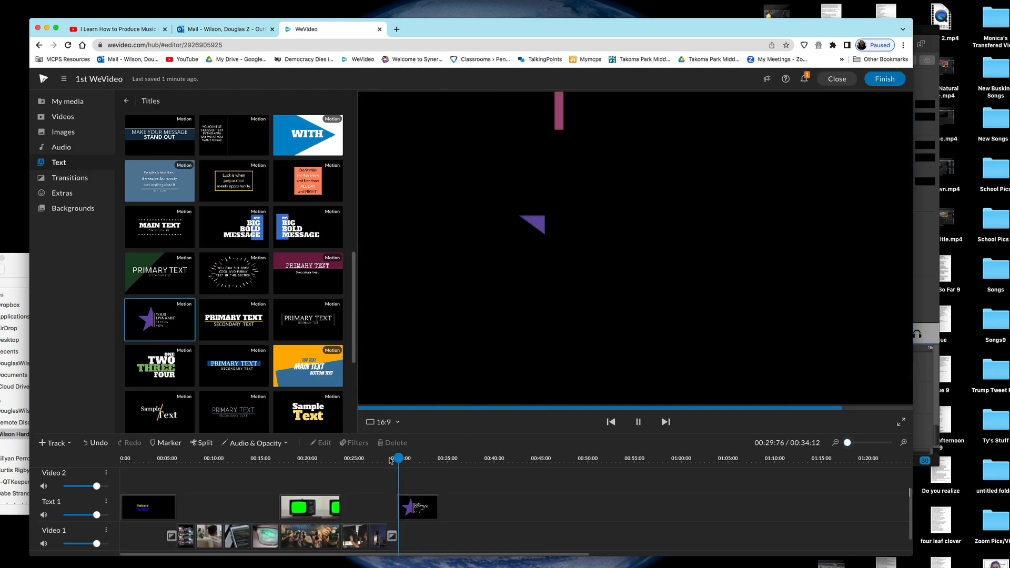
left_click(150, 462)
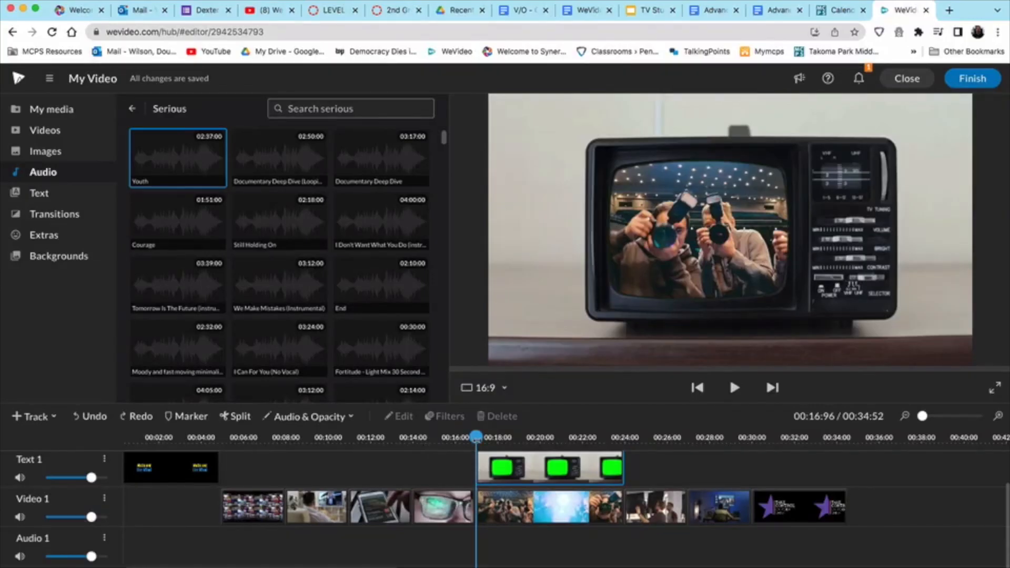
left_click_drag(476, 436, 345, 438)
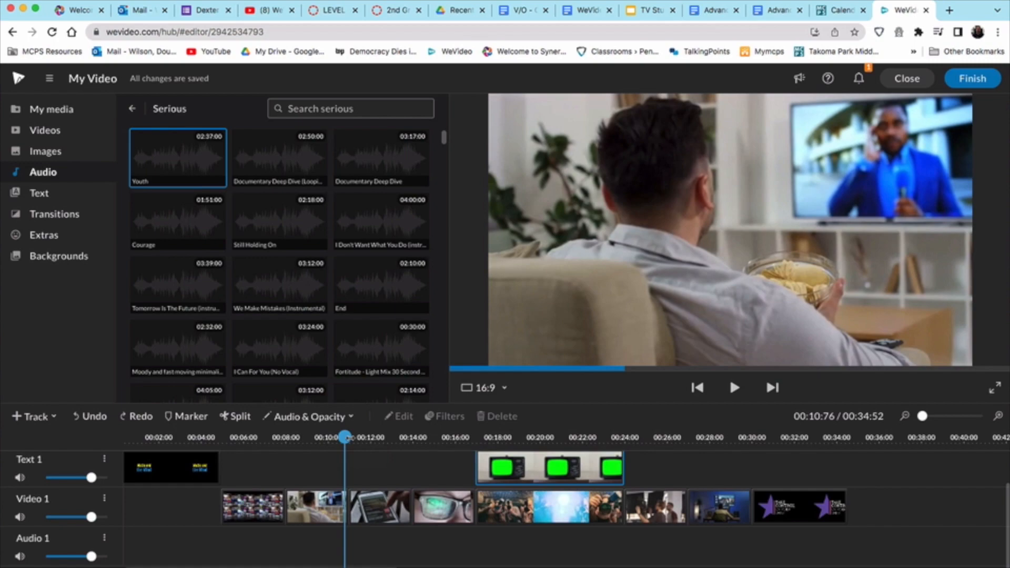
Step: Browse the stock music library and preview the 'Epic New World Short Version' track
left_click(42, 173)
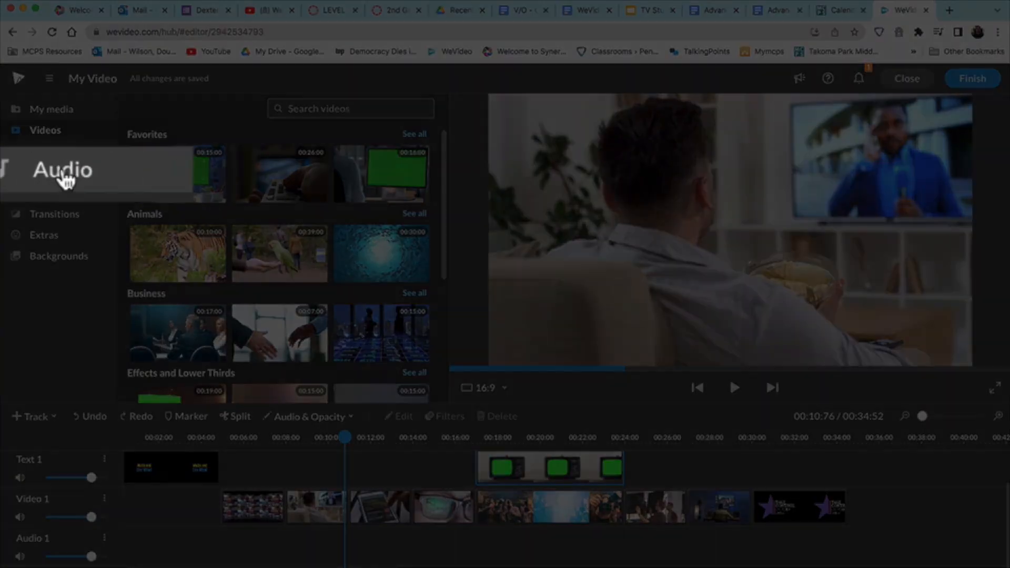
scroll(139, 210, "down", 5)
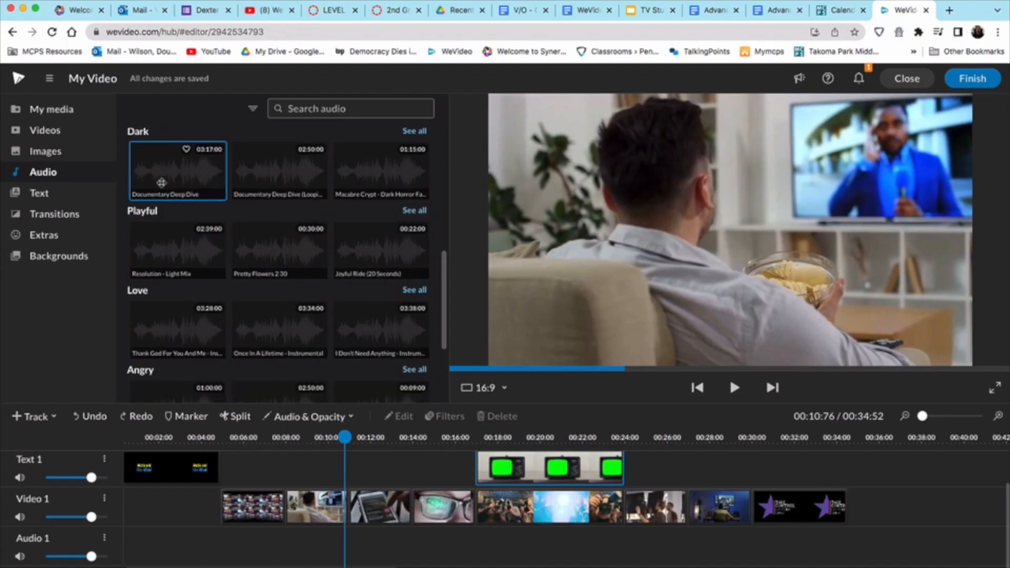
scroll(140, 213, "up", 2)
scroll(139, 213, "up", 5)
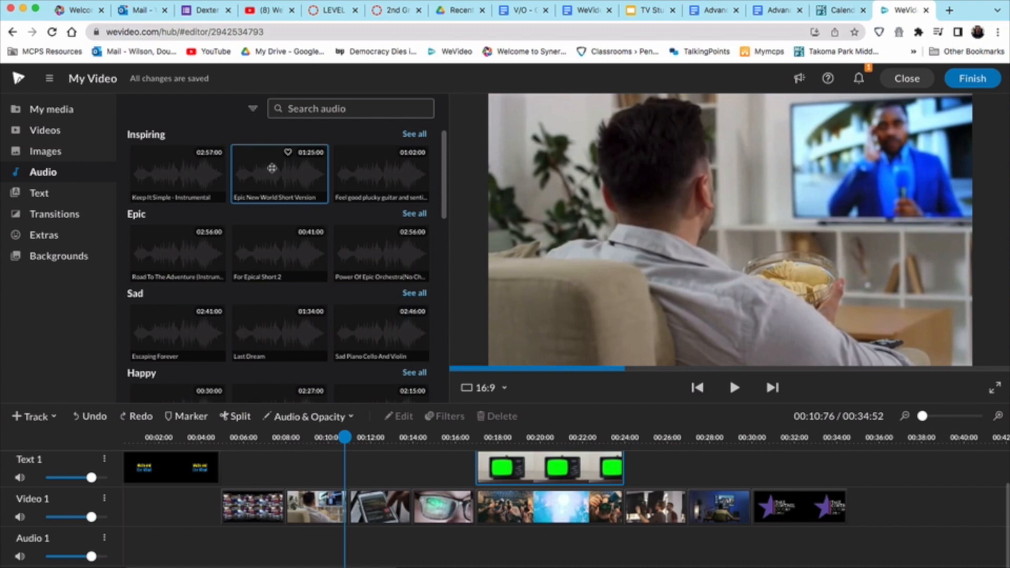
left_click(272, 168)
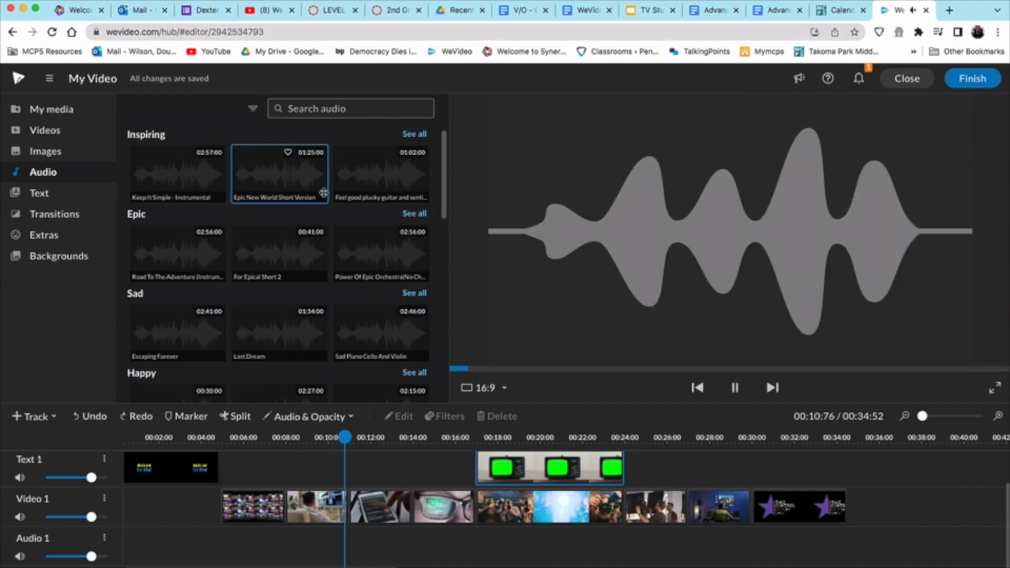
left_click(735, 388)
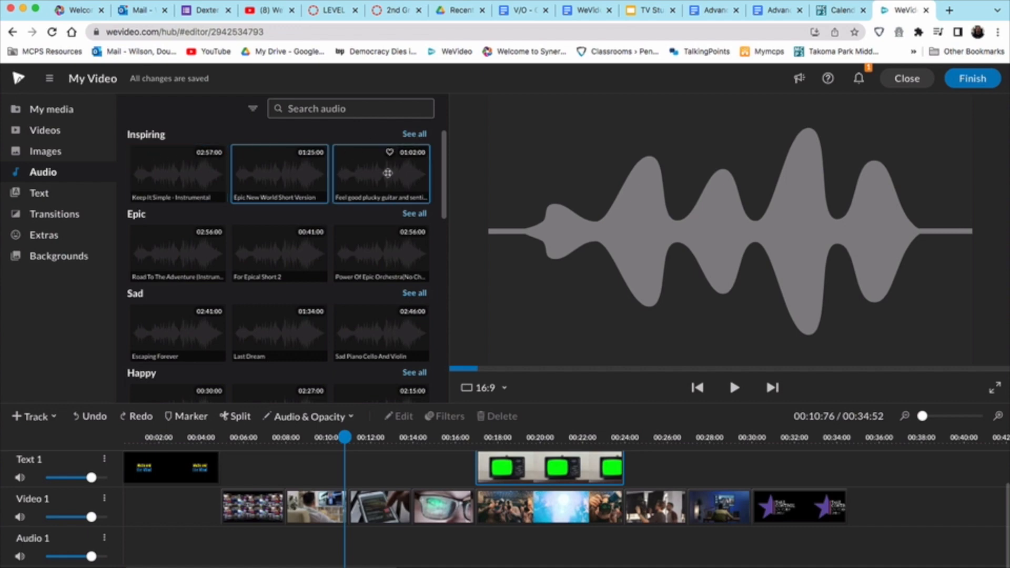
Step: Look through the Inspiring music category, then open the Serious category
left_click(414, 134)
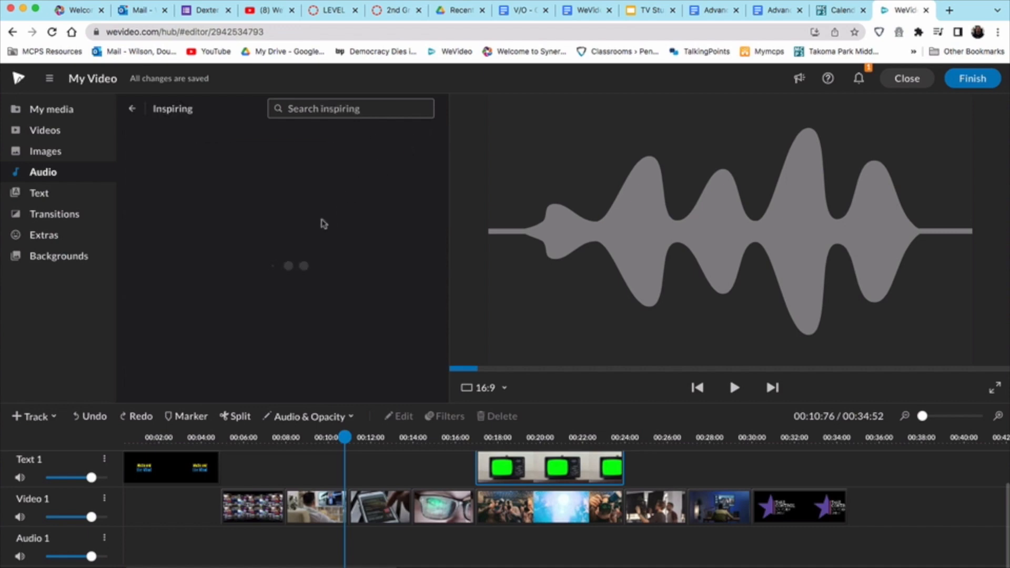
scroll(295, 225, "down", 1)
scroll(309, 224, "down", 5)
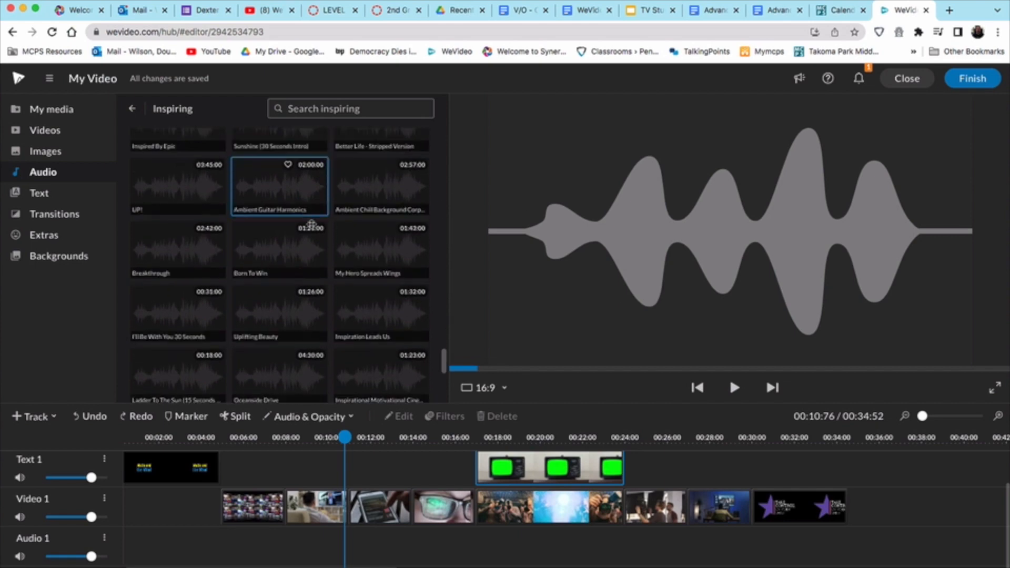
scroll(312, 224, "up", 15)
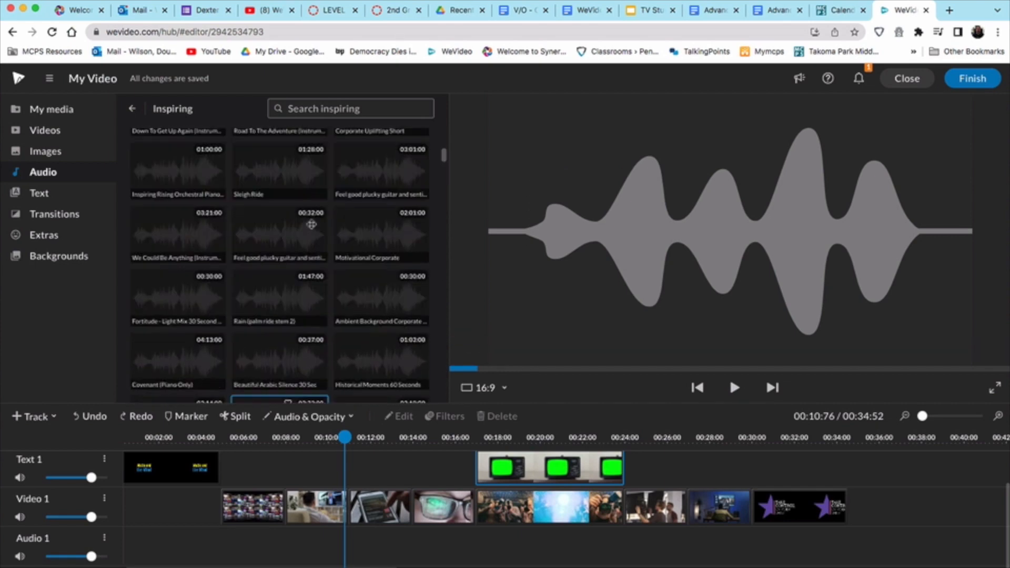
left_click(133, 110)
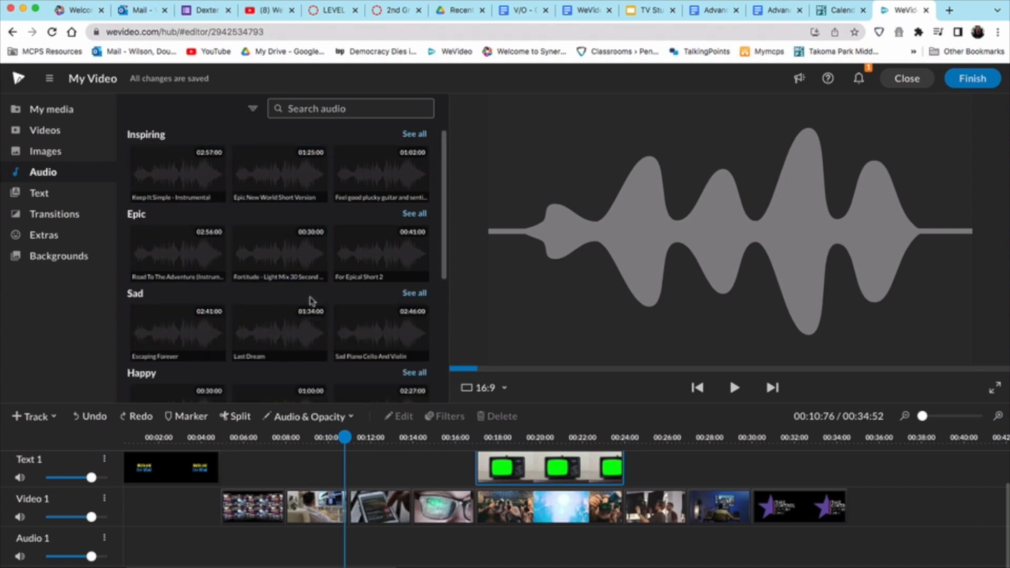
scroll(311, 301, "down", 10)
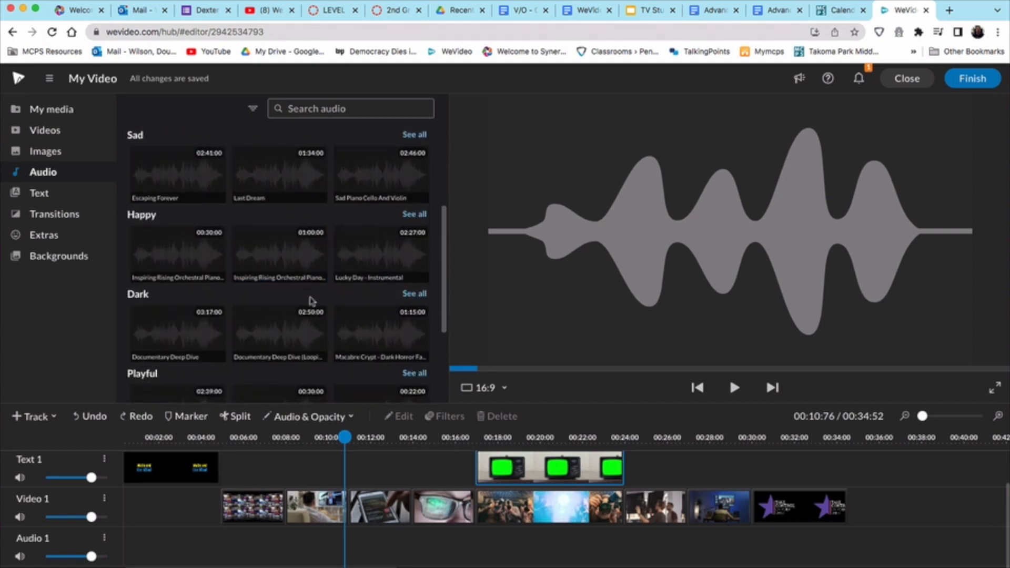
scroll(310, 298, "down", 5)
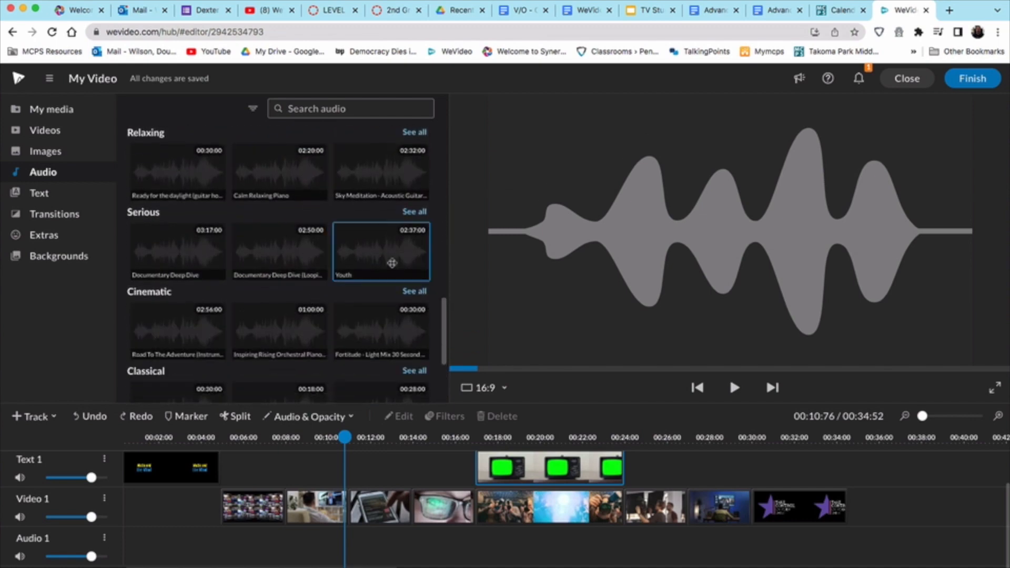
left_click(412, 215)
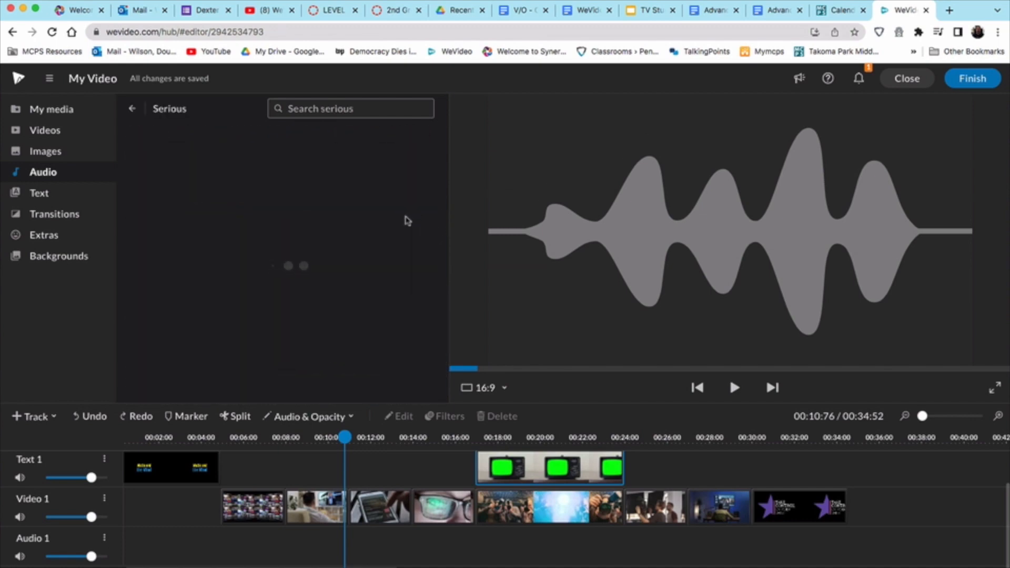
Step: Search 'funny', preview 'Mystery Inspection', and return to the Serious category
left_click(269, 105)
type("funny")
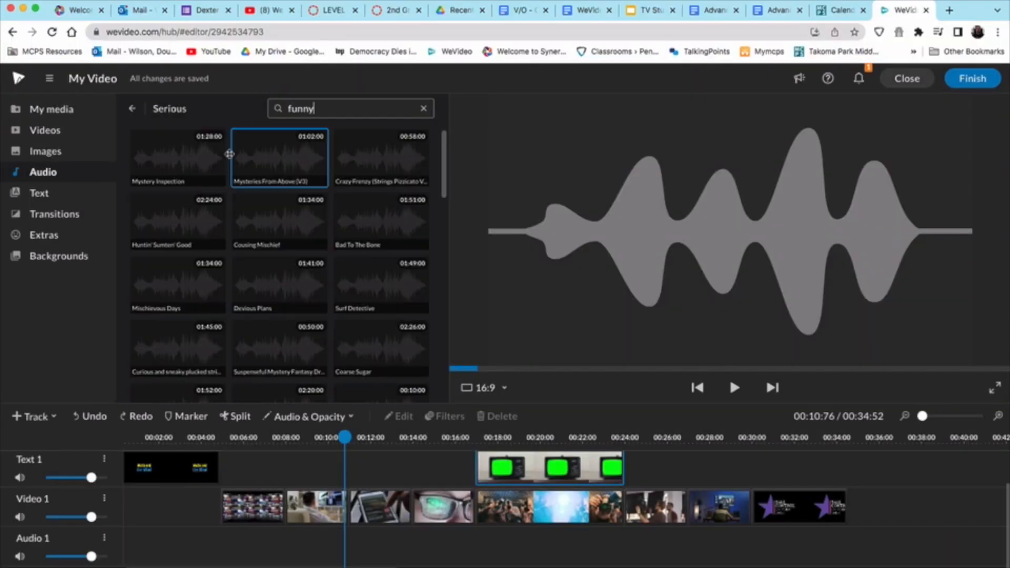
left_click(182, 163)
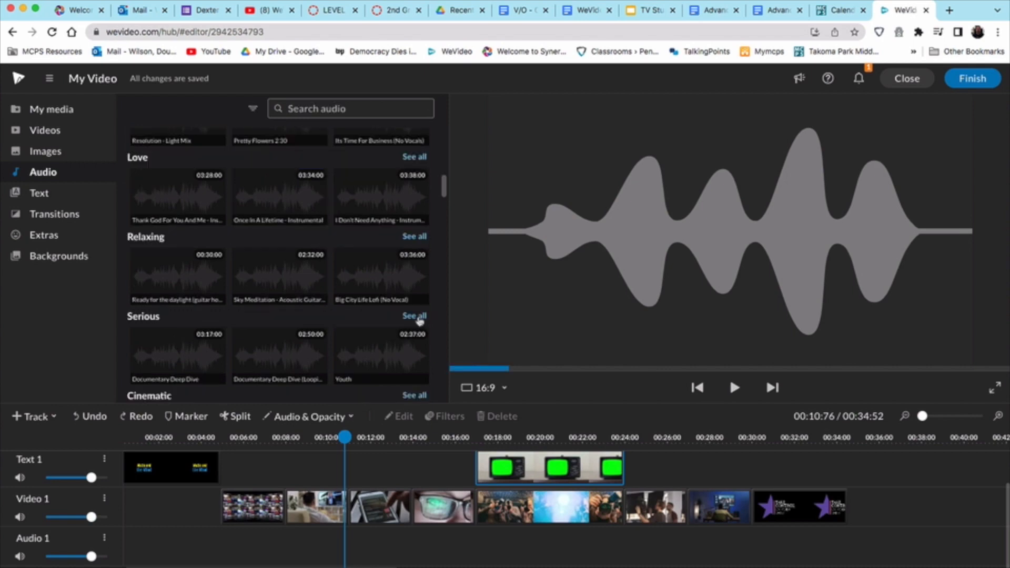
left_click(418, 318)
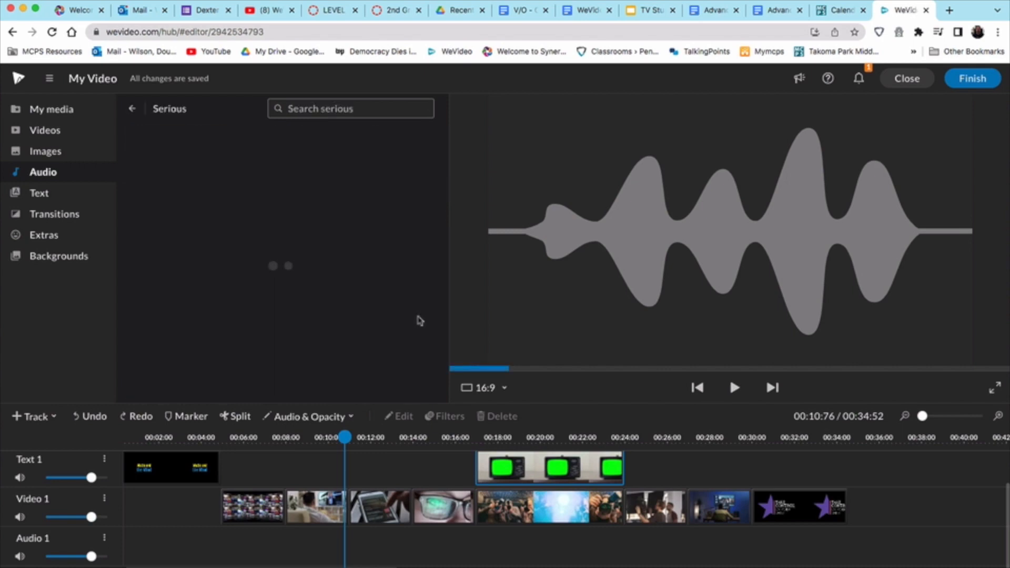
Step: Try 'I Don't Want What You Do' on Audio 1, discard it, and lay down 'Youth' instead
left_click_drag(404, 228, 145, 540)
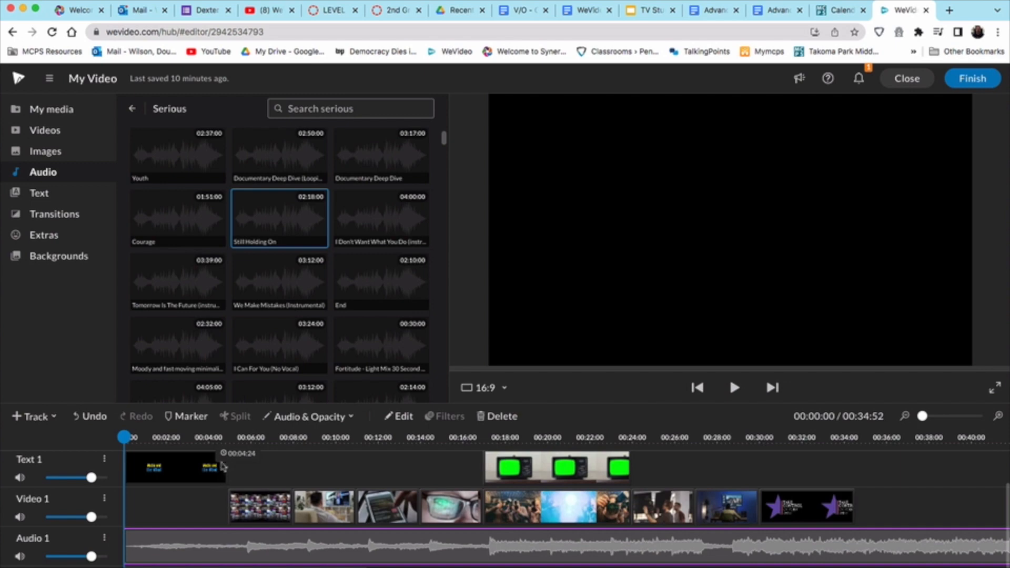
key("Delete")
left_click(384, 216)
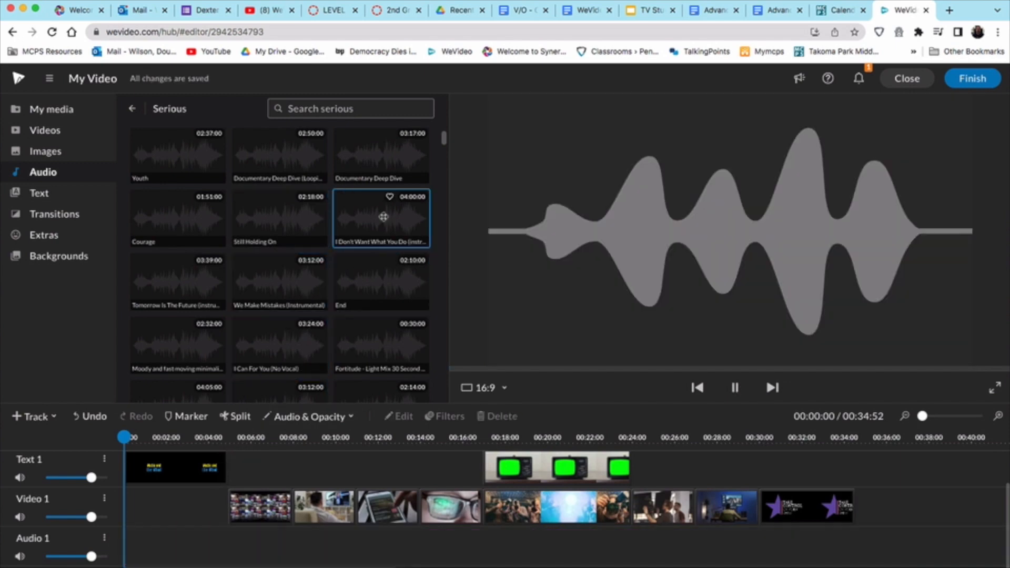
left_click_drag(367, 221, 138, 553)
key("Delete")
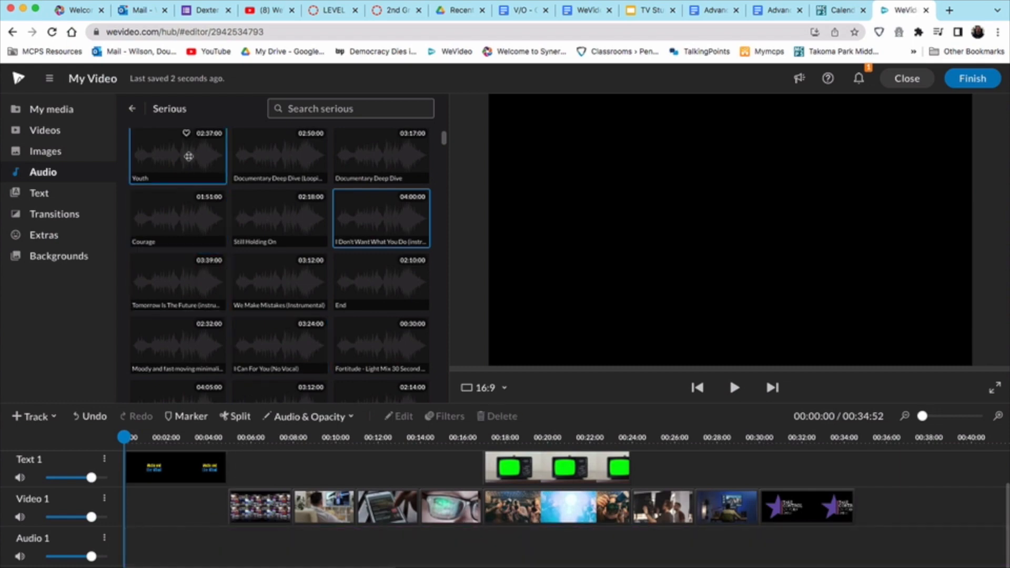
left_click_drag(189, 156, 134, 547)
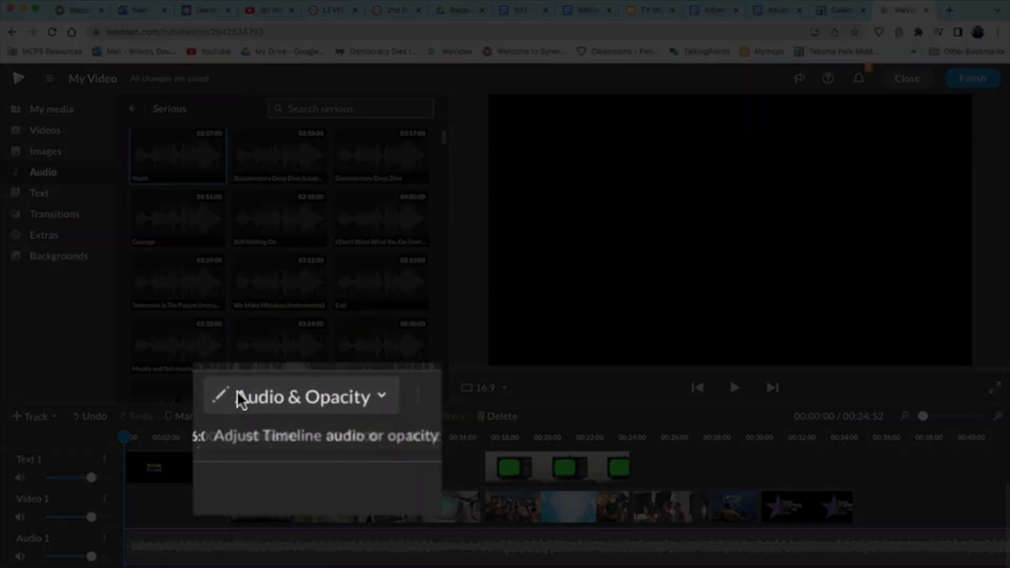
Step: Show audio levels and lower the Youth music volume to about half
left_click(298, 416)
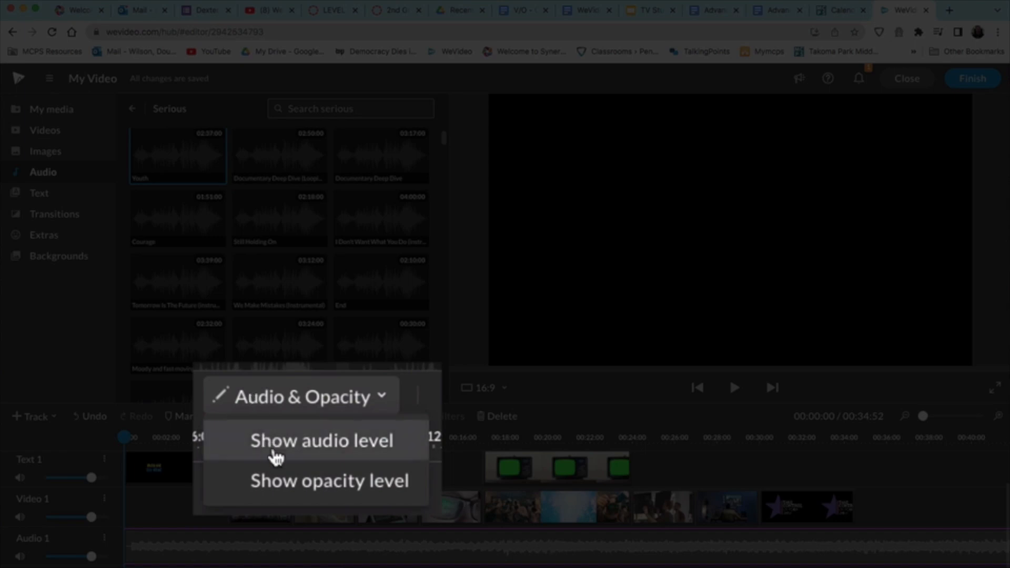
left_click(273, 450)
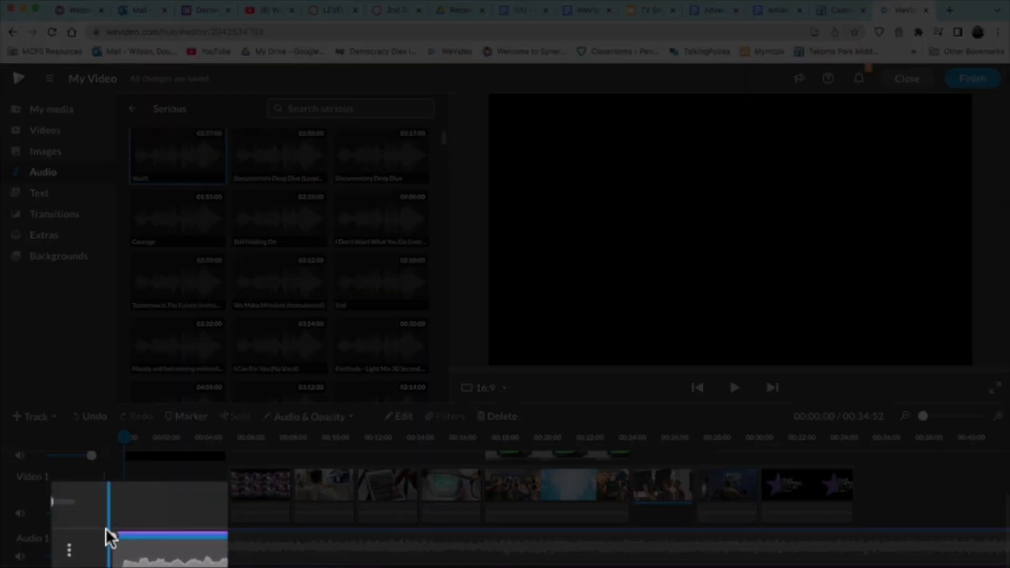
left_click_drag(107, 531, 127, 546)
scroll(527, 510, "right", 10)
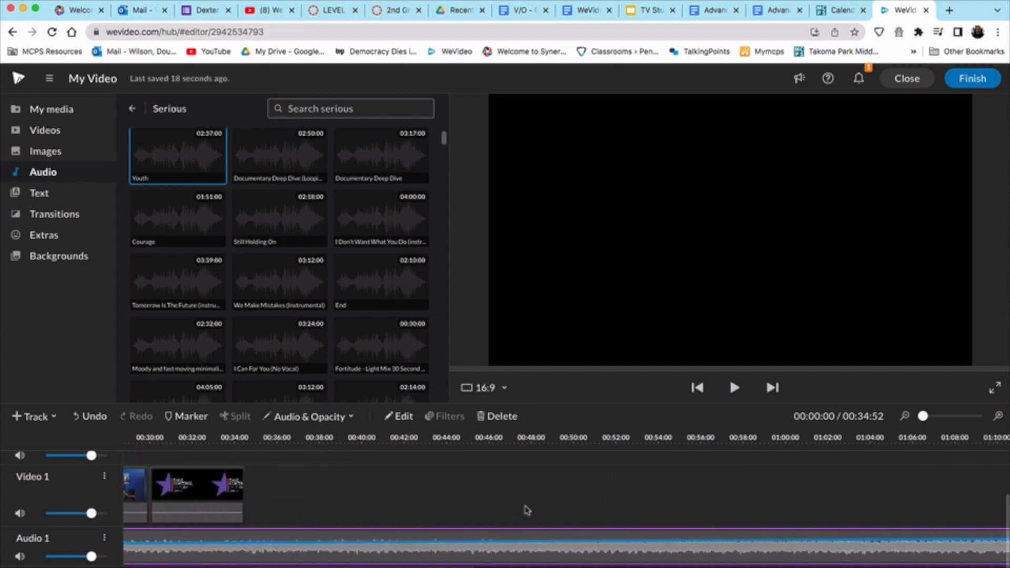
scroll(527, 510, "left", 2)
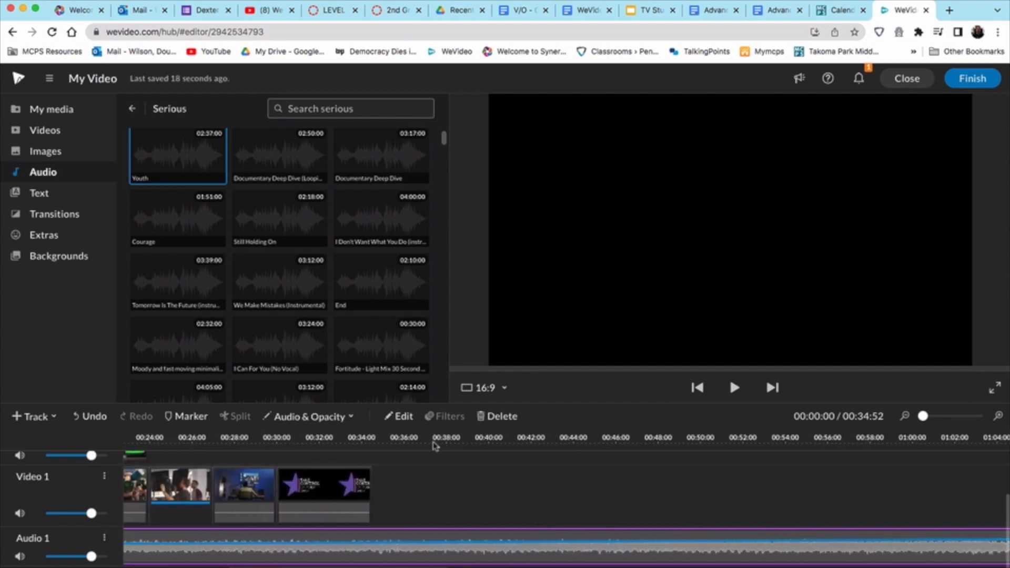
Step: Split the music at 00:35:52, delete the excess, and keep its ending volume at 50%
left_click(394, 439)
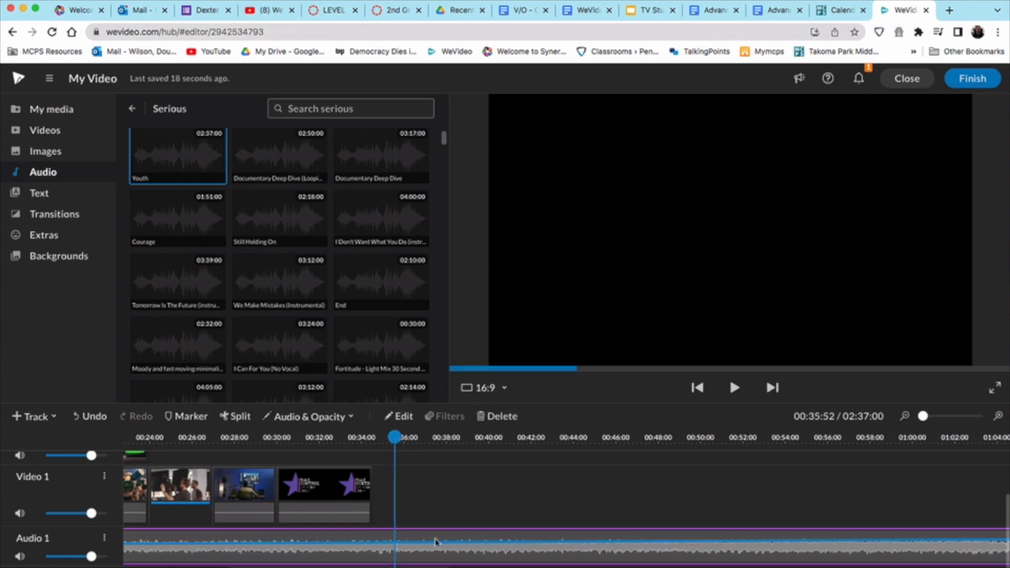
key("s")
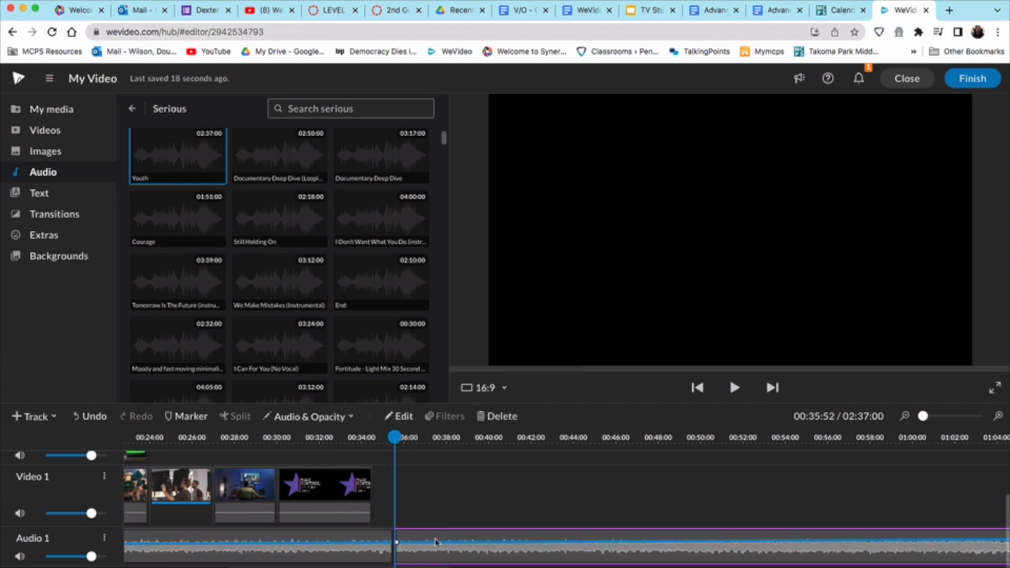
key("Delete")
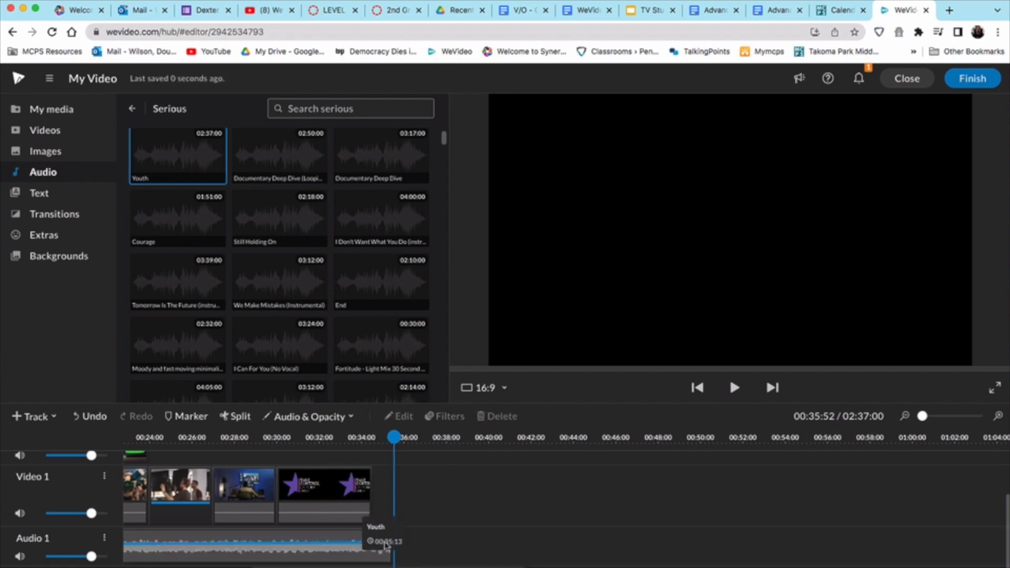
left_click(351, 542)
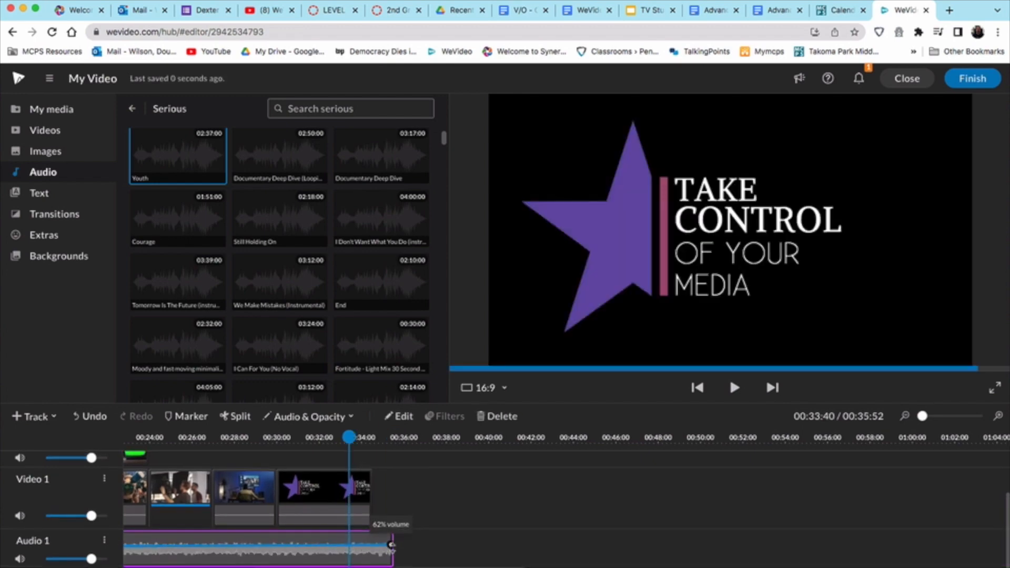
left_click_drag(391, 545, 391, 547)
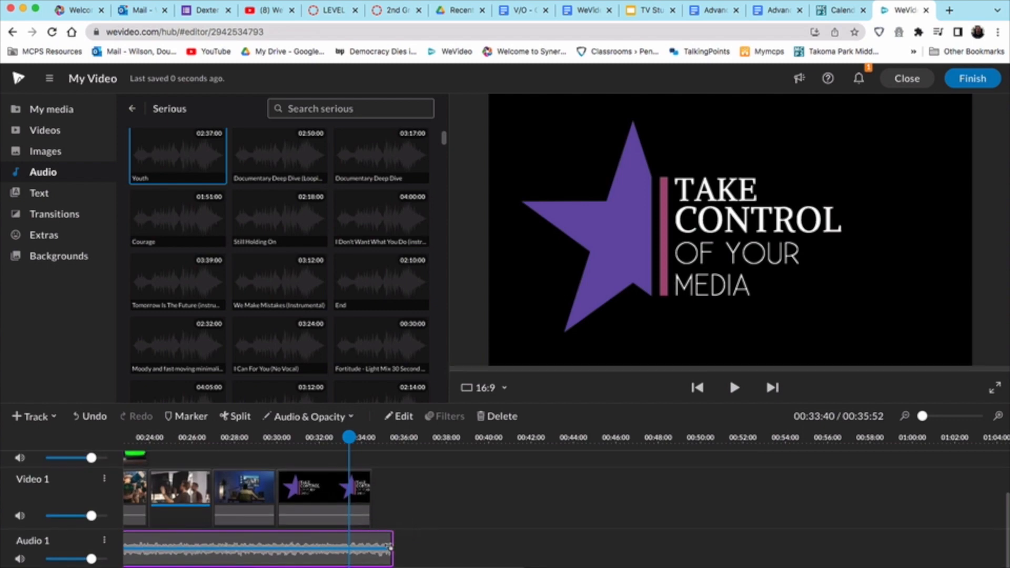
scroll(392, 544, "left", 10)
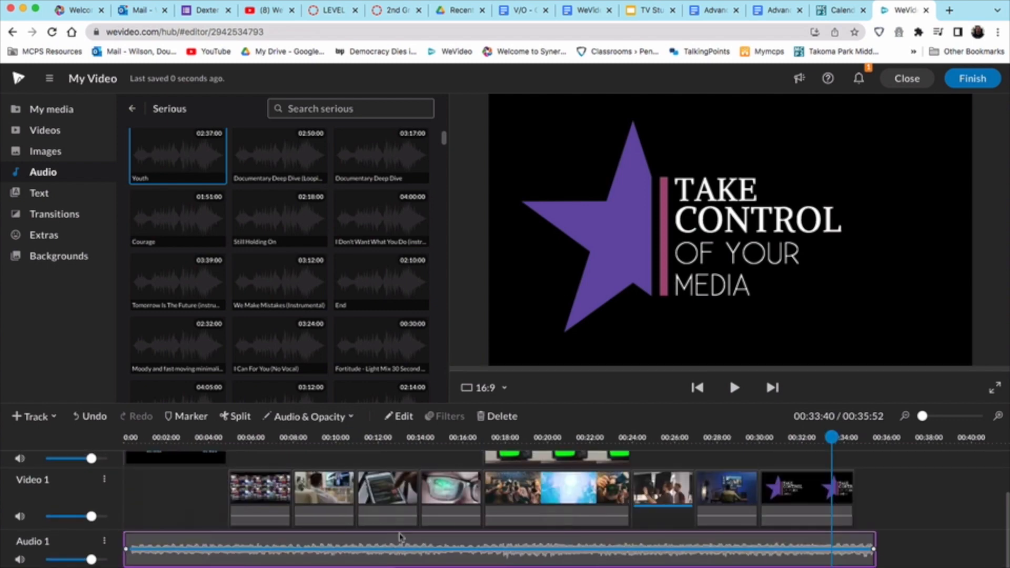
Step: Play the project from the start, then scrub from the opening title to 00:32:64
key("Home")
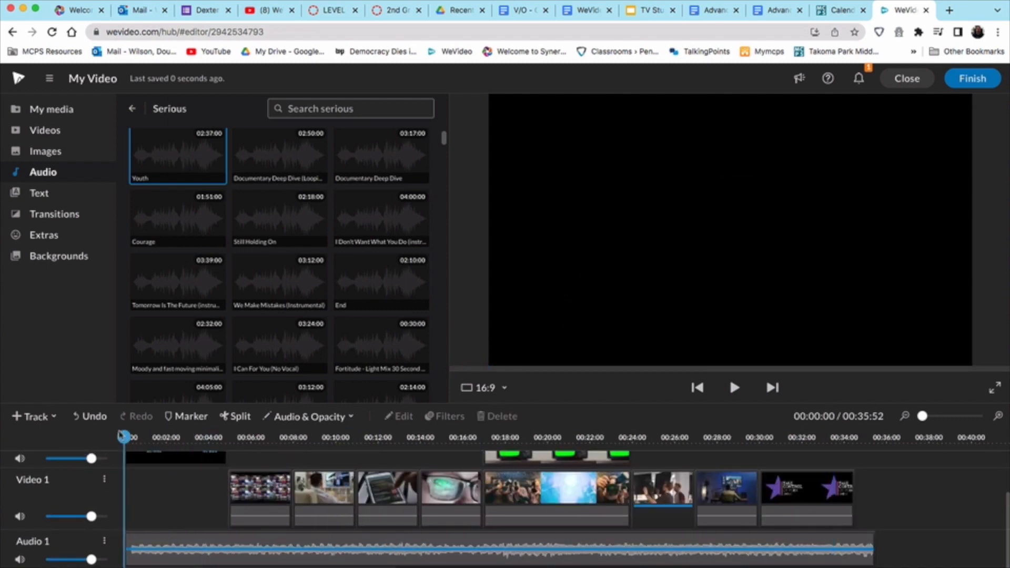
key("space")
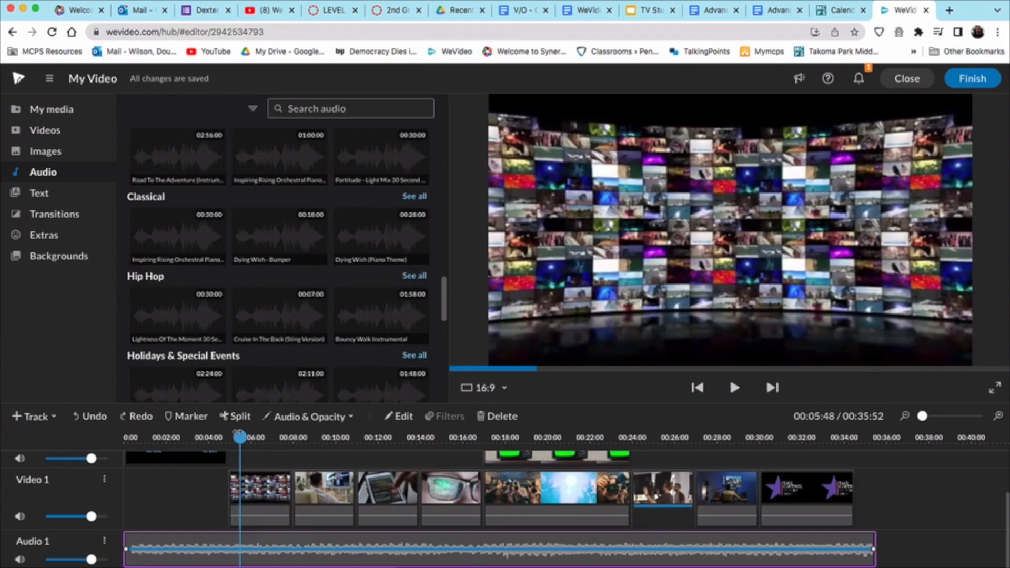
left_click_drag(239, 437, 324, 437)
left_click_drag(410, 460, 816, 462)
Step: Add a volume point at 00:32:64 and drop the music's end volume to 0%
left_click(823, 551)
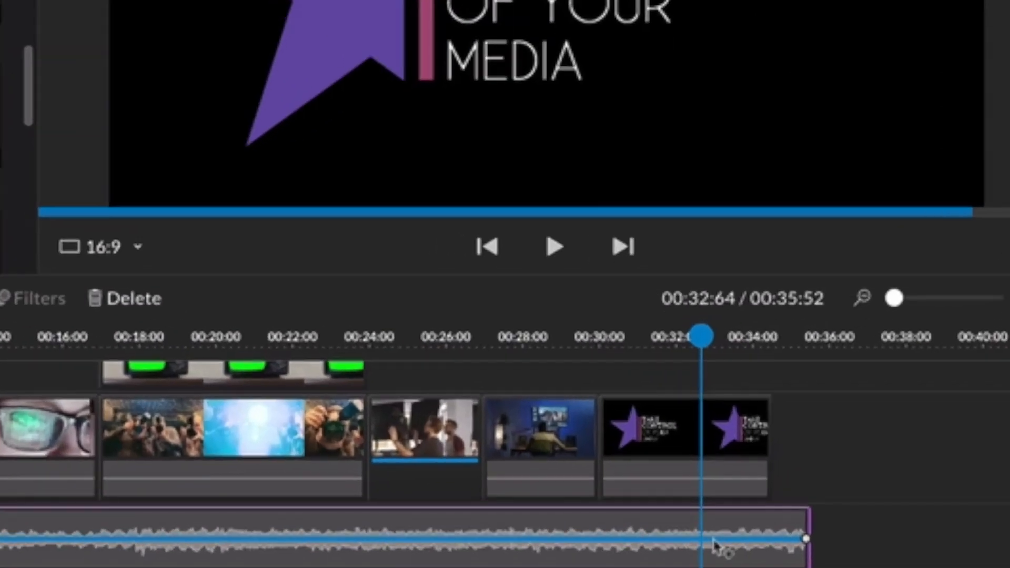
left_click(710, 539)
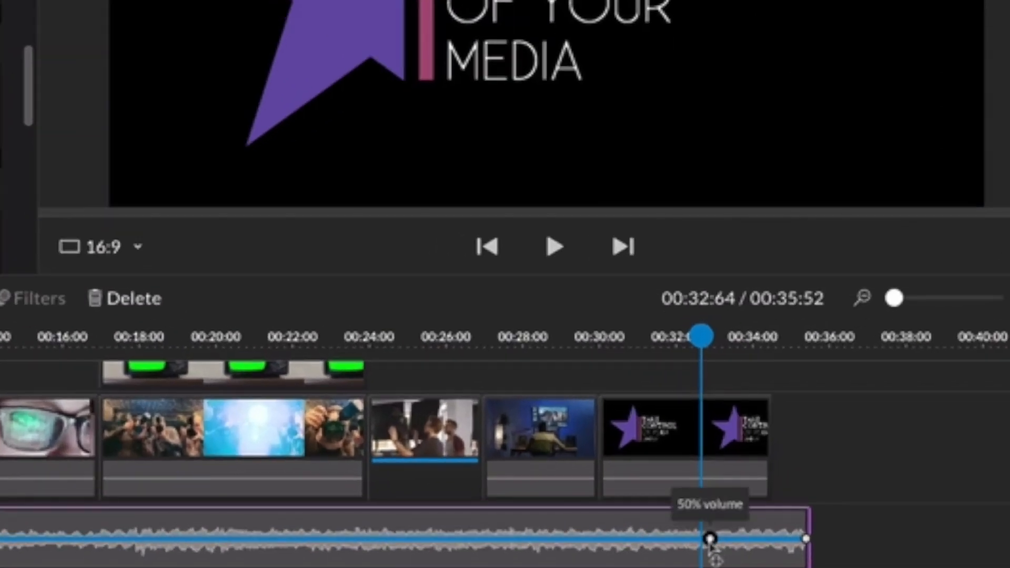
left_click_drag(805, 539, 805, 566)
mouse_move(710, 540)
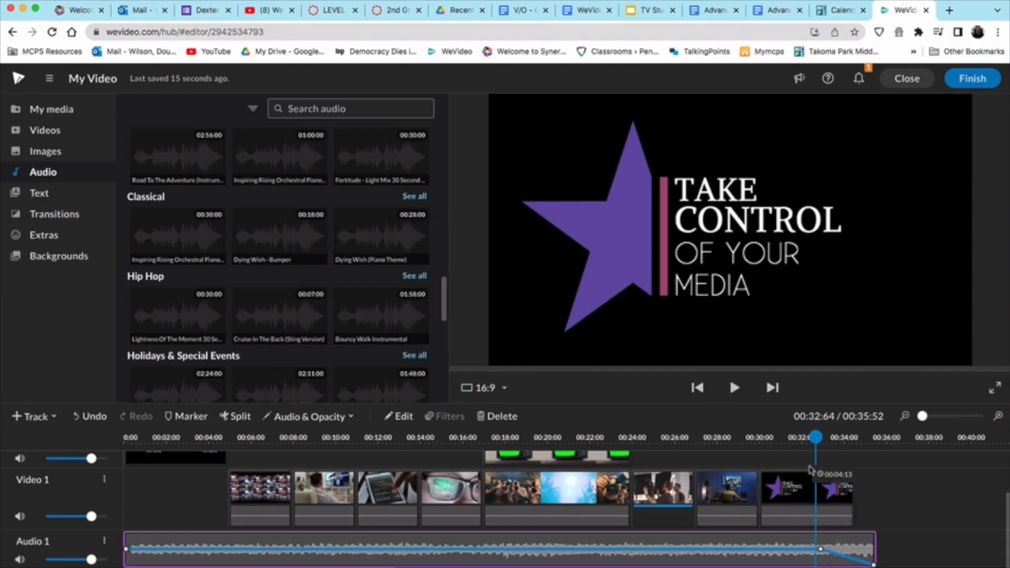
Step: Play the ending from 00:31:36 to hear the fade-out, then return to the green-screen section
left_click_drag(805, 438, 788, 437)
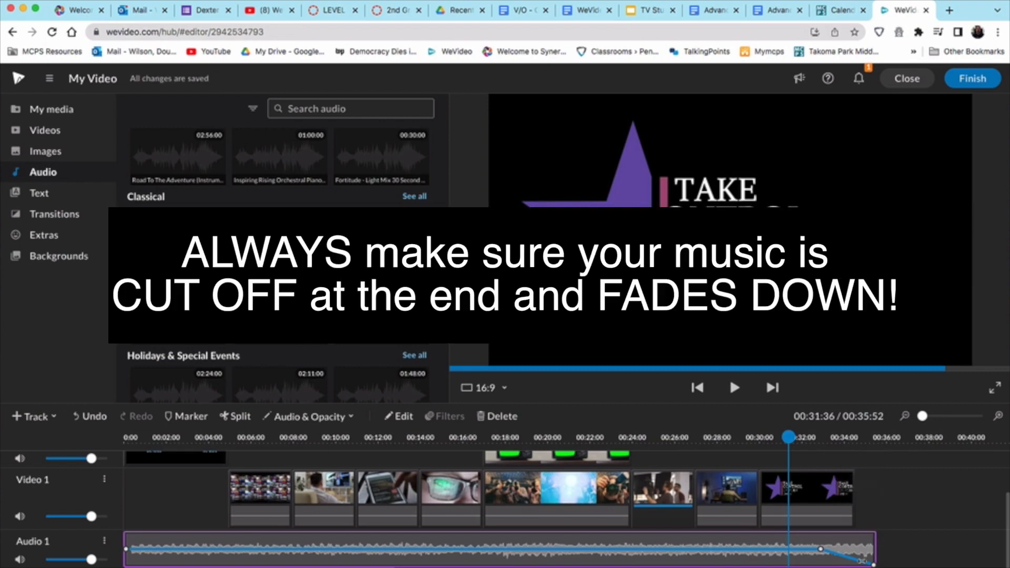
key("space")
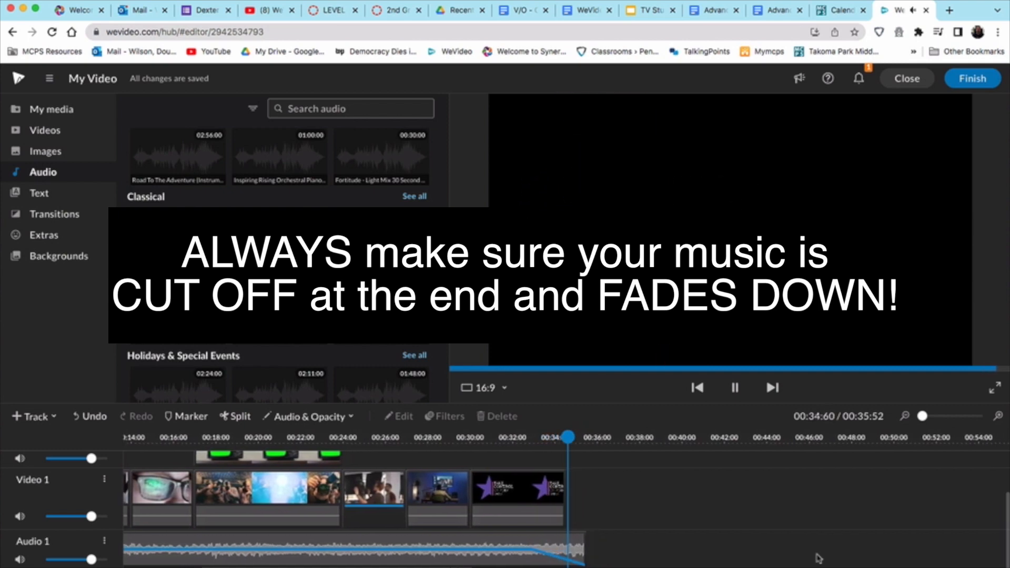
left_click_drag(459, 437, 382, 436)
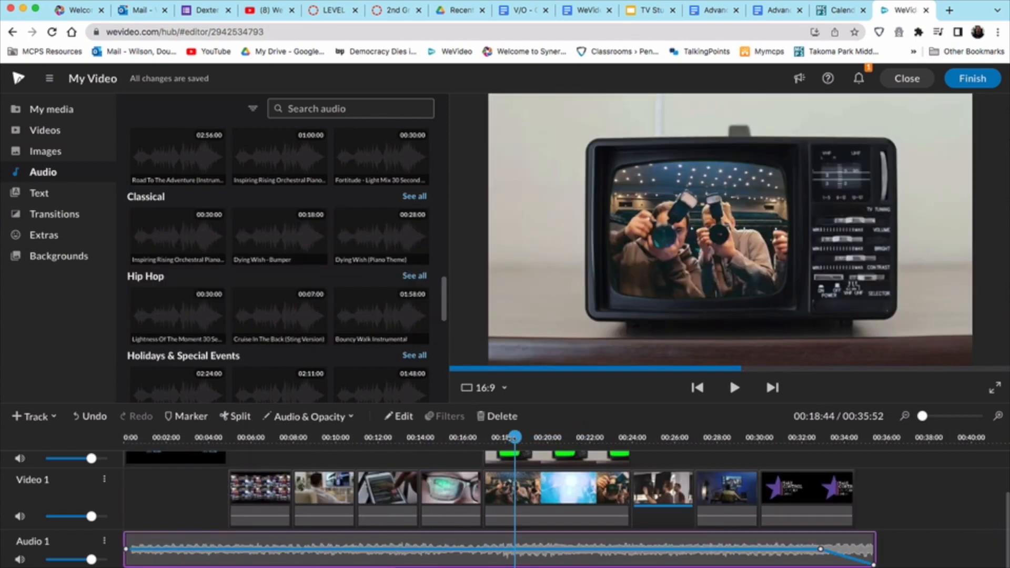
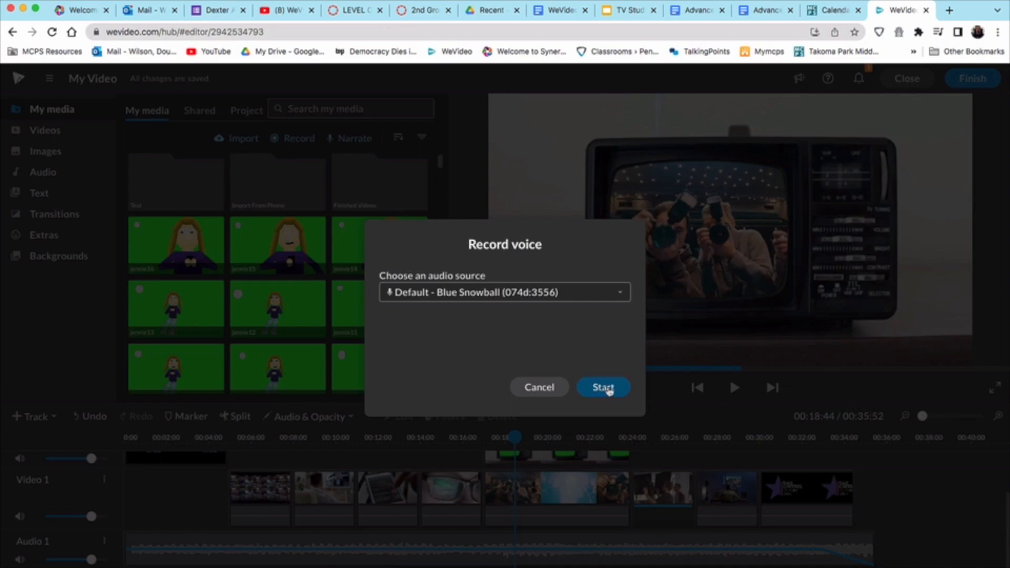
Step: Record a 37-second spoken narration through the microphone and stop at its preview
left_click(605, 388)
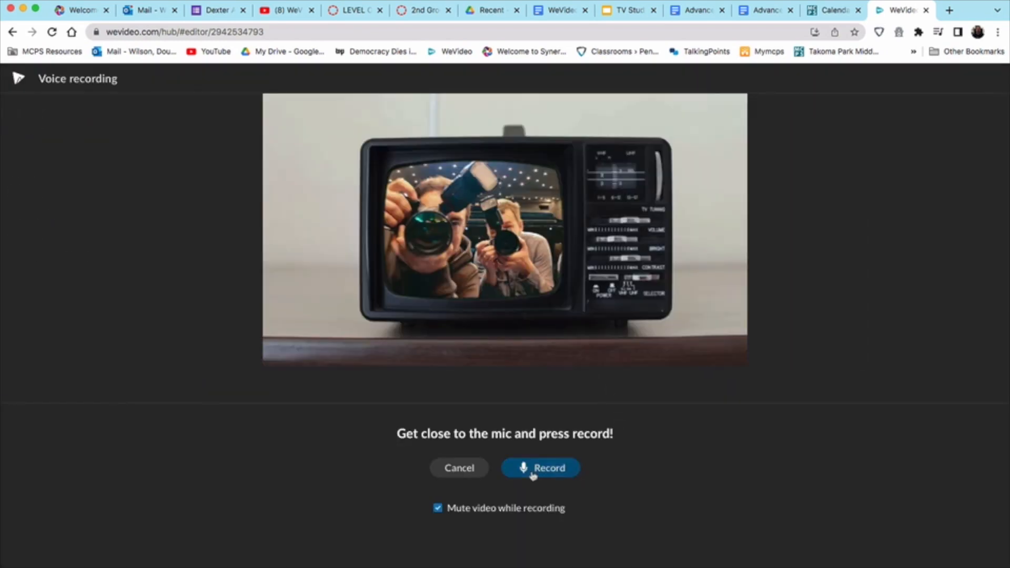
left_click(534, 473)
left_click_drag(578, 565, 579, 235)
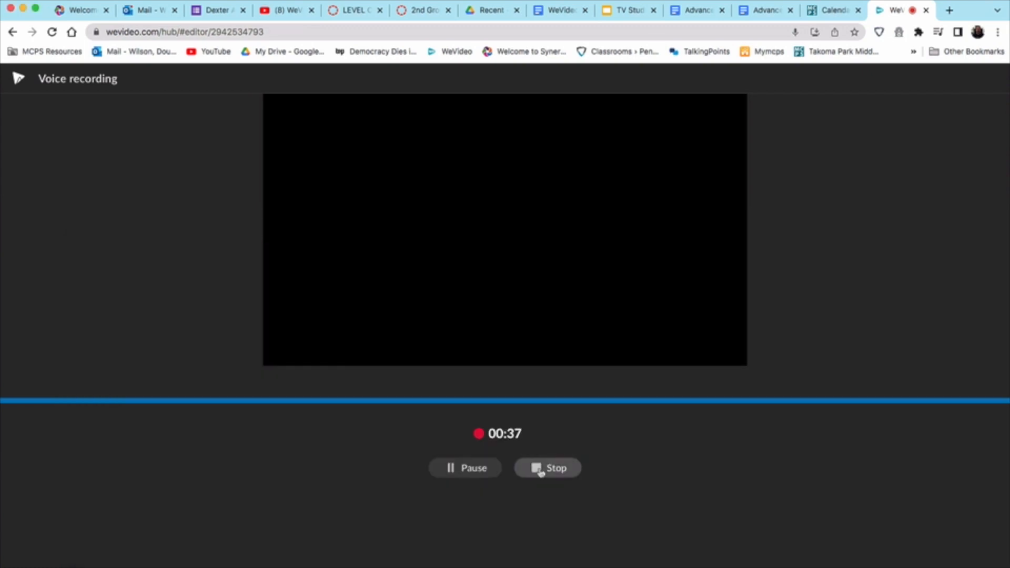
left_click(540, 470)
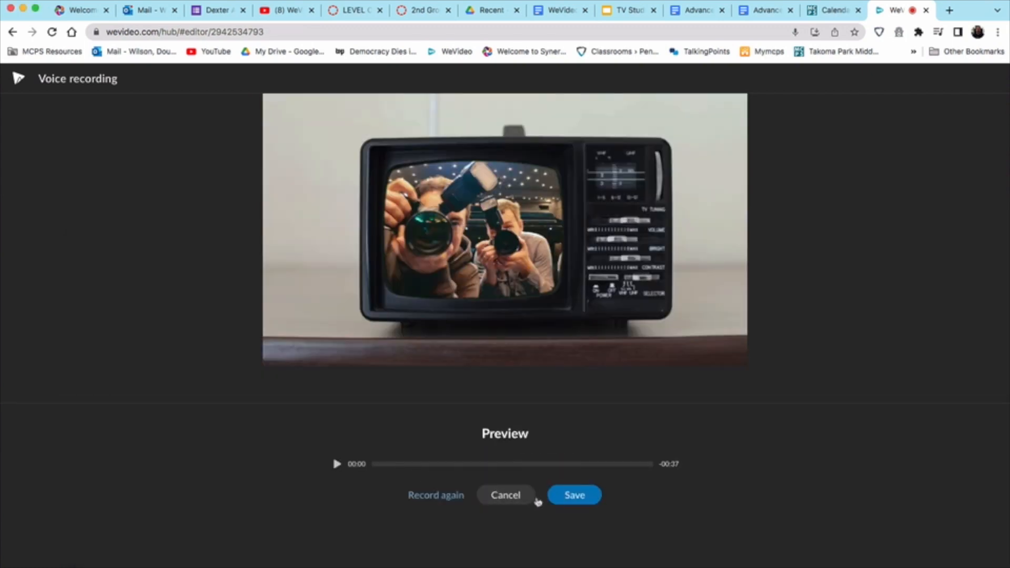
Step: Save the narration and drag it onto Voiceover 1 at the video's start
left_click(571, 496)
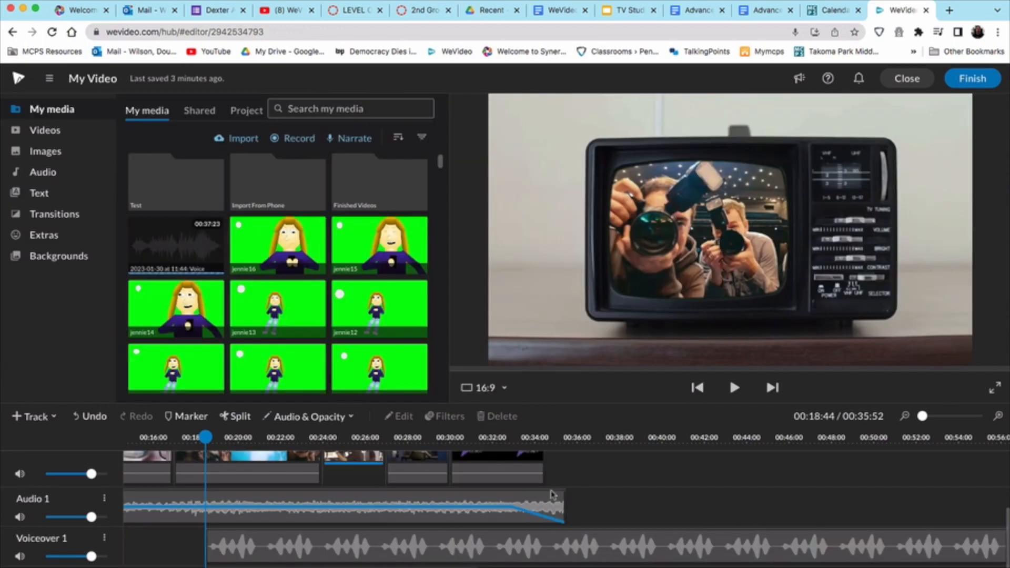
left_click(548, 535)
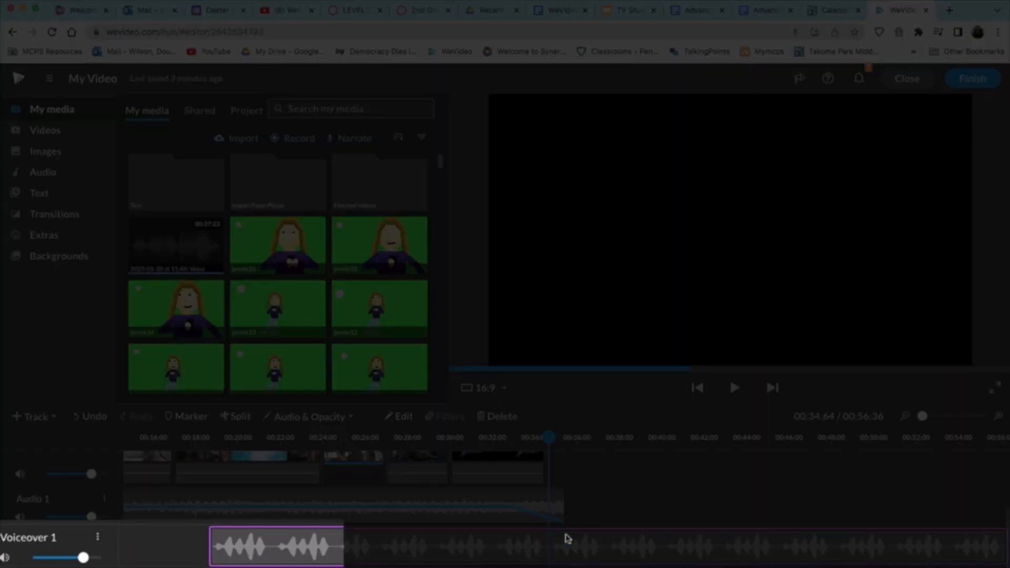
left_click_drag(567, 538, 368, 543)
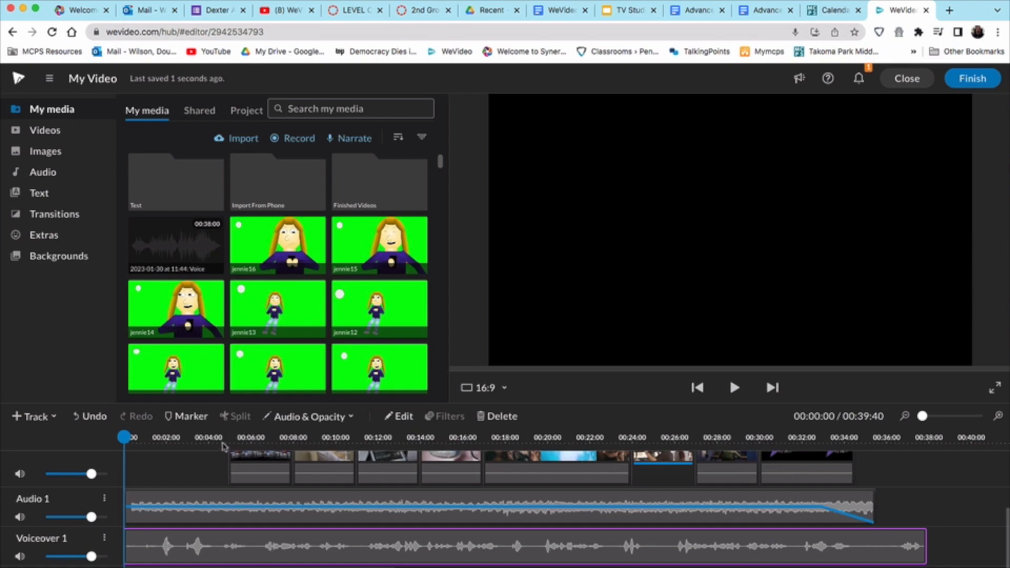
Step: Play the opening to check the narration, then trim a little off its beginning
key("space")
key("space")
left_click_drag(157, 437, 138, 437)
key("space")
key("space")
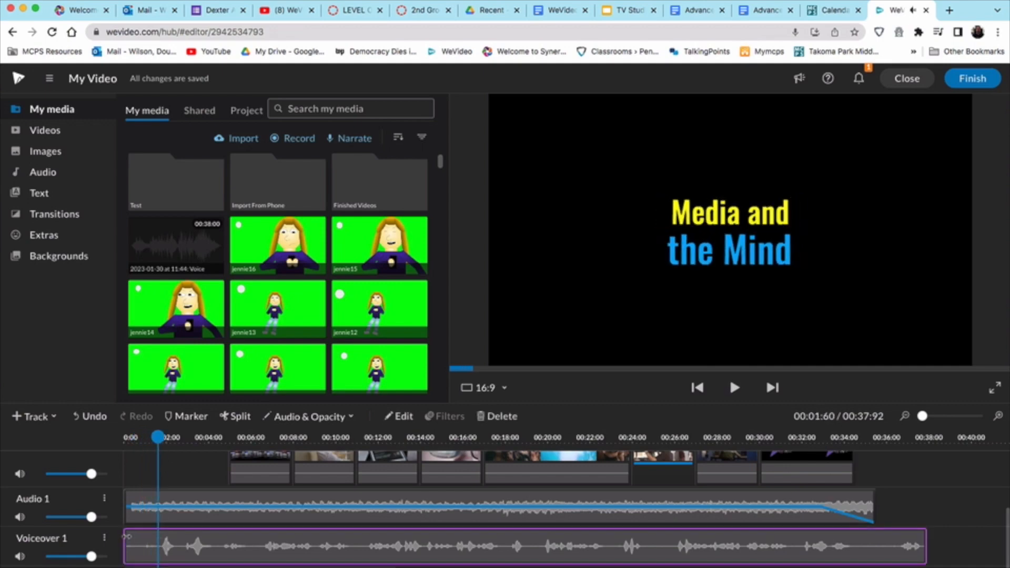
key("Home")
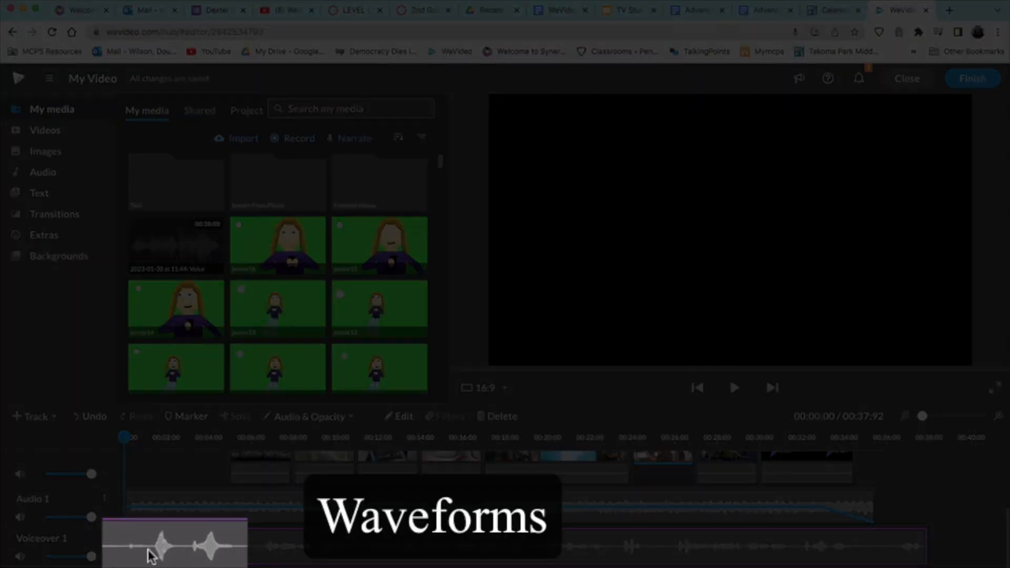
left_click_drag(127, 545, 203, 534)
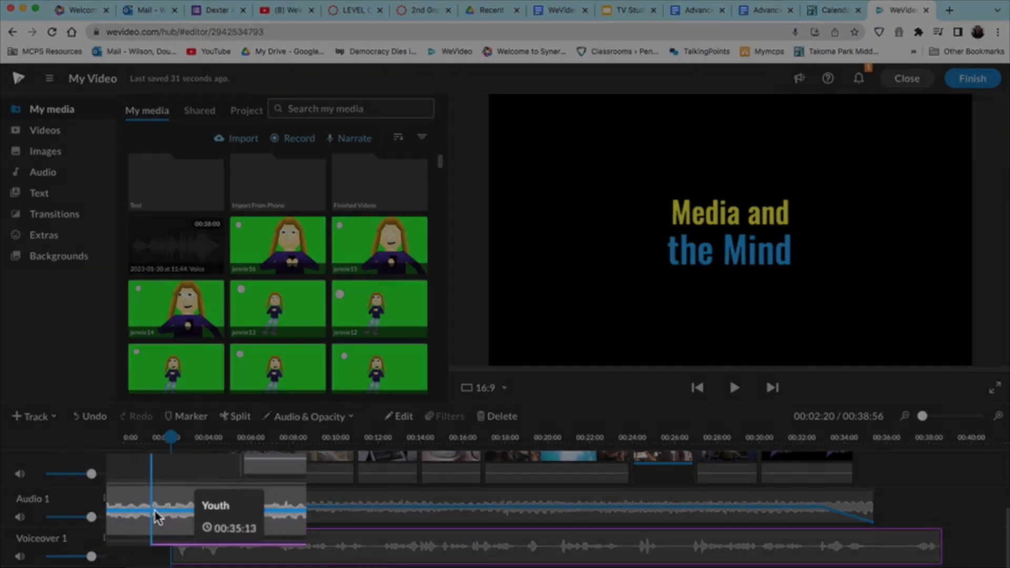
Step: Add volume points on the Audio 1 music and lower it to about 30%
left_click(175, 509)
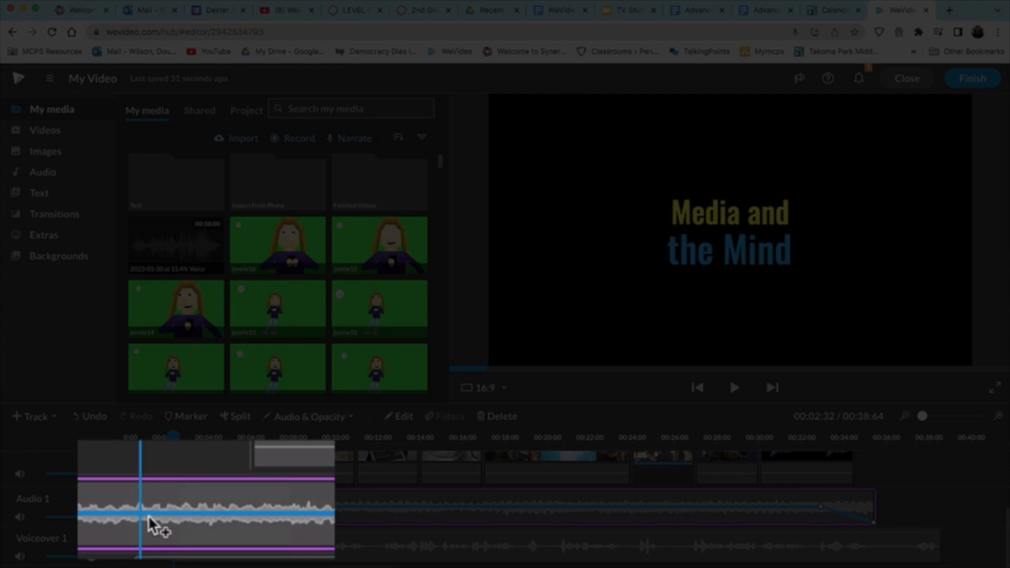
left_click(148, 515)
left_click(174, 515)
left_click_drag(174, 514, 174, 528)
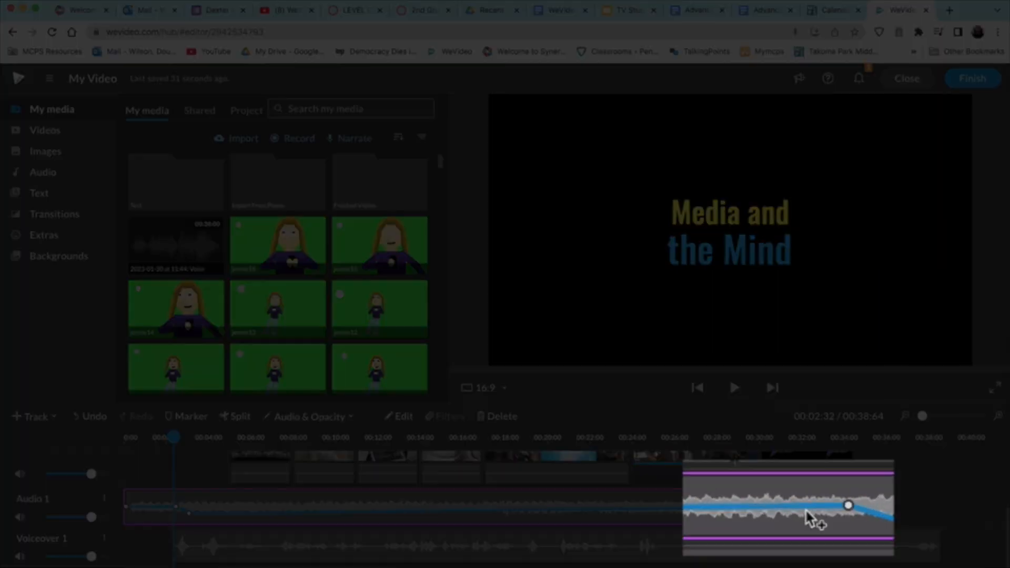
Step: Add a 30% point near the music's end, adjust where it rises, and play to check
left_click_drag(787, 508, 784, 519)
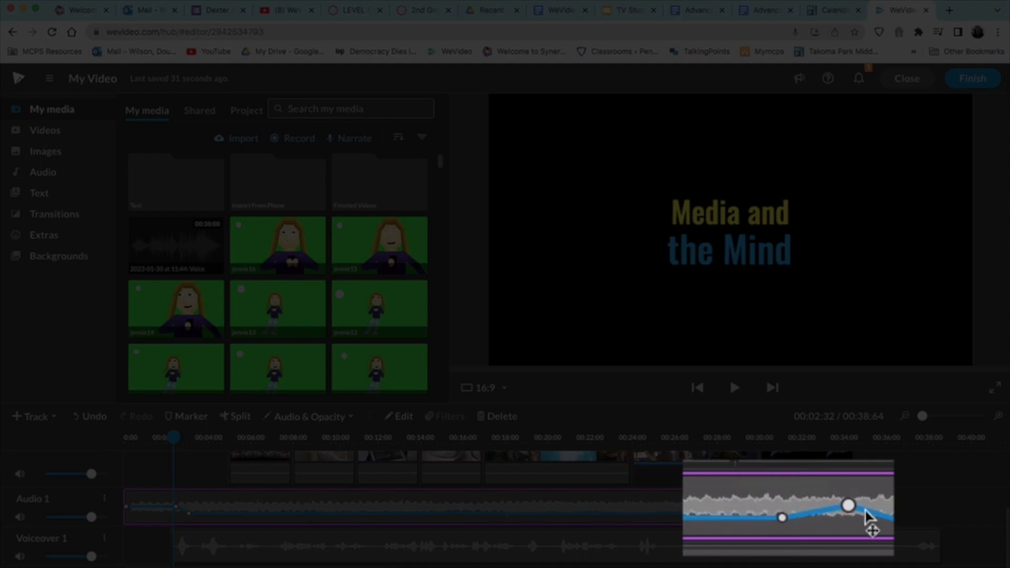
mouse_move(852, 511)
left_mouse_down()
mouse_move(826, 503)
mouse_move(871, 506)
mouse_move(833, 506)
left_mouse_up()
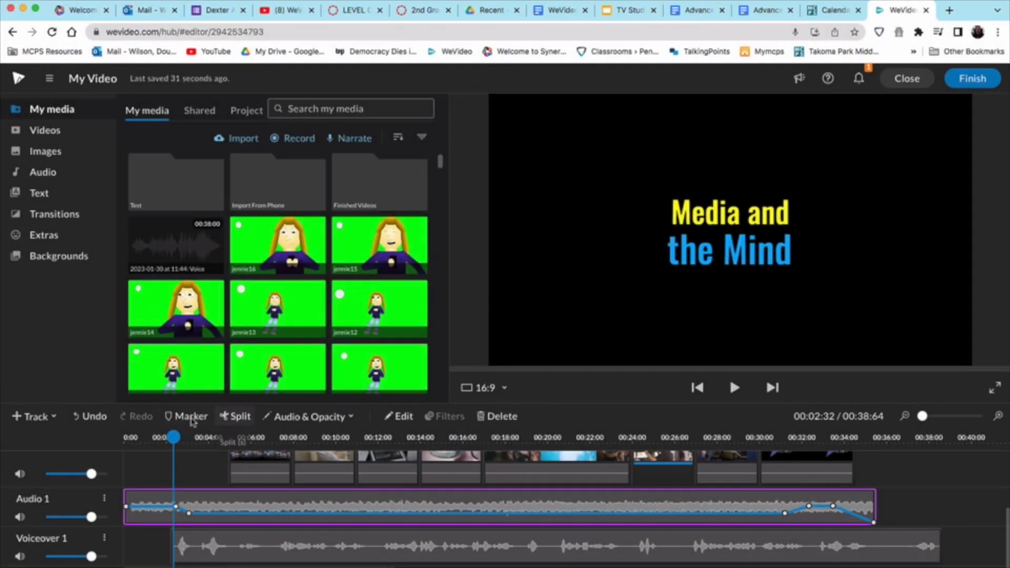
left_click_drag(174, 436, 124, 436)
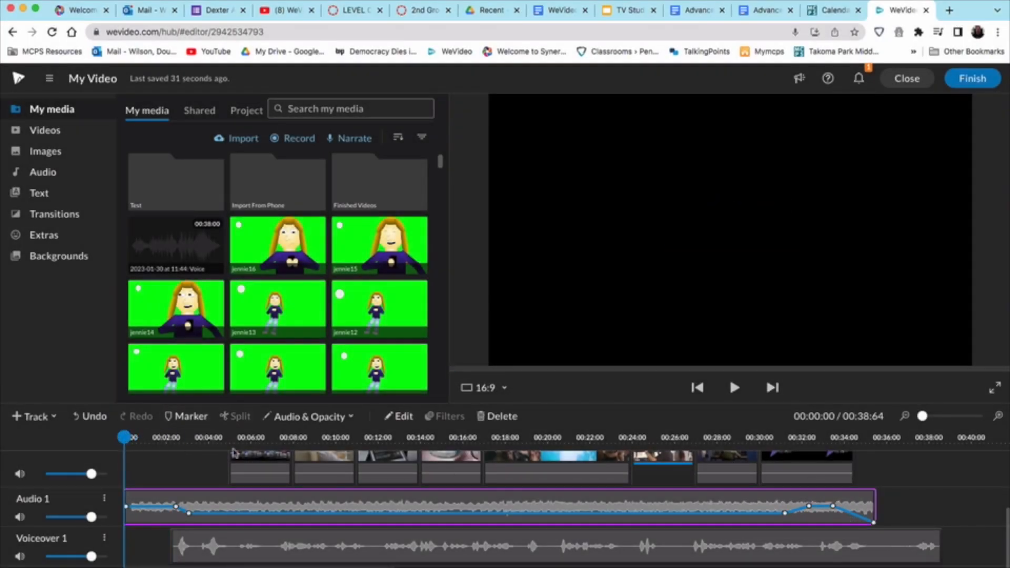
key("space")
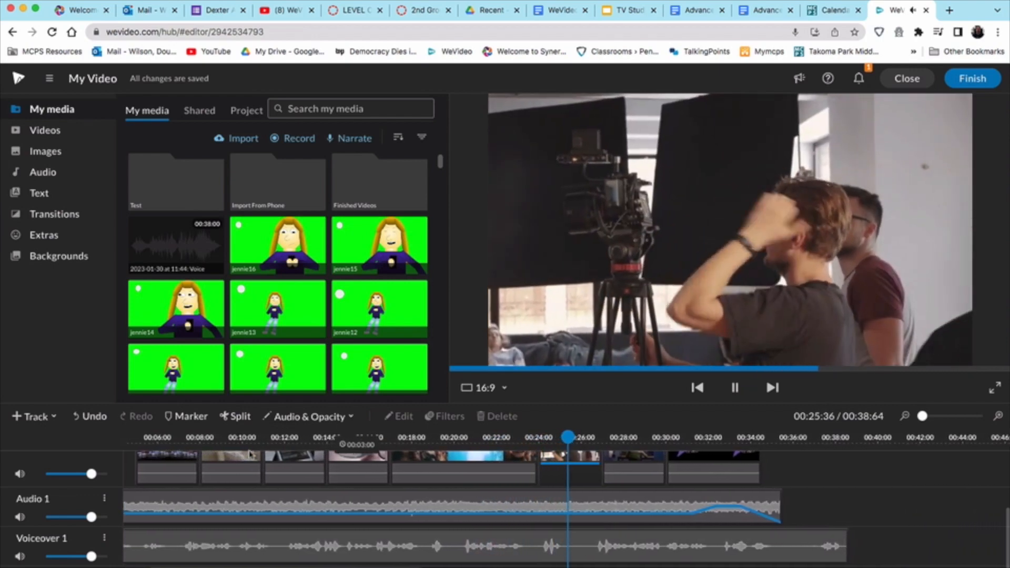
Step: Review the narration over the TV clip and park the playhead at 00:23:60
key("space")
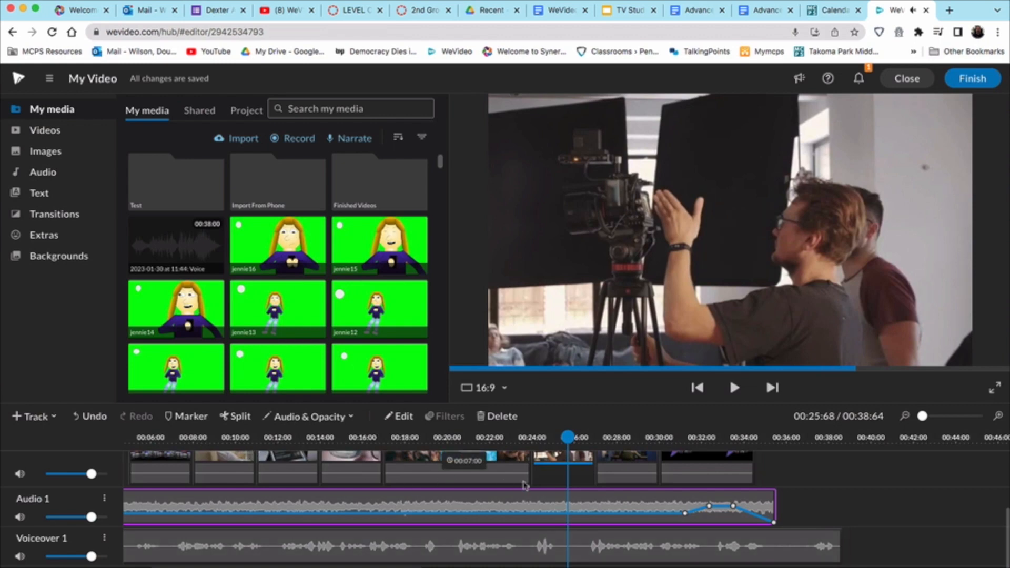
left_click(562, 438)
left_click_drag(562, 438, 524, 439)
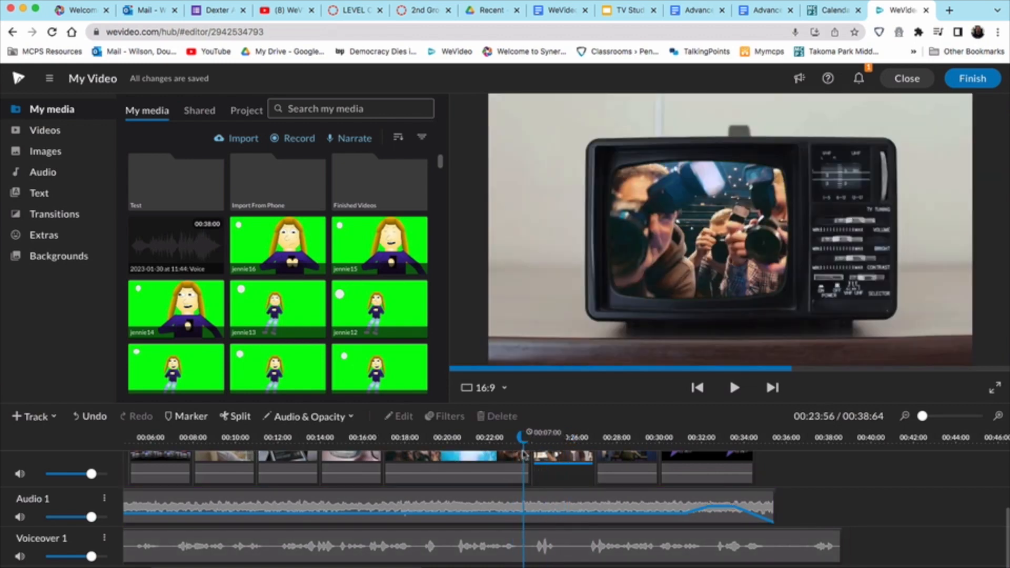
left_click(562, 541)
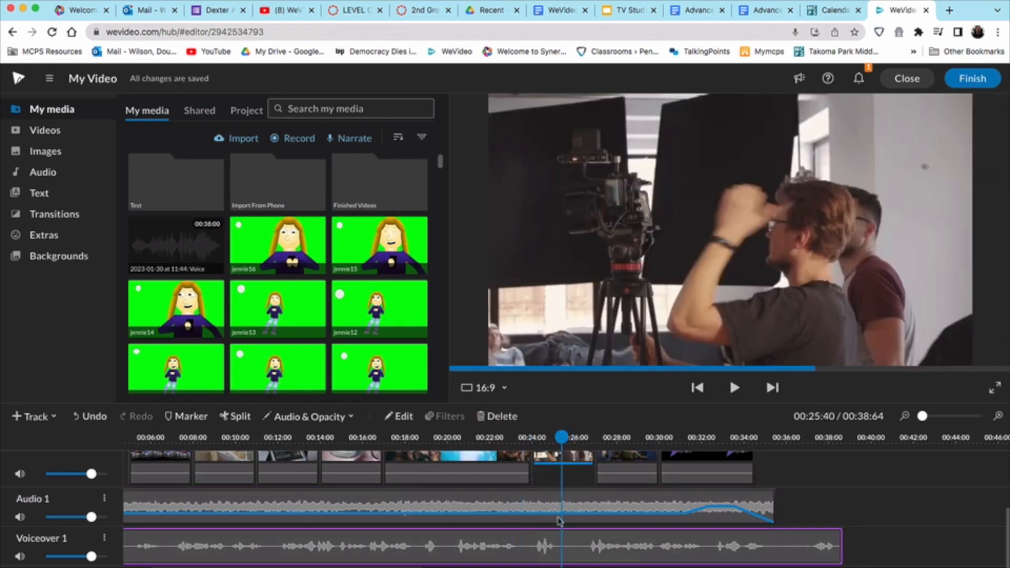
left_click_drag(562, 437, 522, 438)
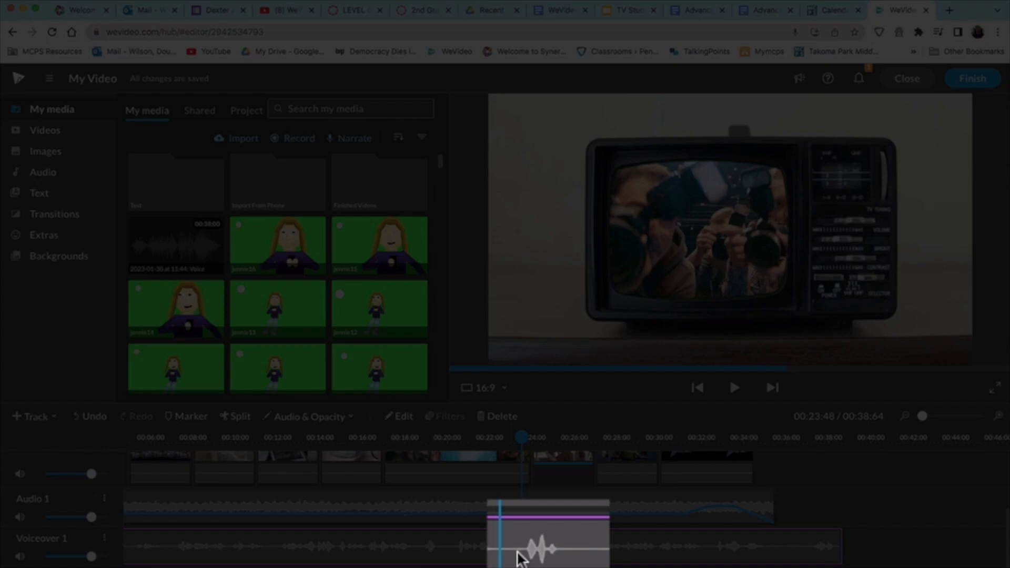
key("space")
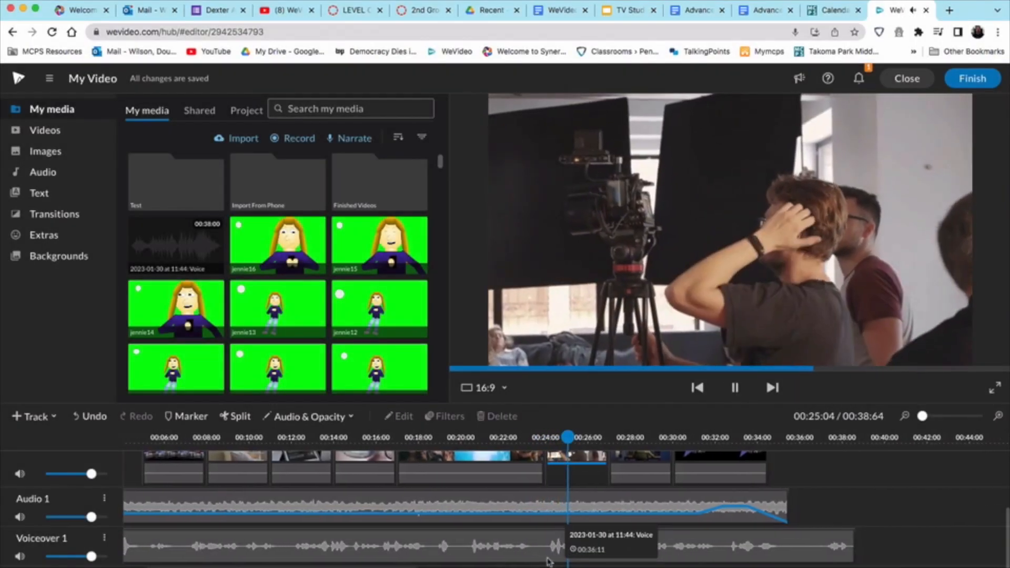
key("space")
left_click_drag(567, 437, 534, 439)
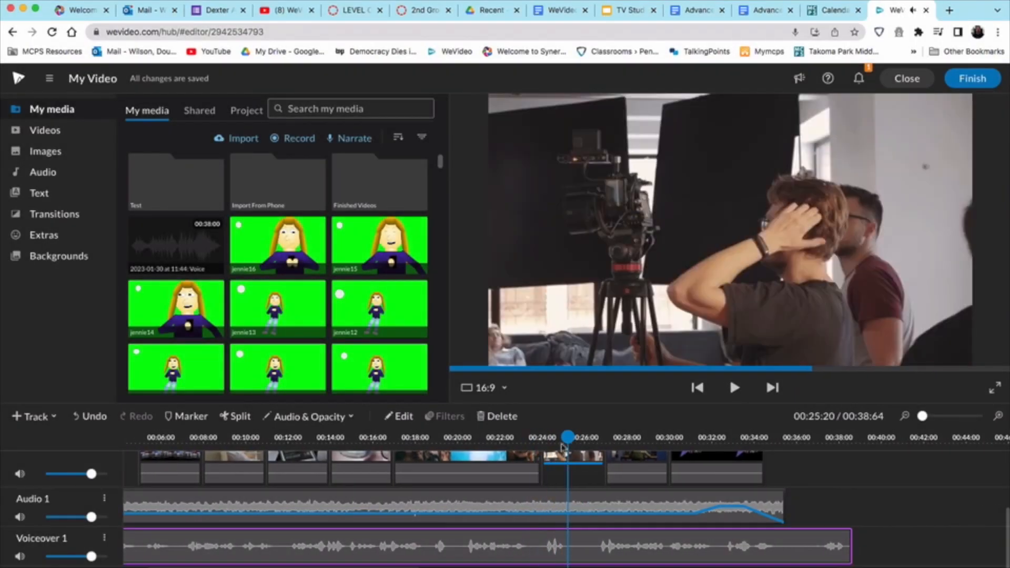
left_click_drag(563, 447, 535, 446)
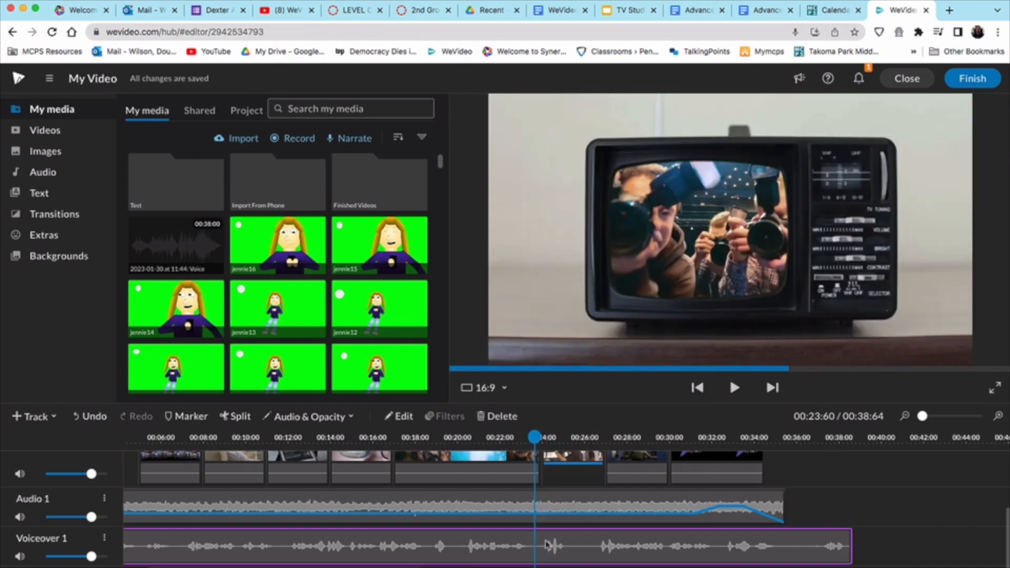
Step: Split out and delete a short unwanted narration piece, sliding the later narration left
key("s")
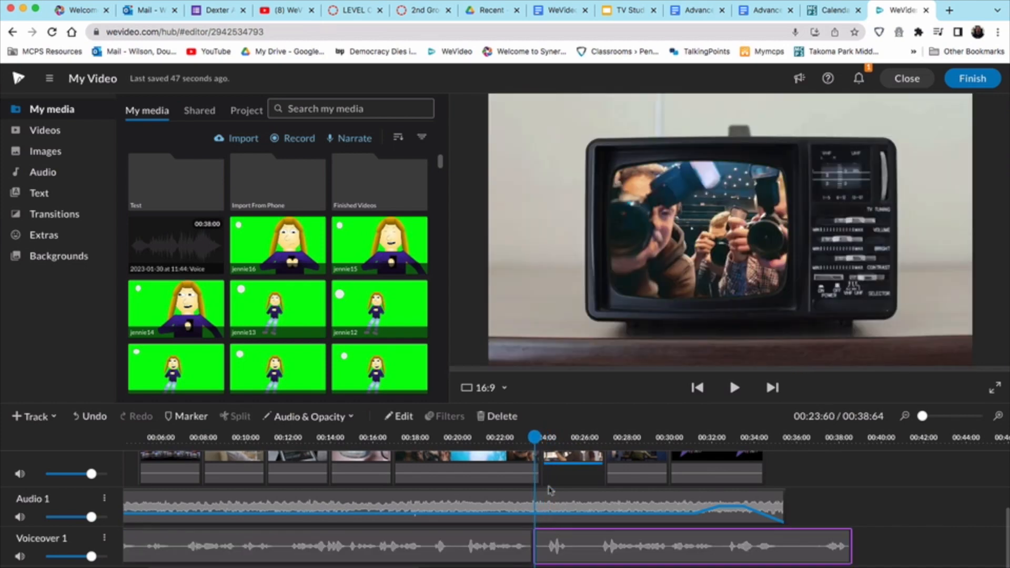
left_click_drag(535, 440, 596, 456)
left_click(604, 544)
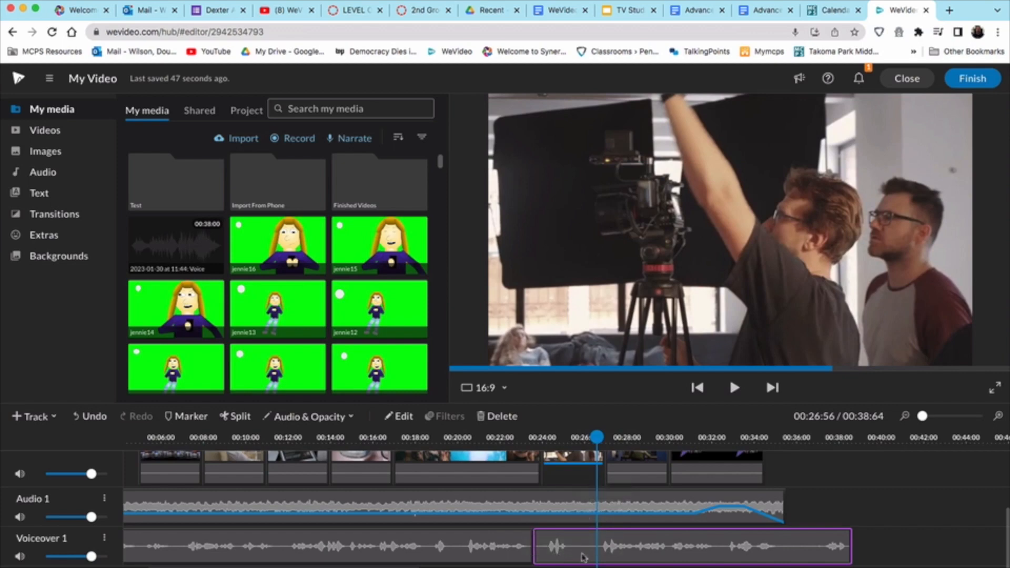
key("s")
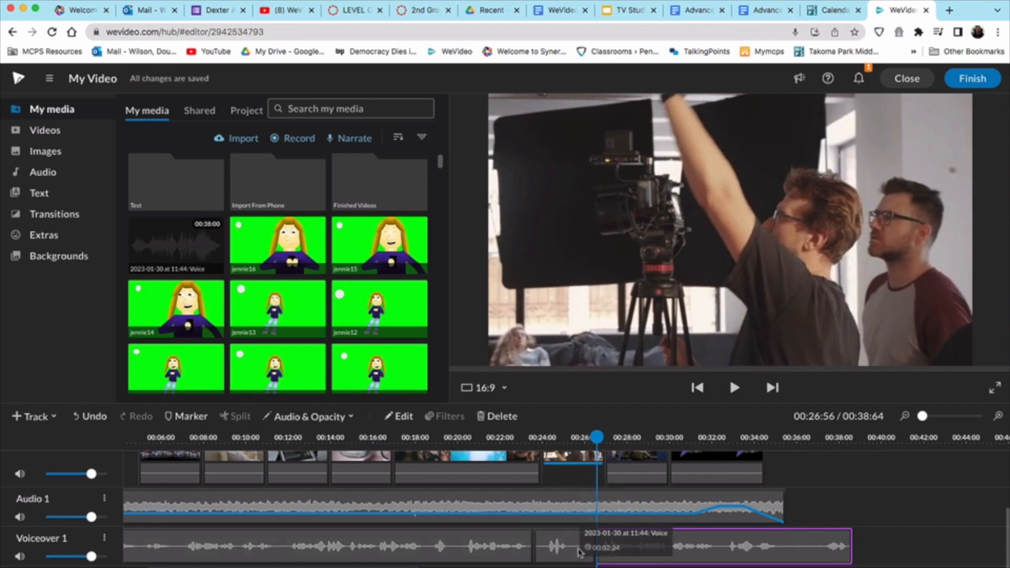
left_click(571, 544)
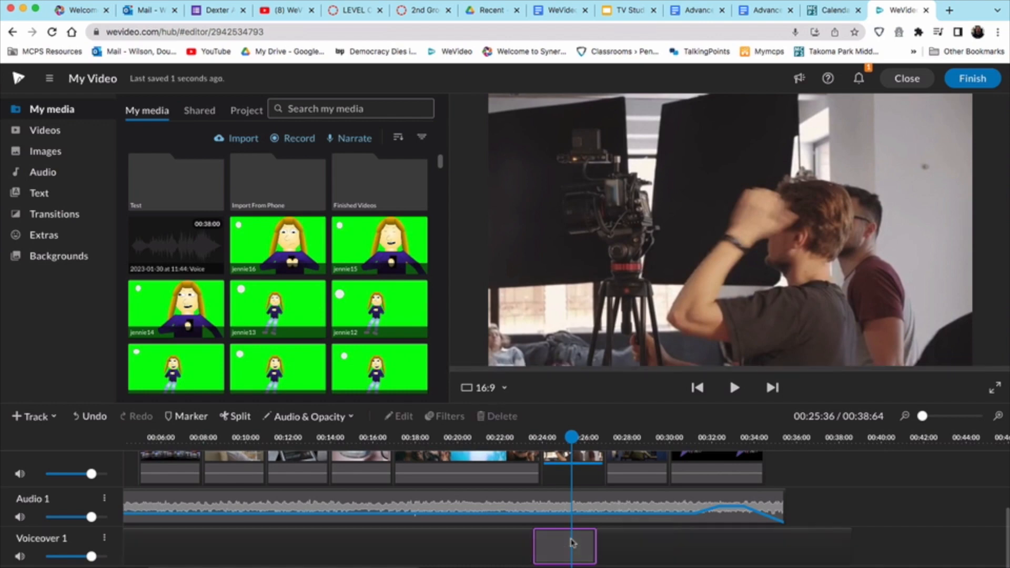
key("Delete")
left_click_drag(699, 563, 635, 560)
Step: Play from the TV shot and trim the voiceover's end to 00:32:92
left_click(506, 439)
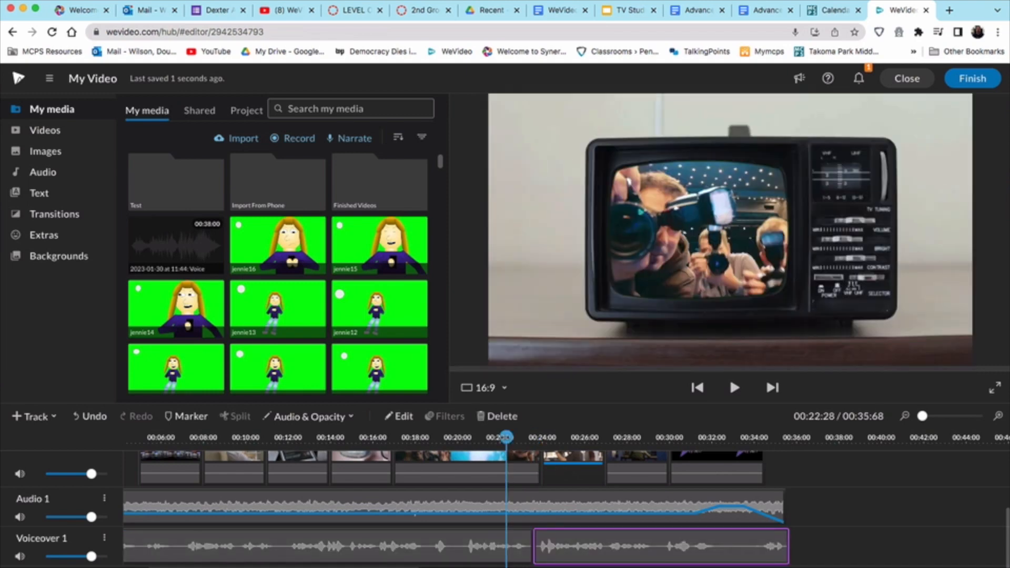
key("space")
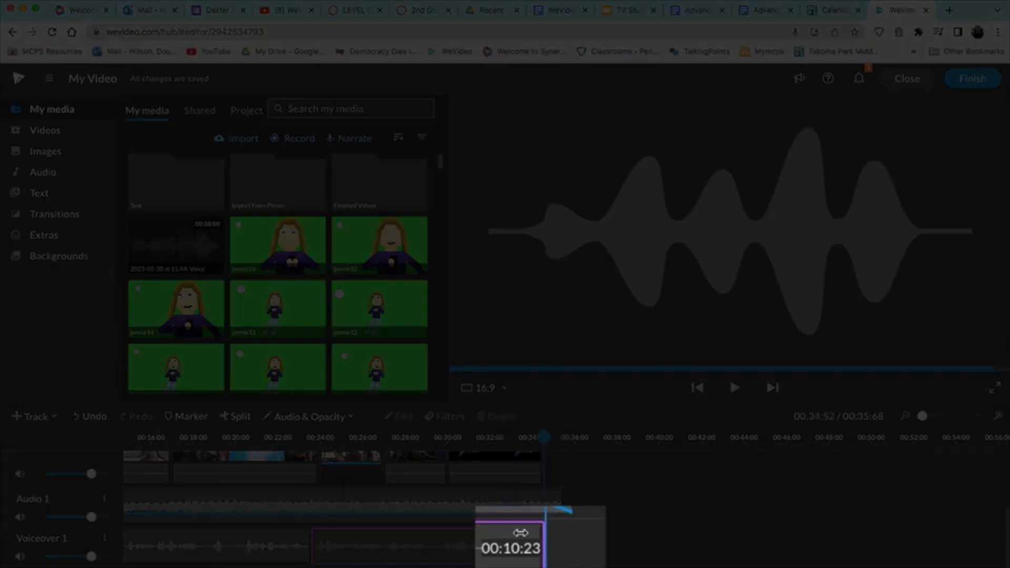
left_click_drag(510, 536, 505, 537)
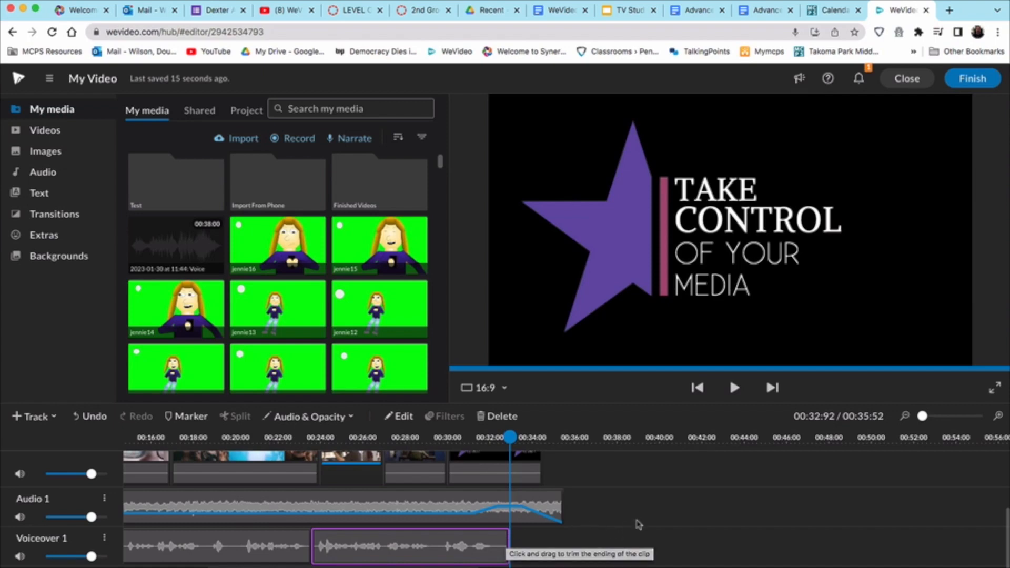
scroll(637, 492, "left", 5)
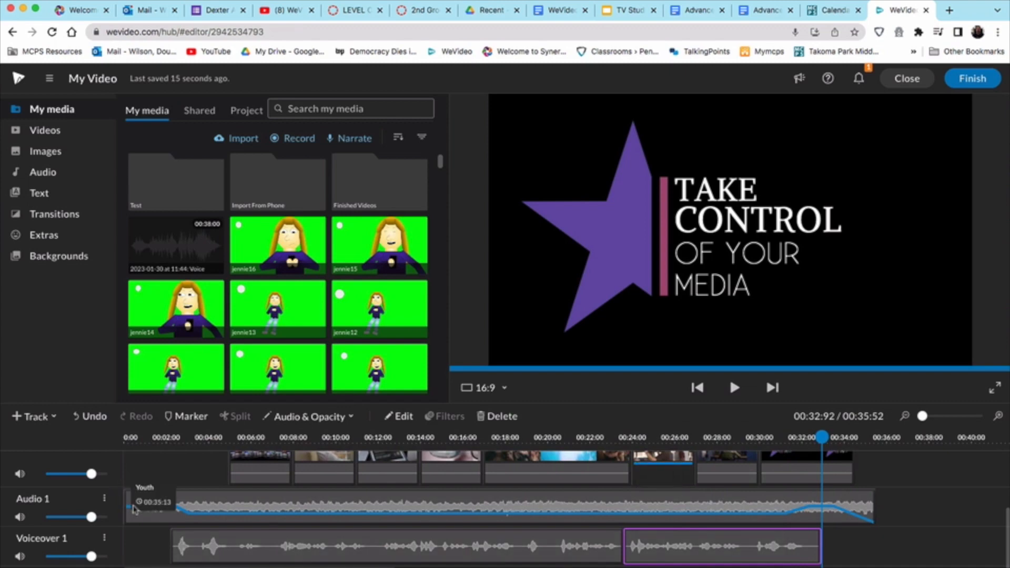
Step: Shift the Audio 1 music's first volume point slightly earlier
left_click(134, 508)
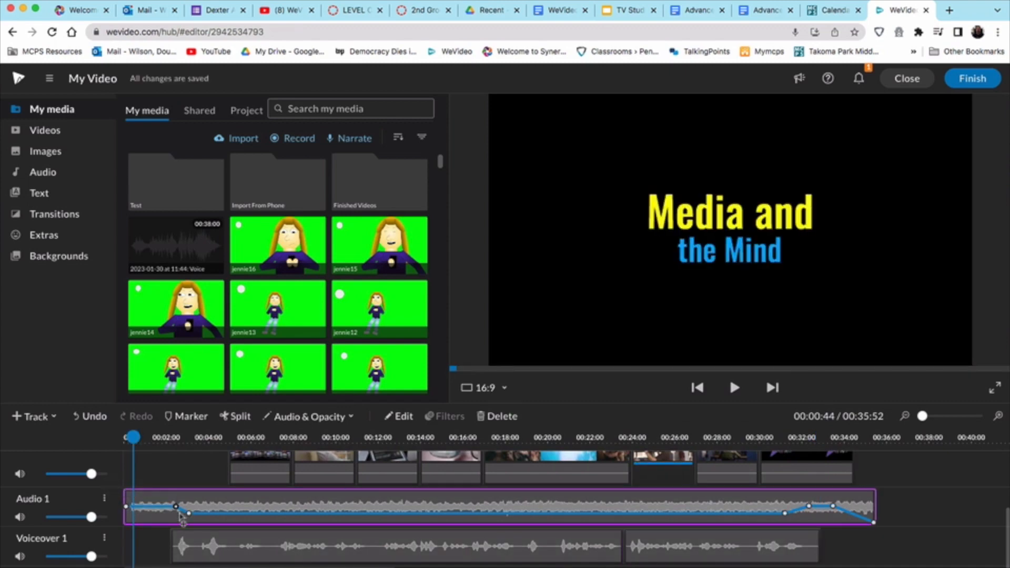
mouse_move(177, 507)
left_mouse_down()
mouse_move(162, 507)
mouse_move(175, 514)
left_mouse_up()
left_click(239, 541)
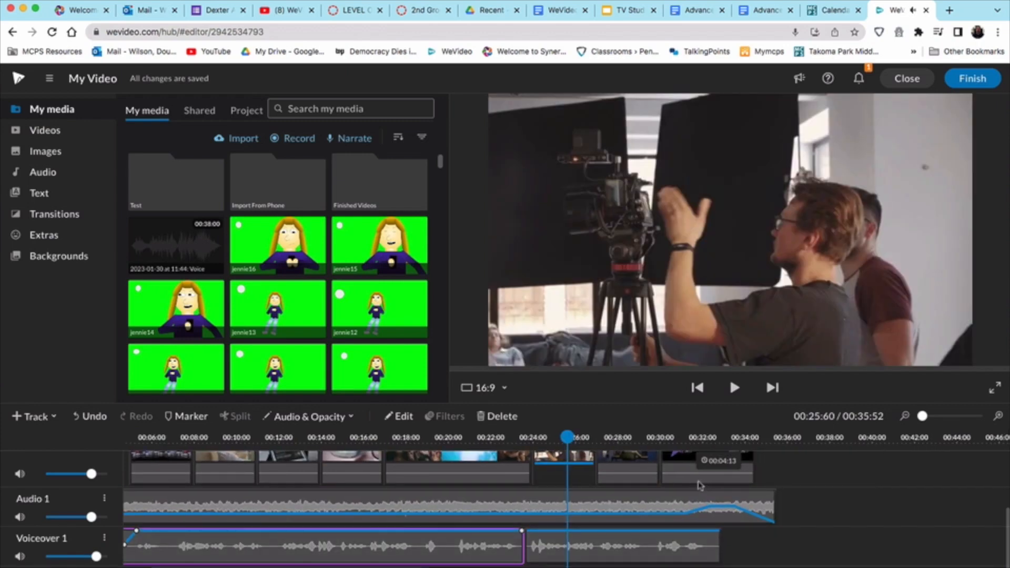
Step: Move the blue desk clip on Video 1 and slide the star title against it
left_click_drag(567, 436, 556, 453)
scroll(578, 473, "up", 3)
scroll(578, 473, "right", 2)
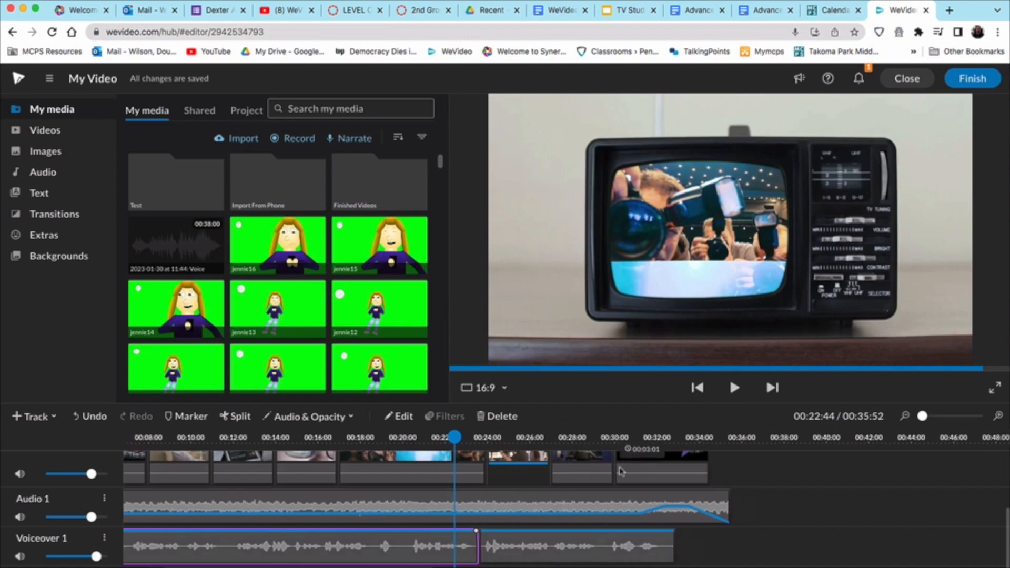
left_click_drag(607, 490, 579, 494)
left_click_drag(657, 490, 642, 487)
Step: Review from 00:25:36 and move the desk clip to 00:27:28 on Video 1
left_click(515, 435)
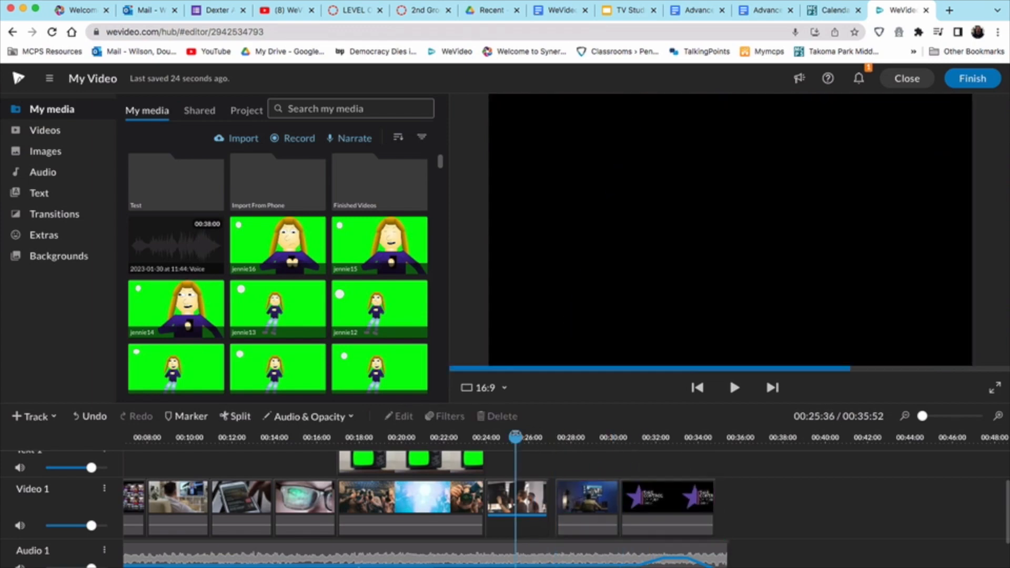
key("space")
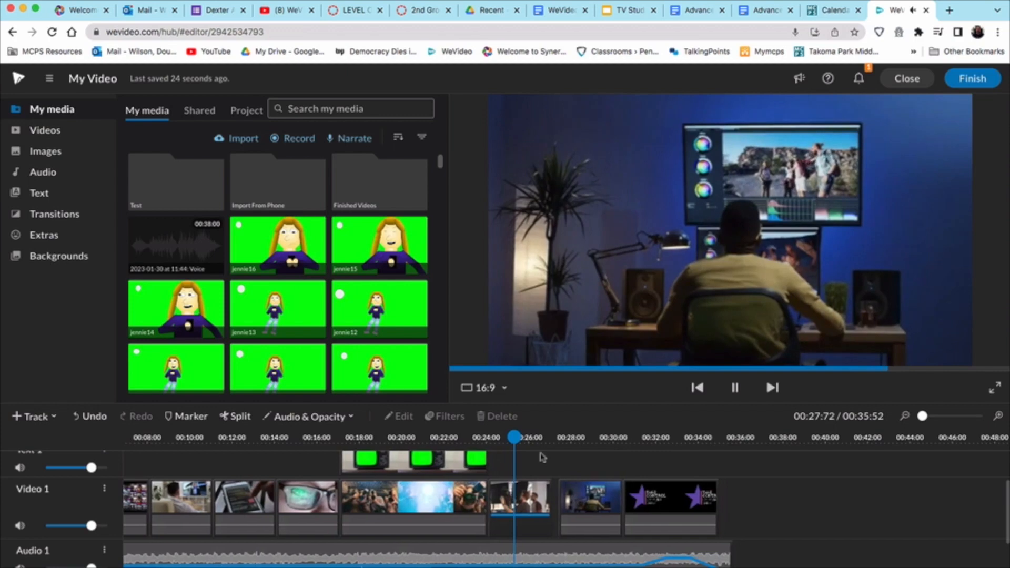
key("space")
left_click(533, 438)
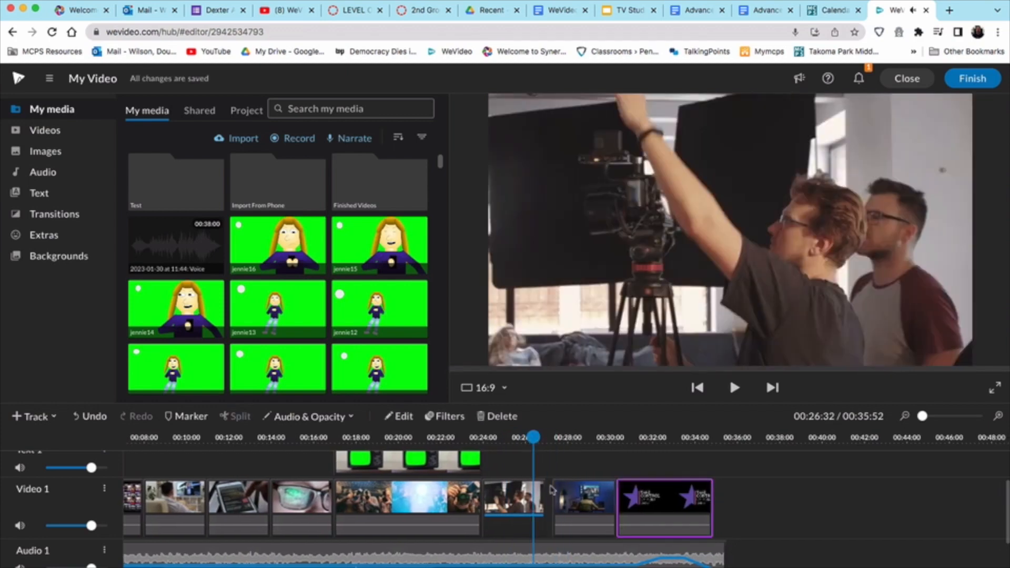
left_click_drag(558, 493, 568, 492)
left_click_drag(921, 416, 931, 416)
Step: Slide the star title clip left against the desk clip and play back the join
left_click_drag(722, 512, 695, 510)
left_click_drag(928, 491, 900, 490)
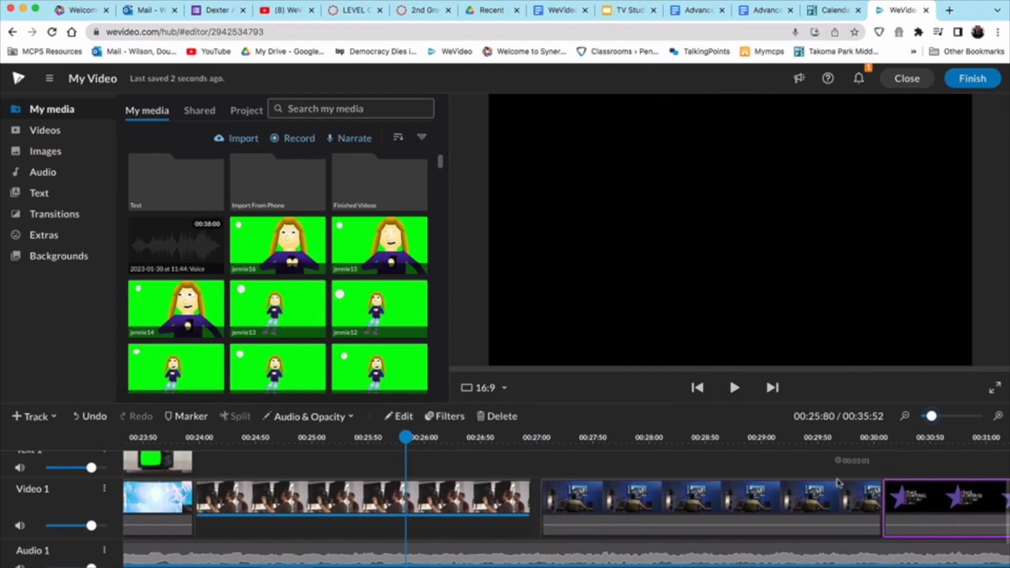
key("space")
key("space")
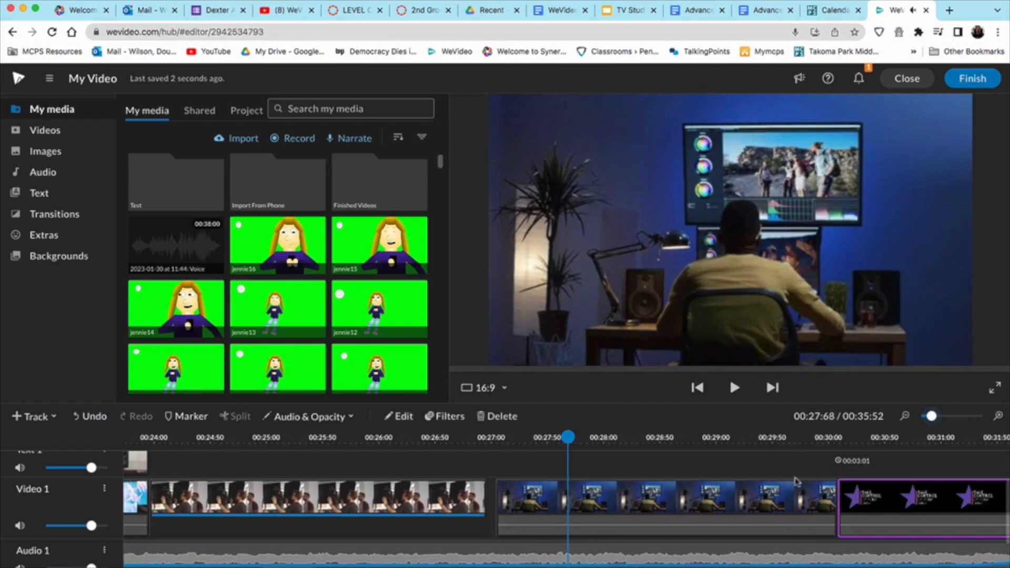
left_click_drag(568, 437, 348, 407)
key("space")
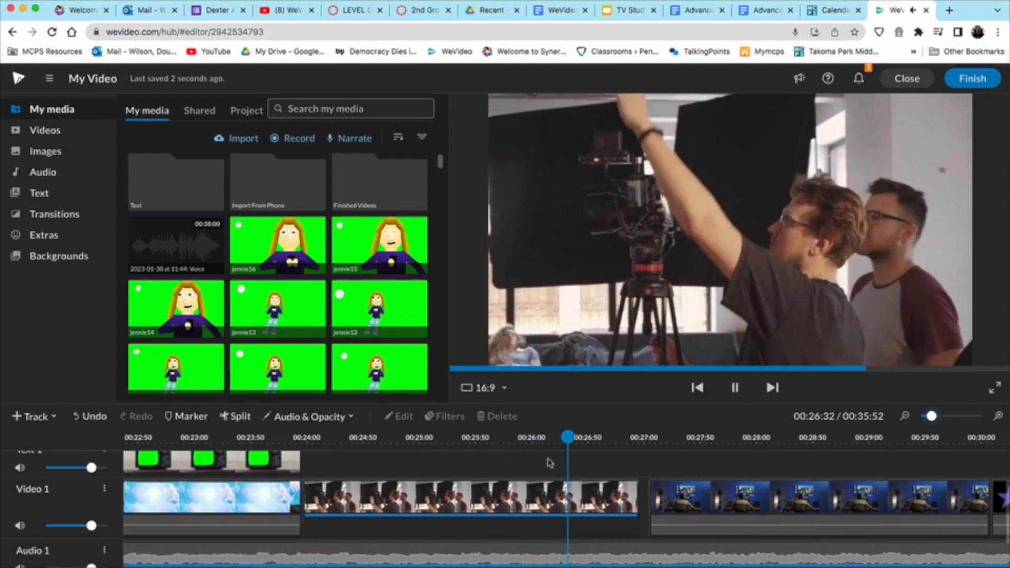
key("space")
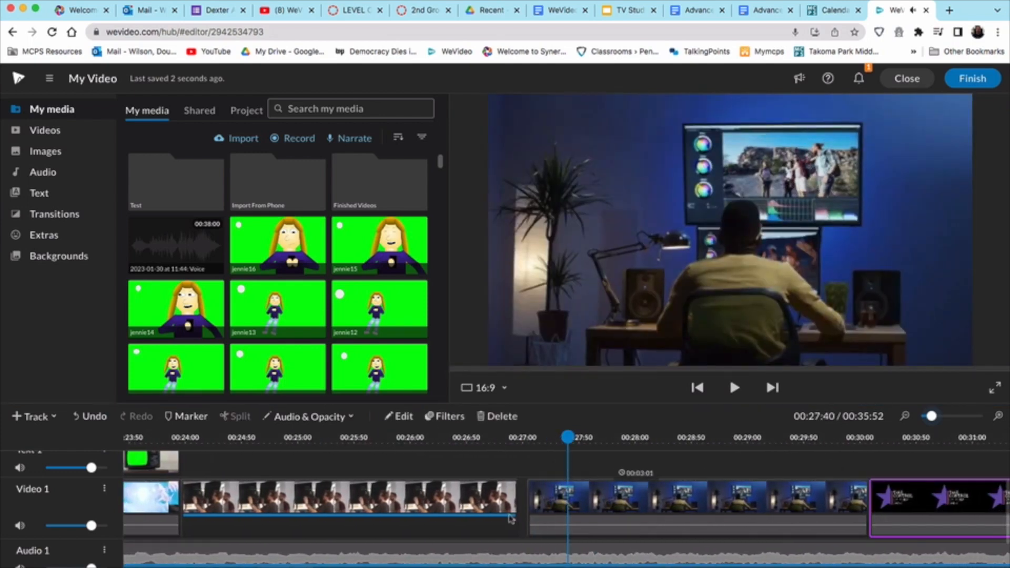
left_click_drag(931, 416, 921, 416)
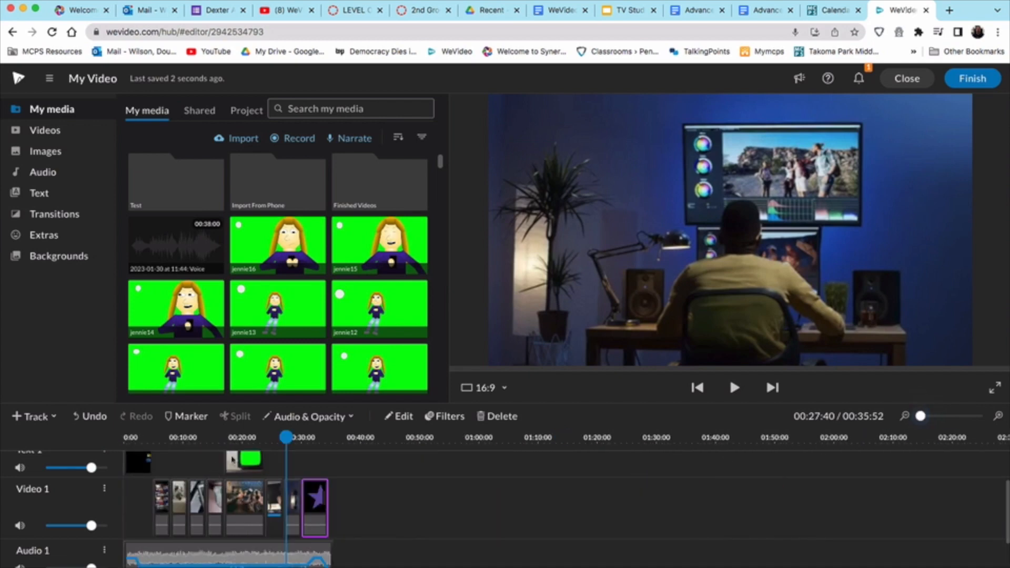
Step: Snap the blue desk clip directly after the camera-crew clip, with the star title following
left_click(268, 437)
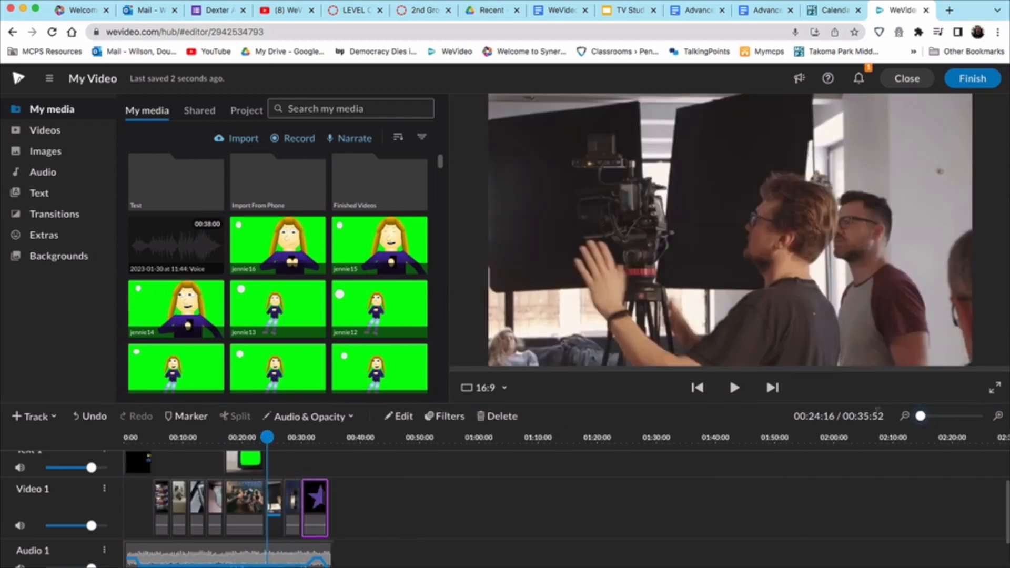
left_click_drag(920, 416, 928, 416)
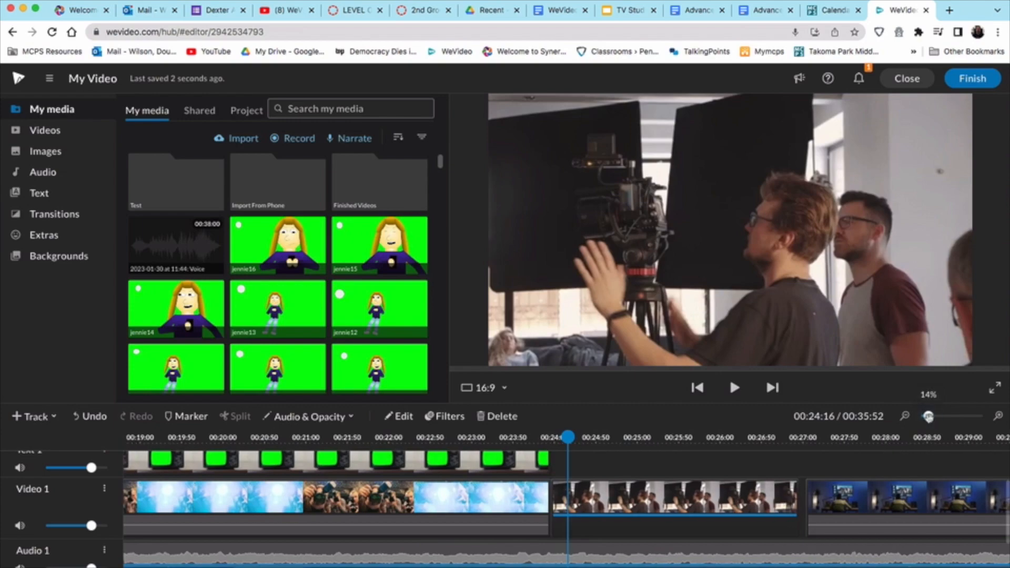
scroll(773, 486, "right", 4)
left_click(606, 437)
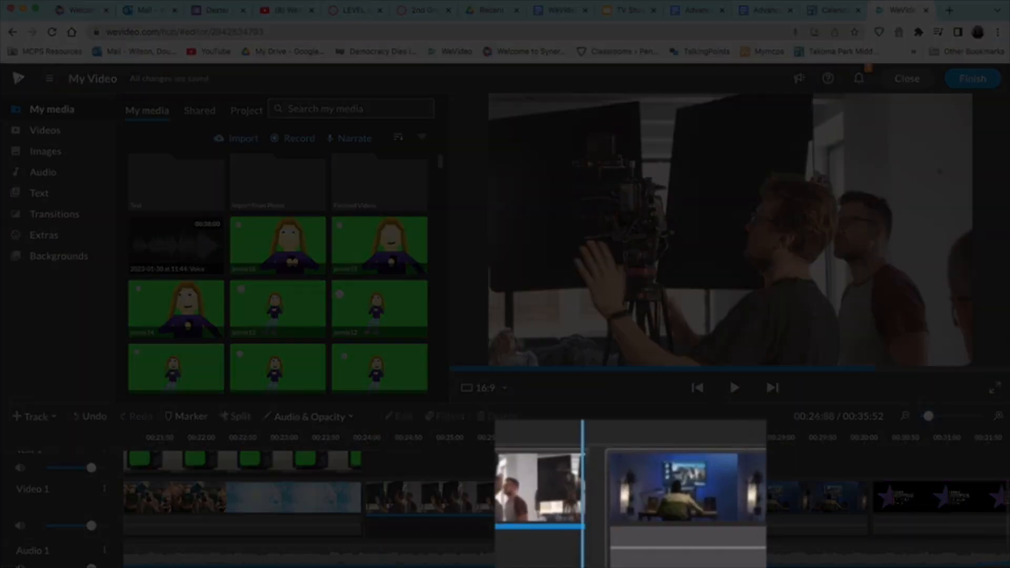
left_click_drag(604, 437, 584, 437)
left_click_drag(773, 496, 768, 496)
scroll(767, 495, "right", 2)
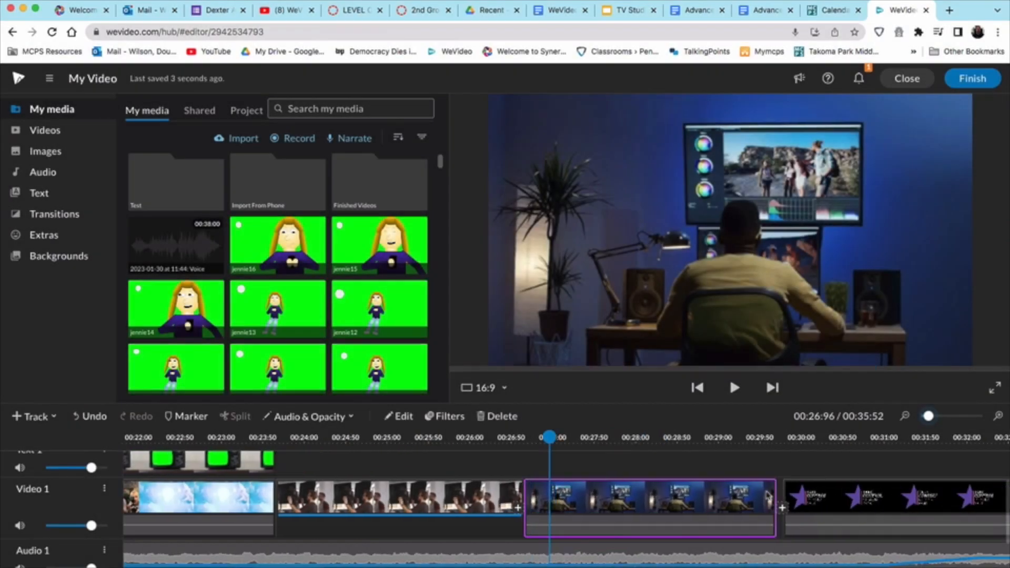
scroll(768, 496, "right", 3)
left_click(784, 495)
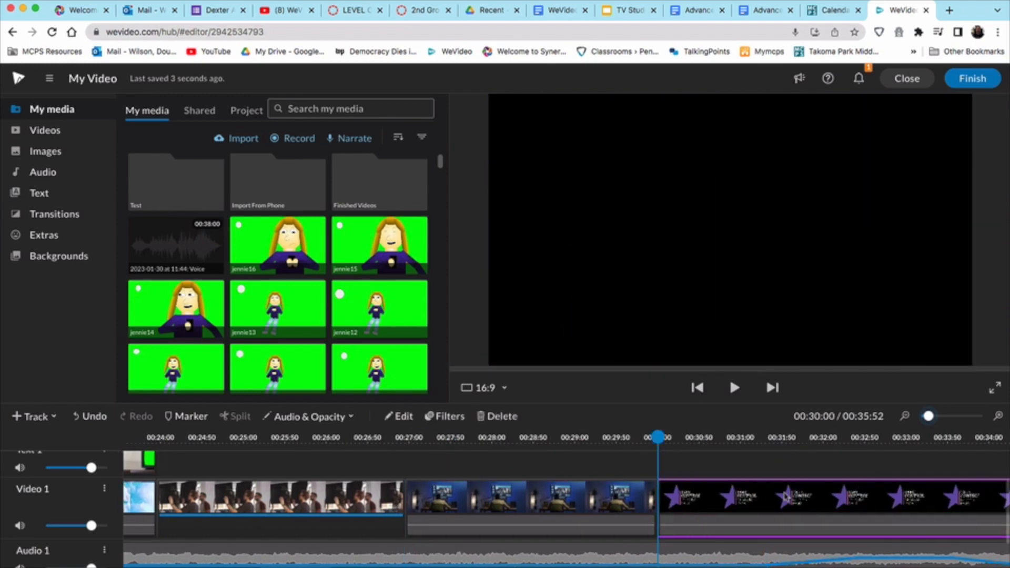
scroll(784, 496, "right", 3)
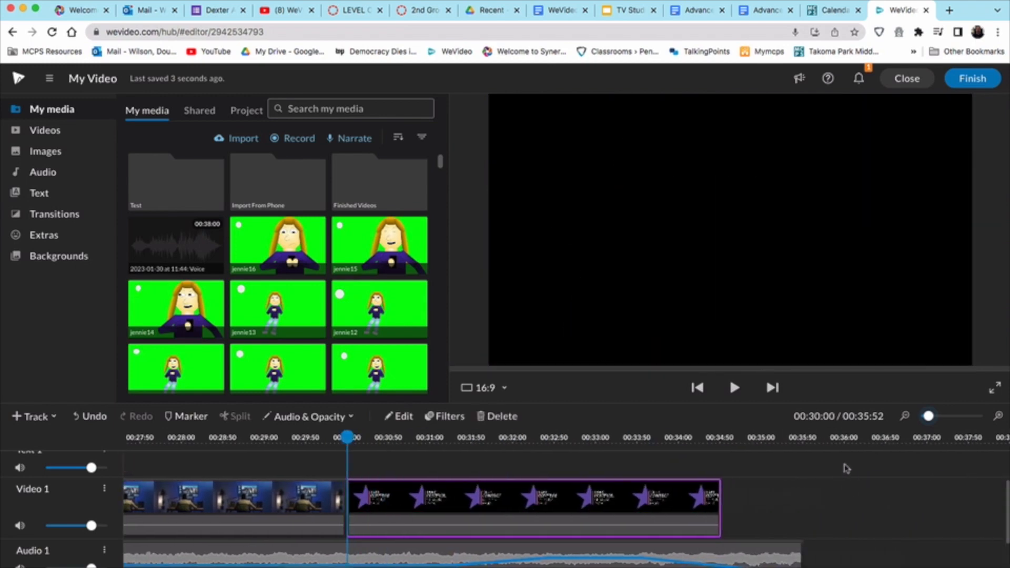
Step: Title the export with the student's name plus '1st WeVideo Assignment' and confirm it
left_click(975, 80)
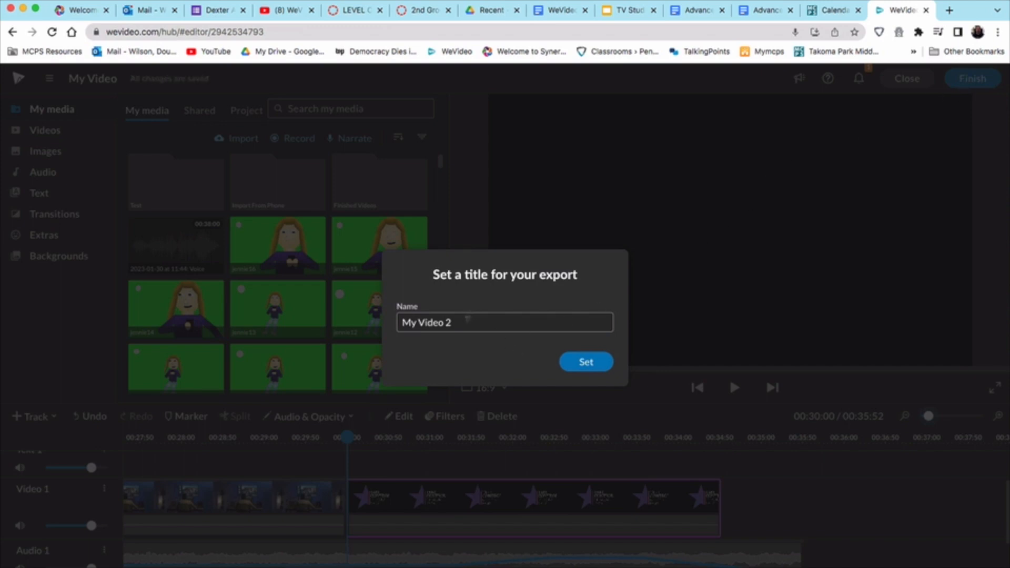
left_click_drag(467, 318, 357, 313)
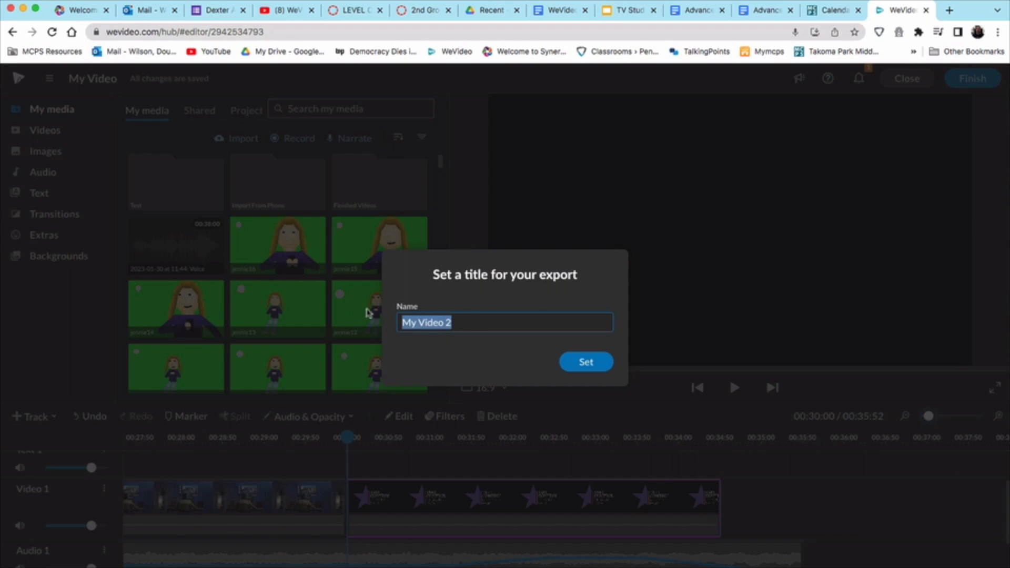
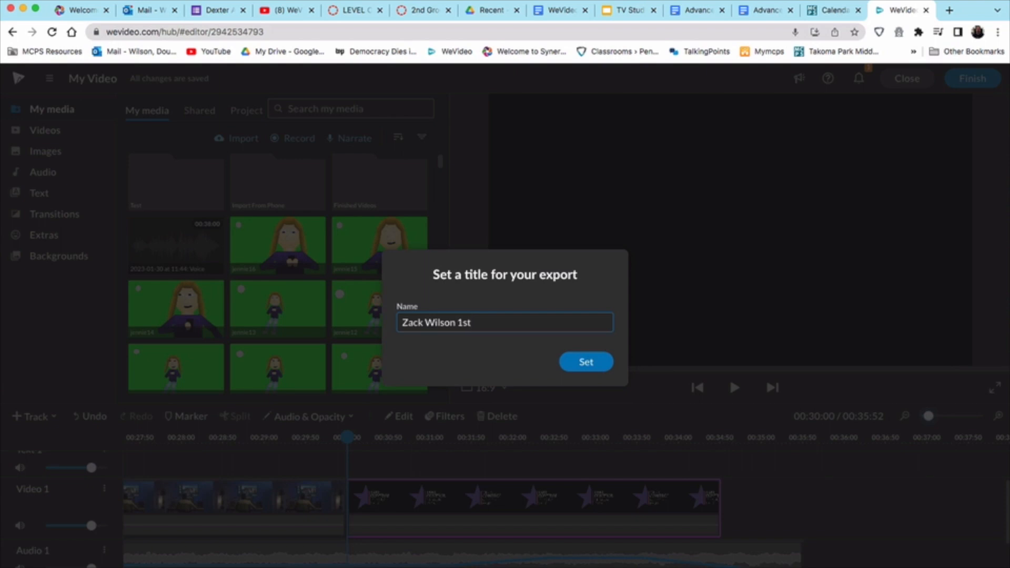
type(" WeVideo Assignment")
left_click(586, 362)
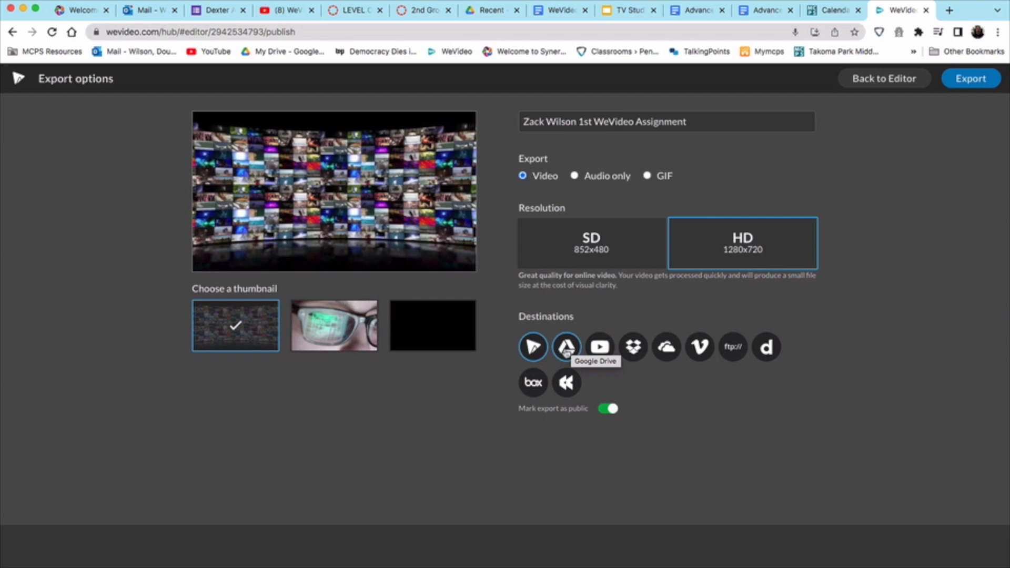
Step: Export the video at HD 1280x720
left_click(969, 80)
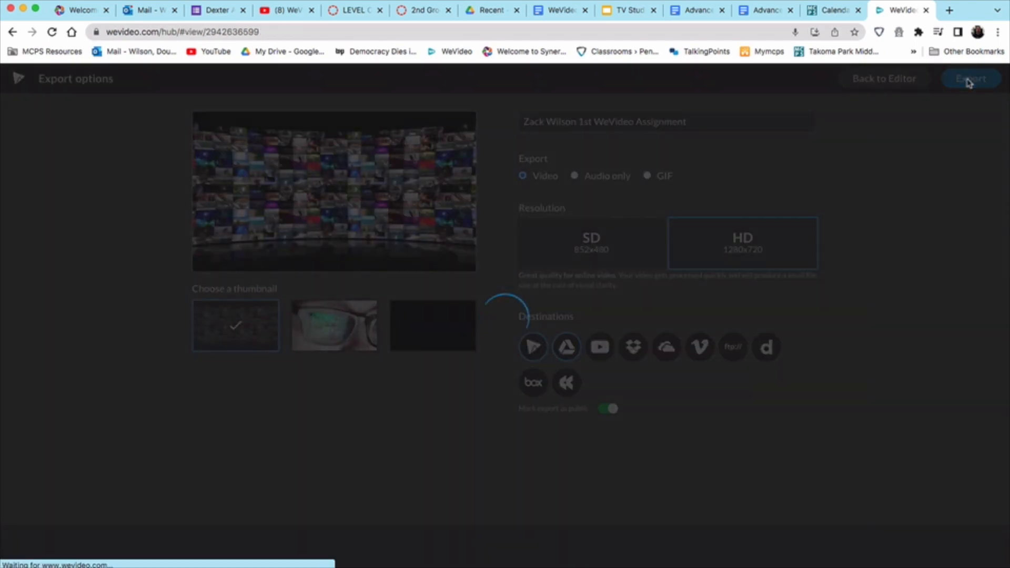